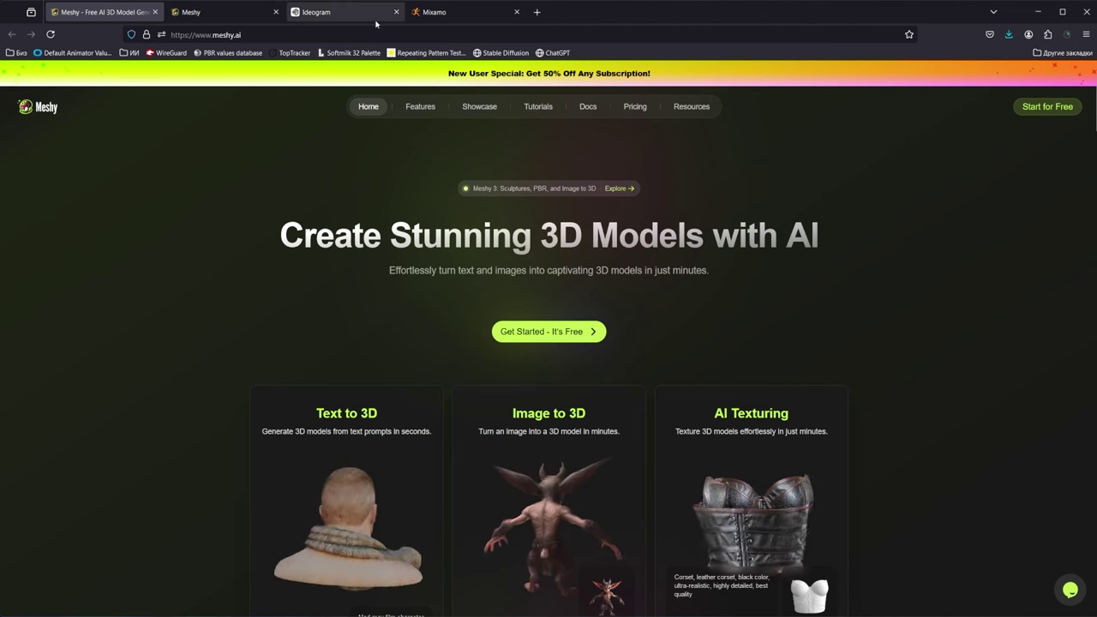
- Glance at the Ideogram tab, then bring up Meshy's Image to 3D workspace with its Input Image Guide
left_click(339, 12)
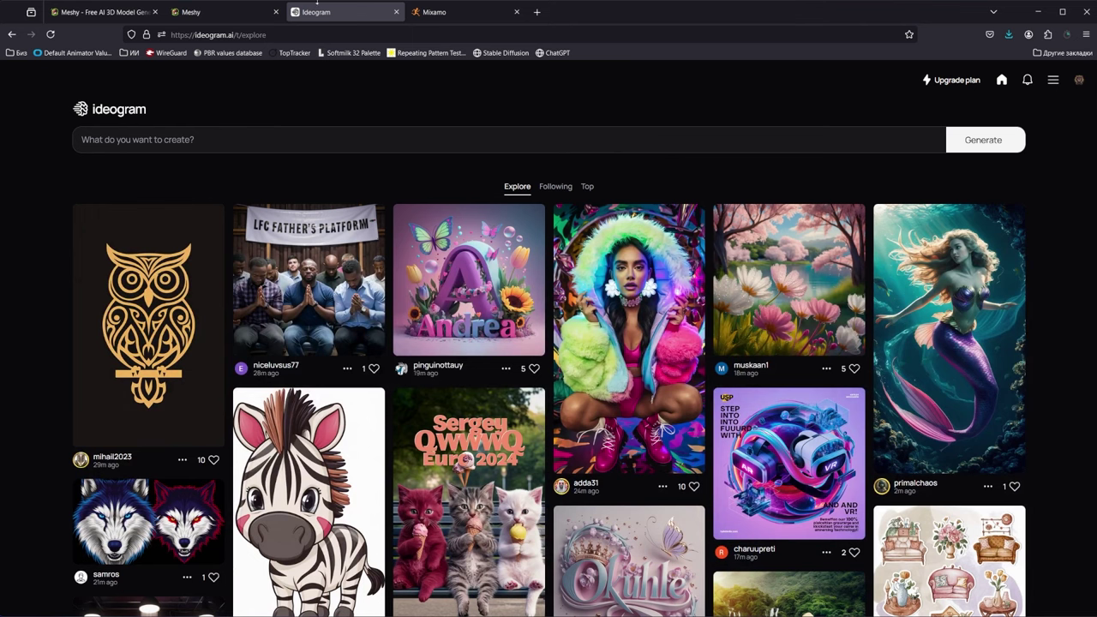
left_click(110, 12)
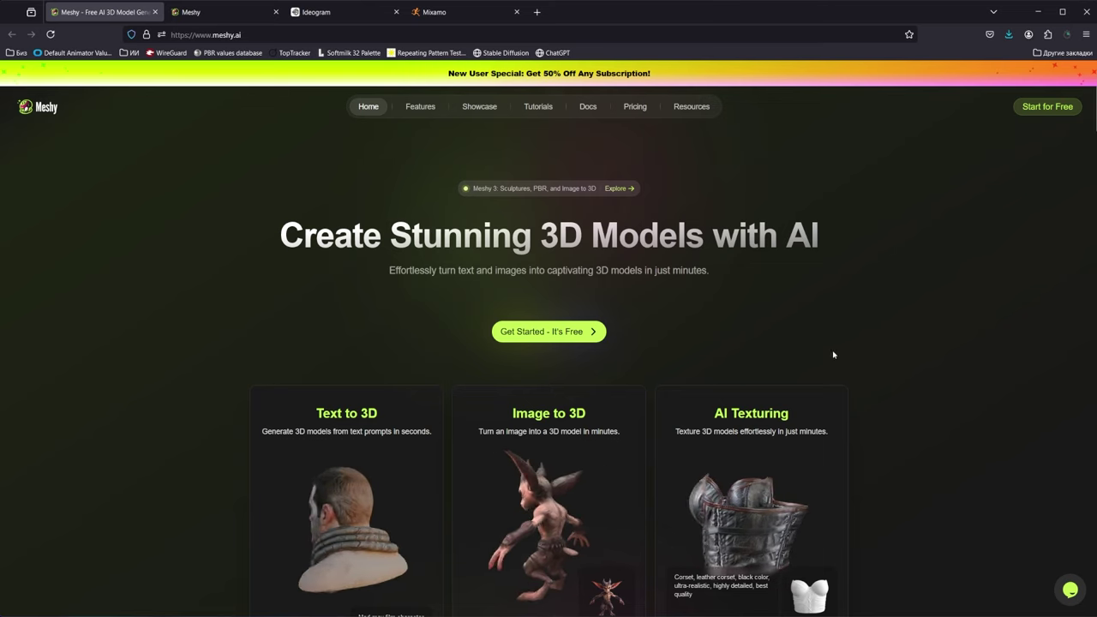
key("ctrl+Tab")
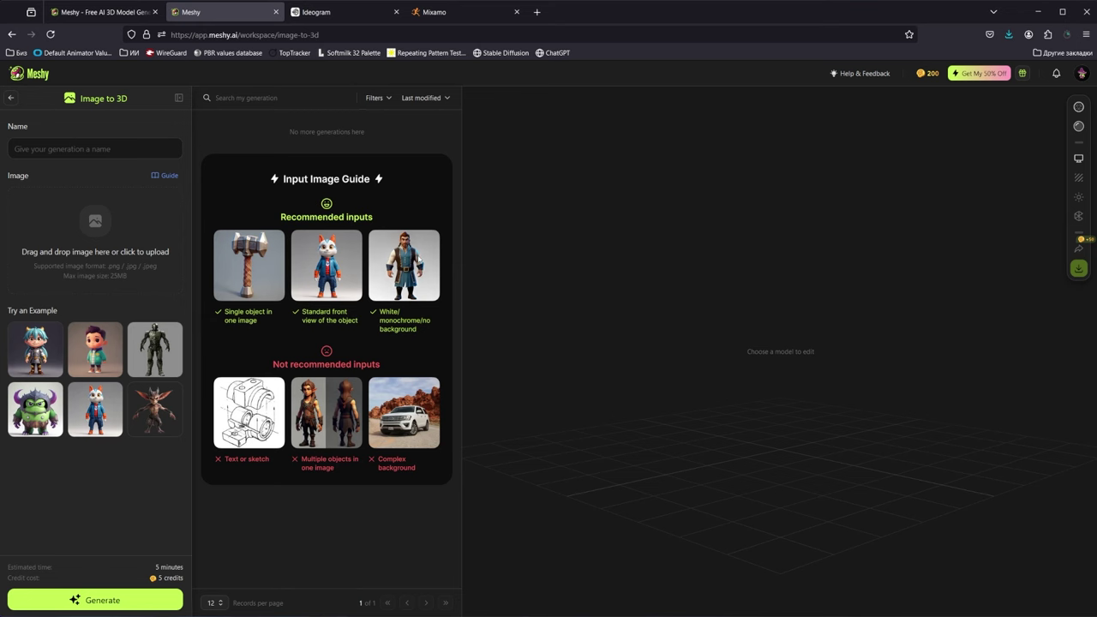
- Paste the creepy library zombie prompt on a solid black background into Ideogram at a 1:1 aspect ratio
key("ctrl+Tab")
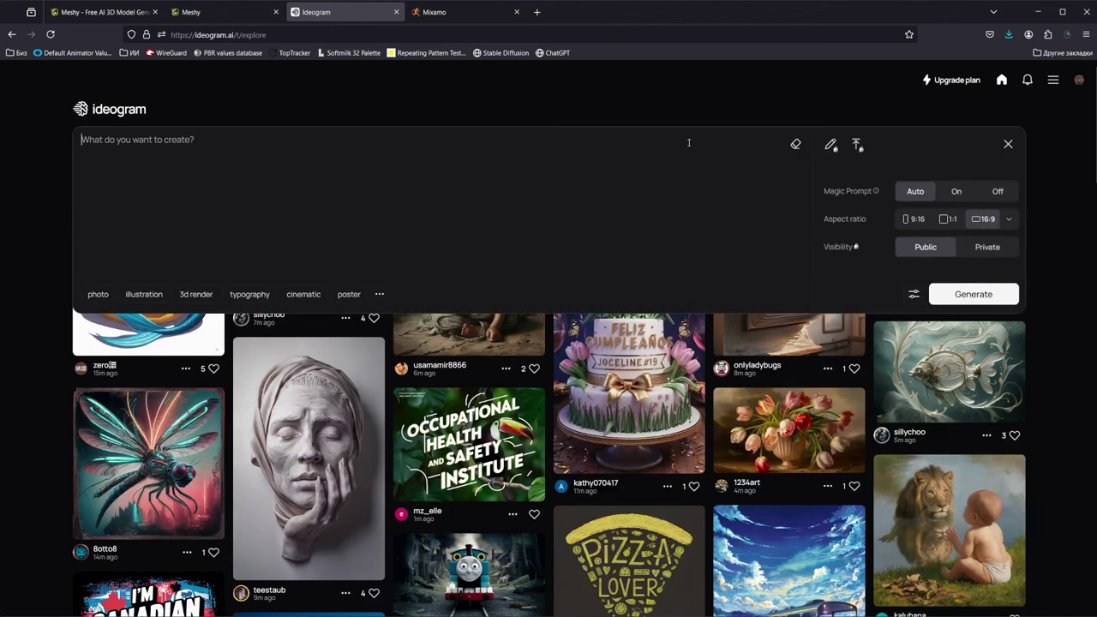
type("soli")
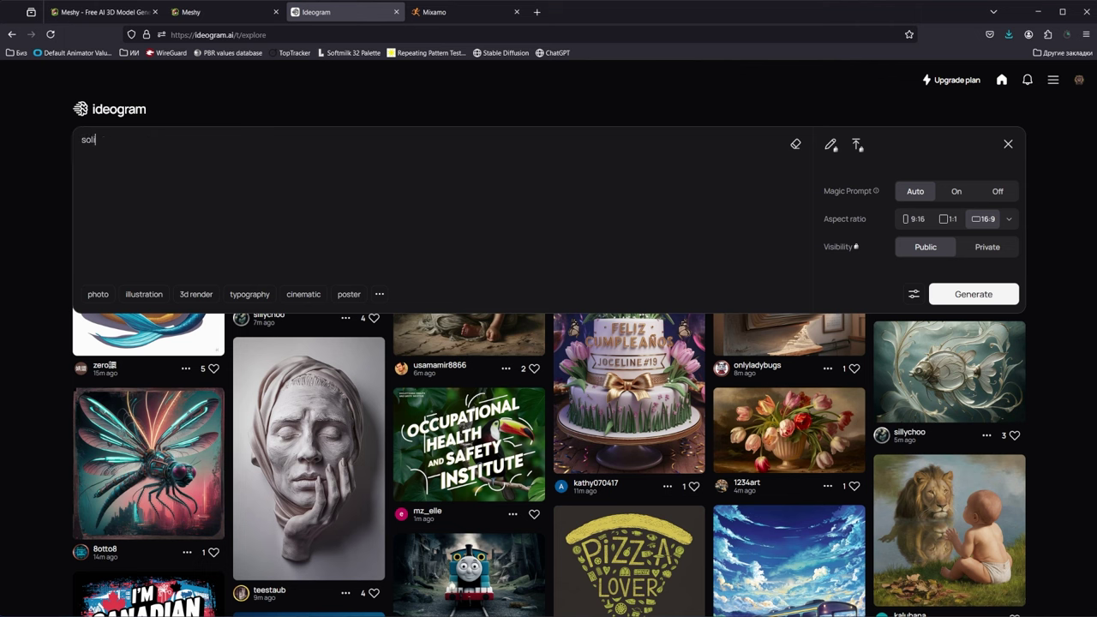
type("d black")
key("ctrl+a")
type("scary creepy library zombie game character concept for horror game, looking at viewer, front,solid black background")
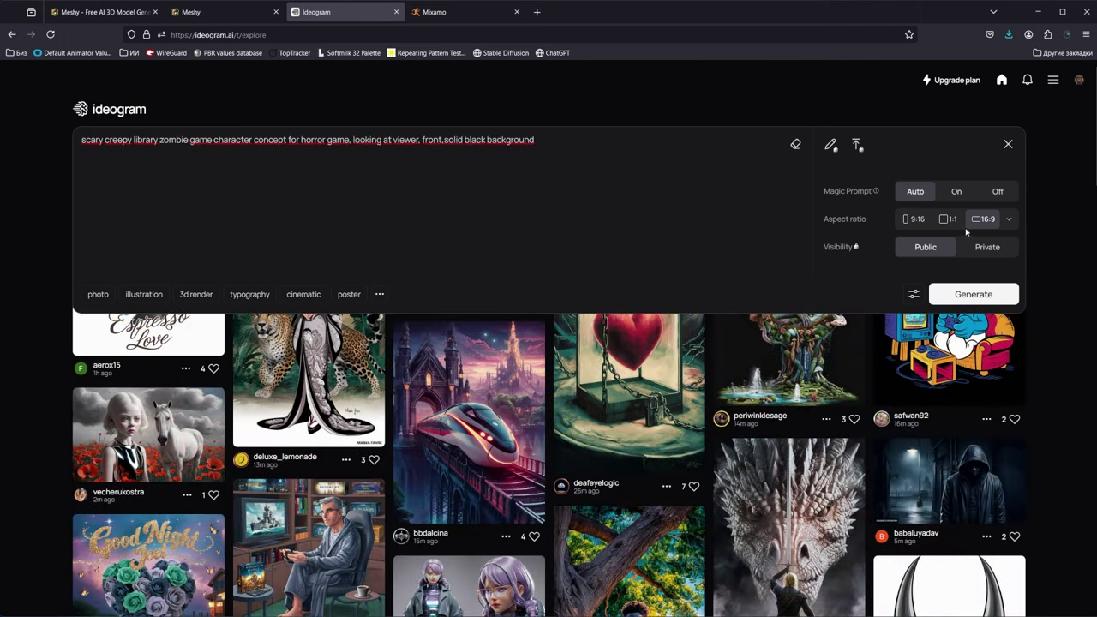
left_click(947, 220)
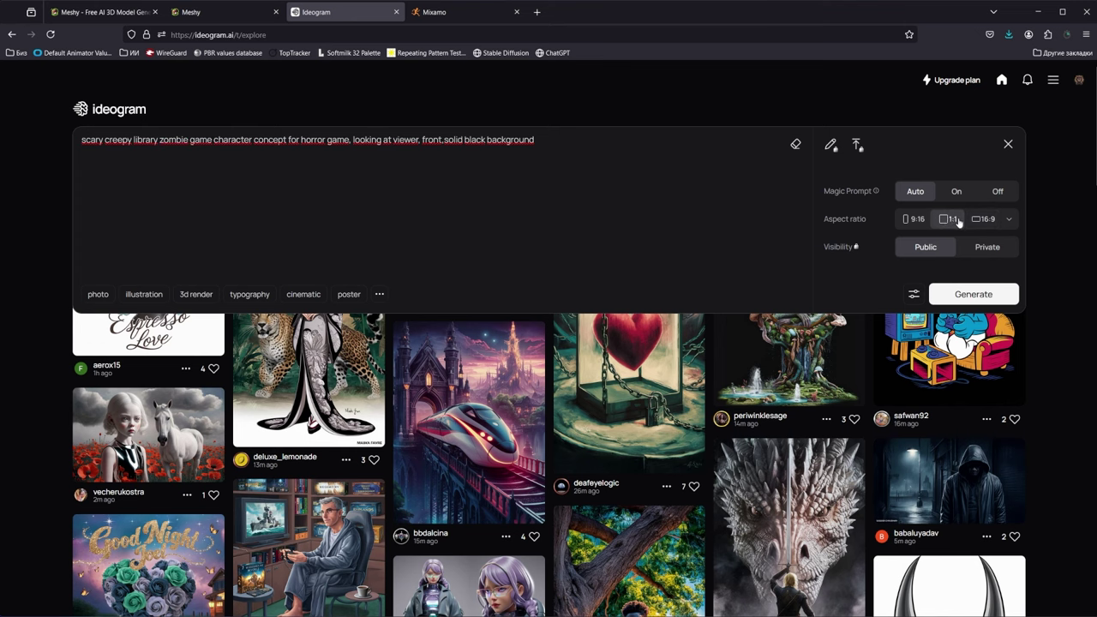
- Generate the zombie concepts and insert 'full length' after 'zombie' in the prompt
left_click(224, 10)
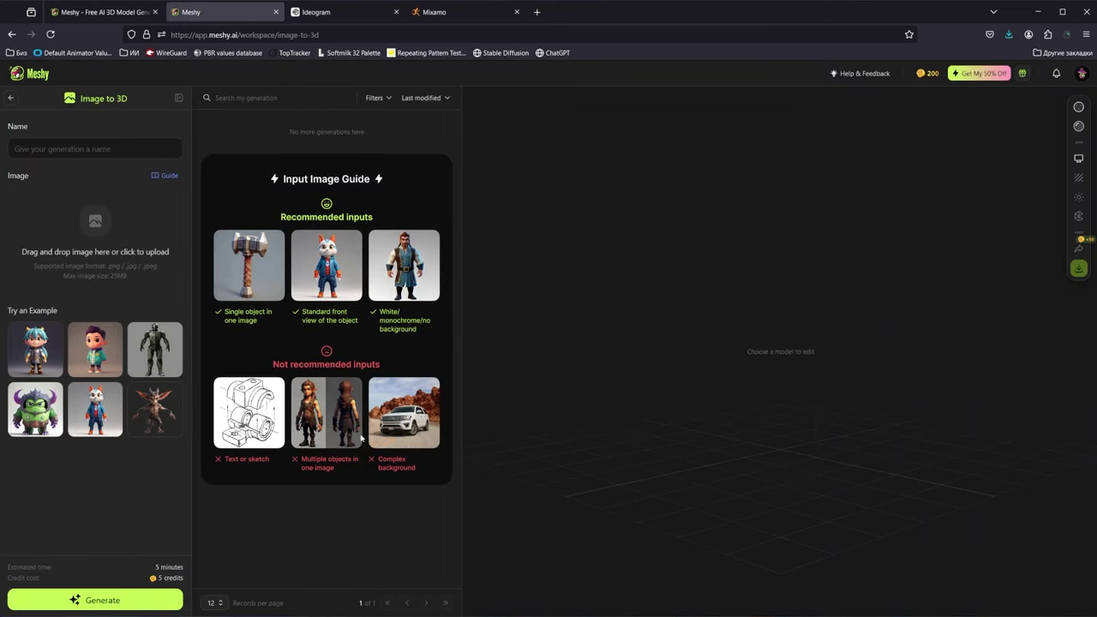
left_click(317, 12)
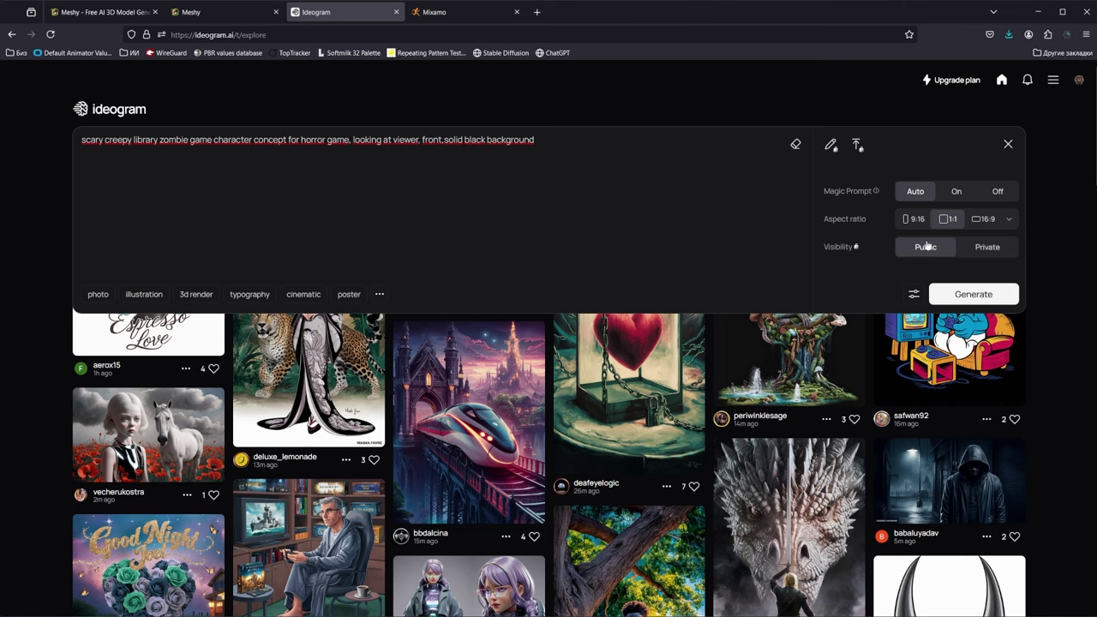
left_click(974, 294)
left_click(211, 79)
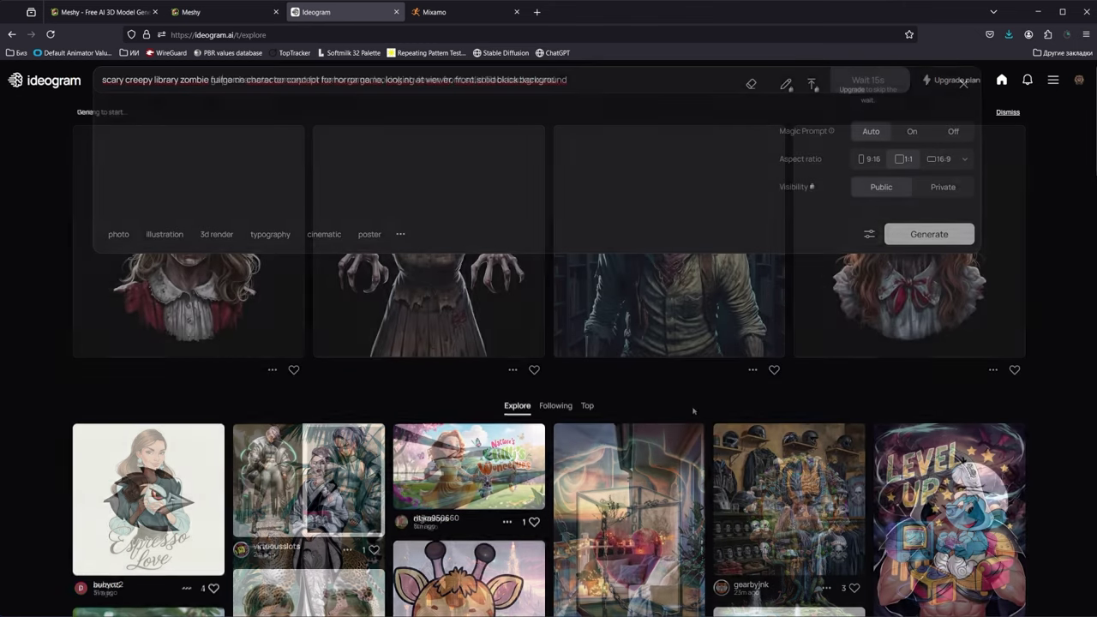
type("full length")
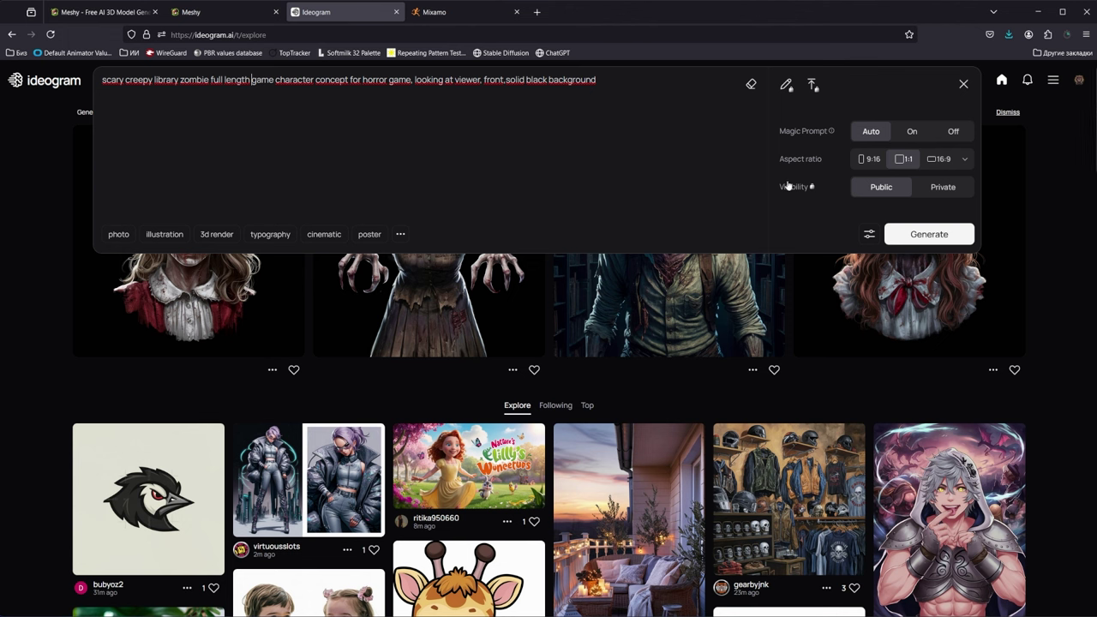
left_click(1063, 243)
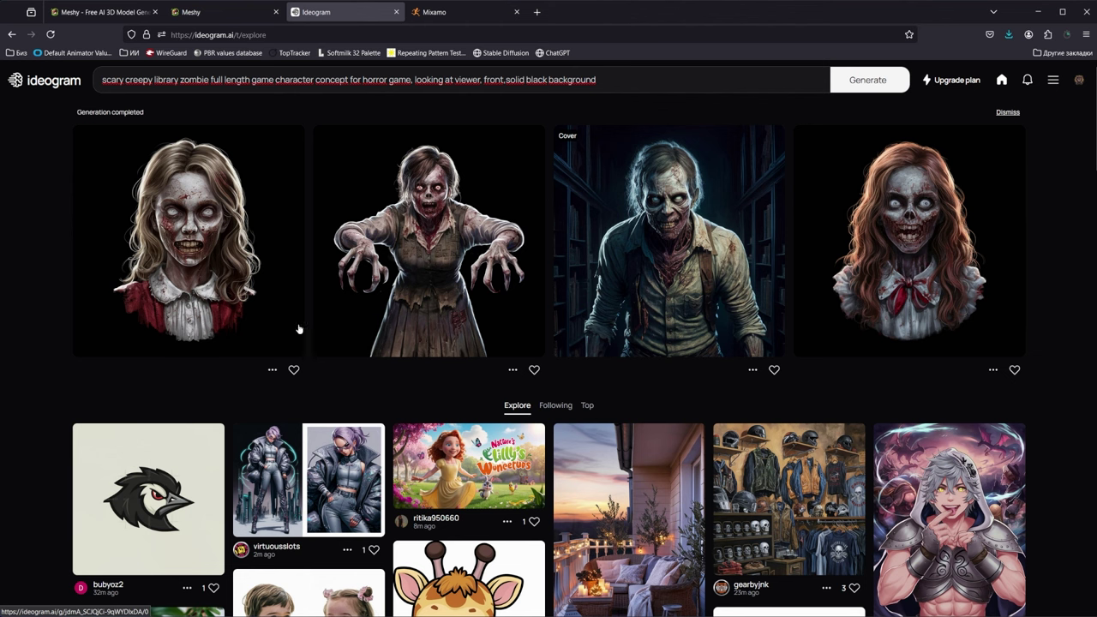
- Browse the results and save the full-length library zombie image to disk
left_click(270, 272)
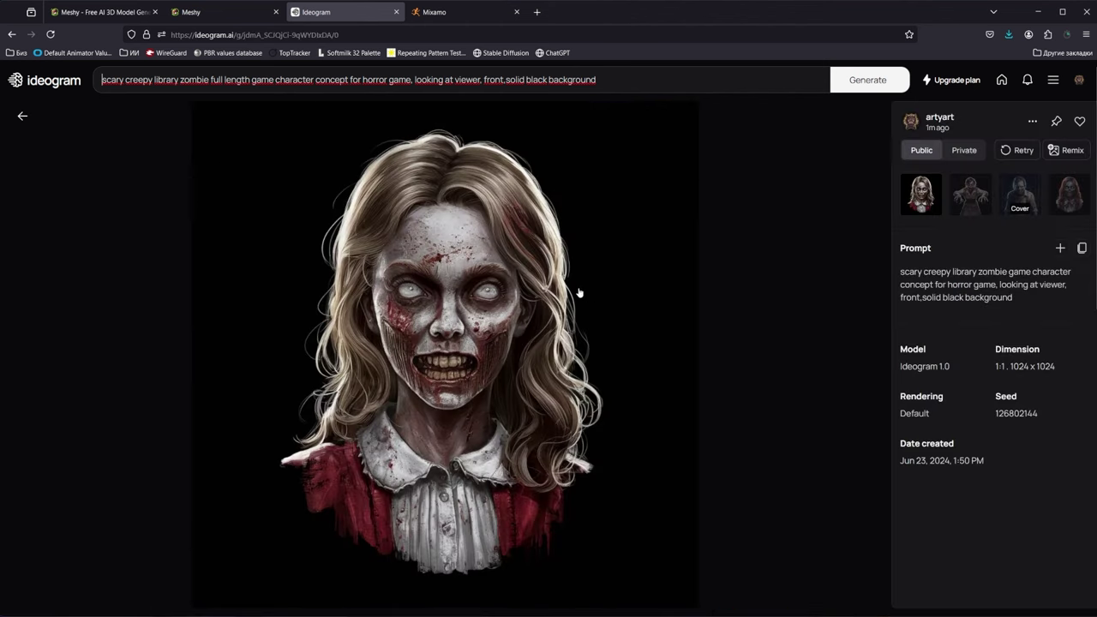
left_click(974, 204)
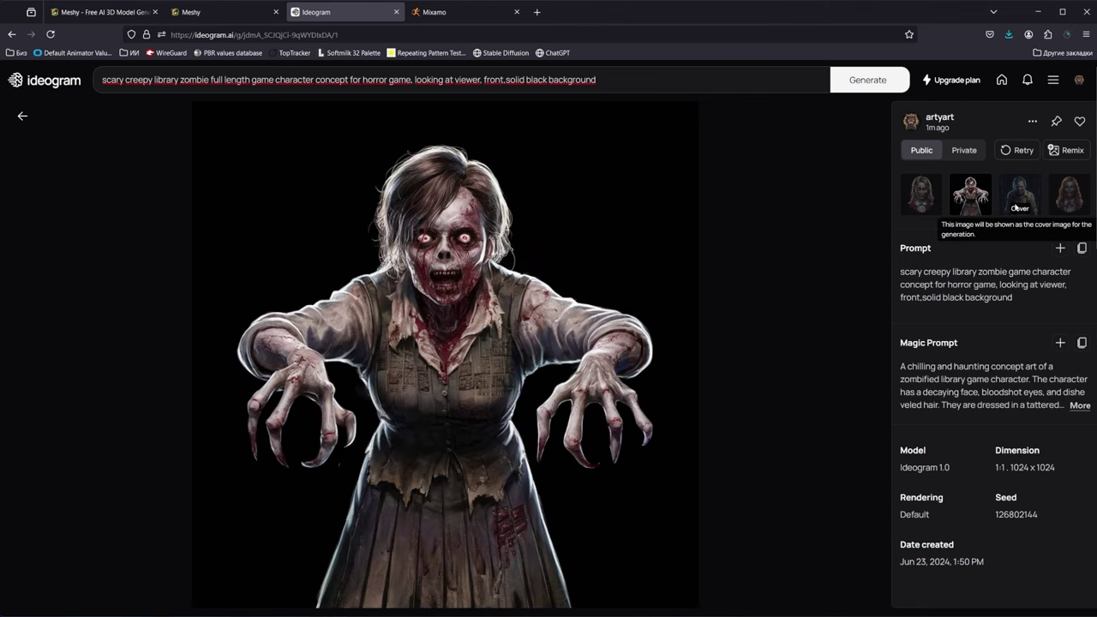
left_click(1063, 201)
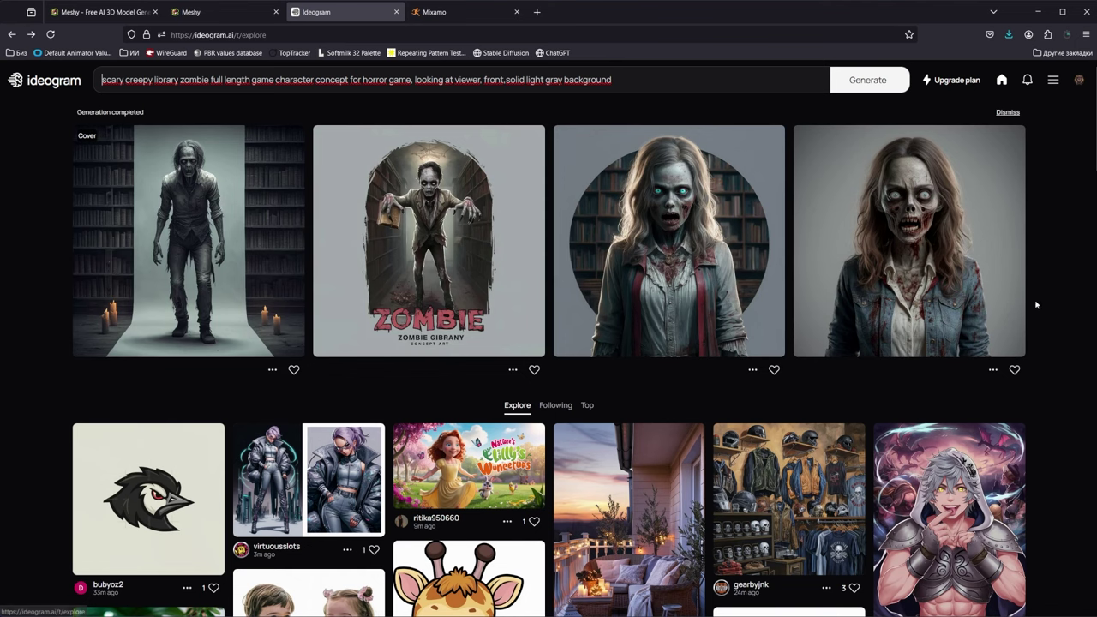
left_click(244, 230)
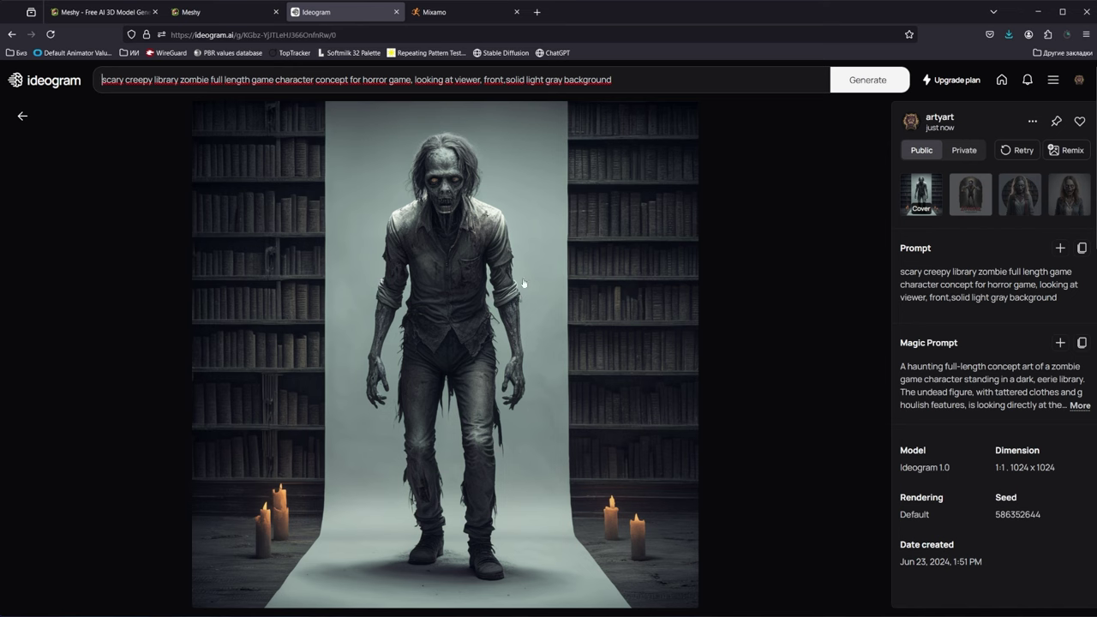
right_click(591, 273)
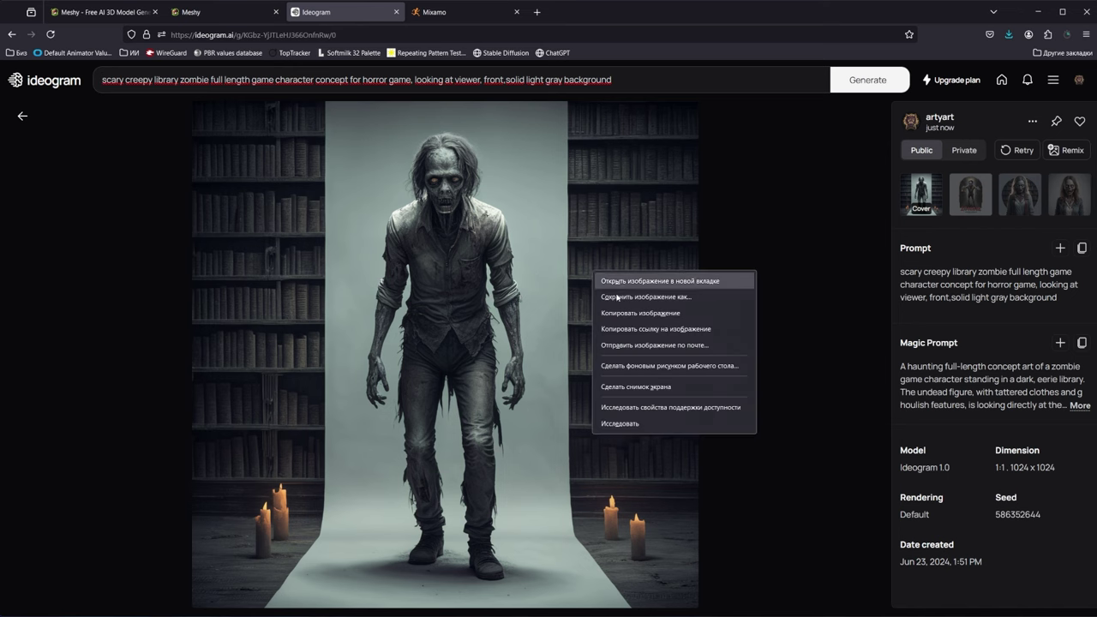
left_click(617, 295)
key("Return")
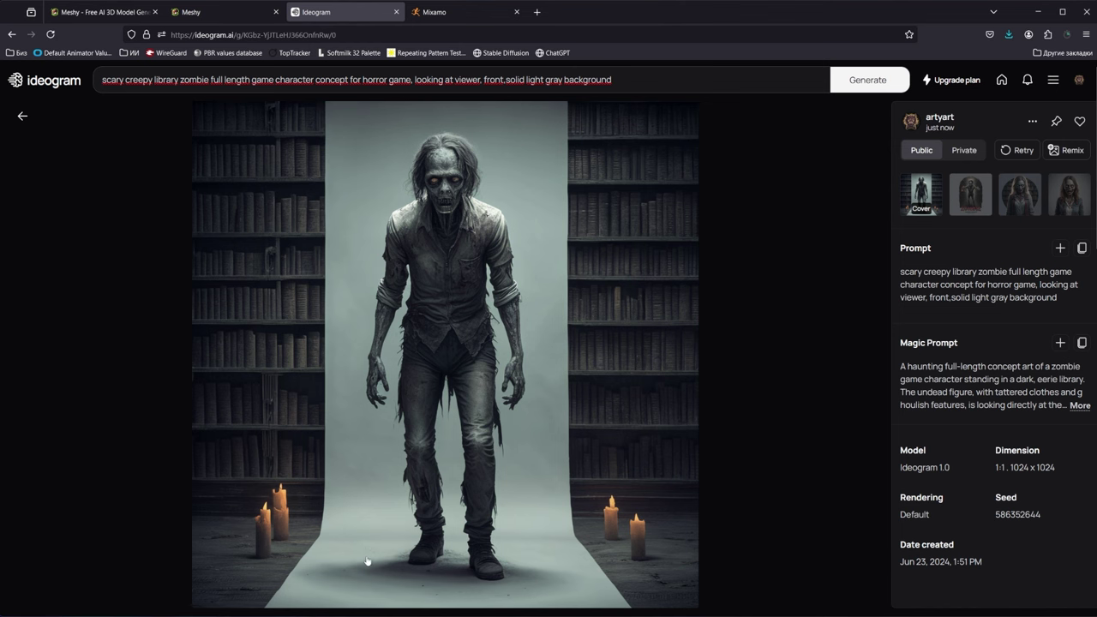
- Reuse the library zombie's prompt to generate a full-length batch on a light gray background
left_click(240, 13)
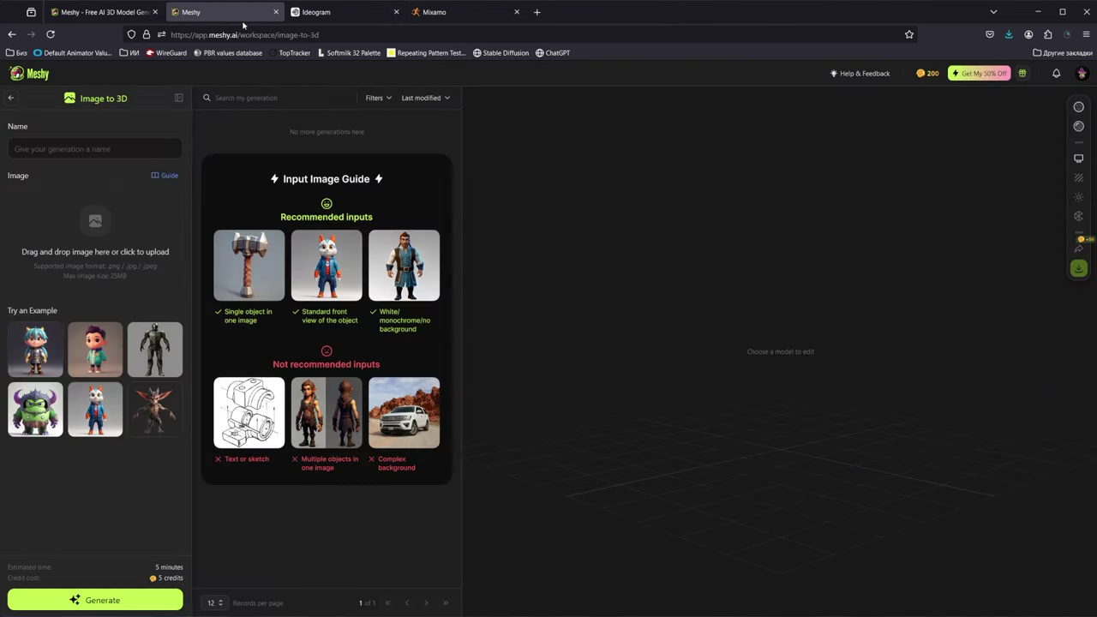
left_click(338, 12)
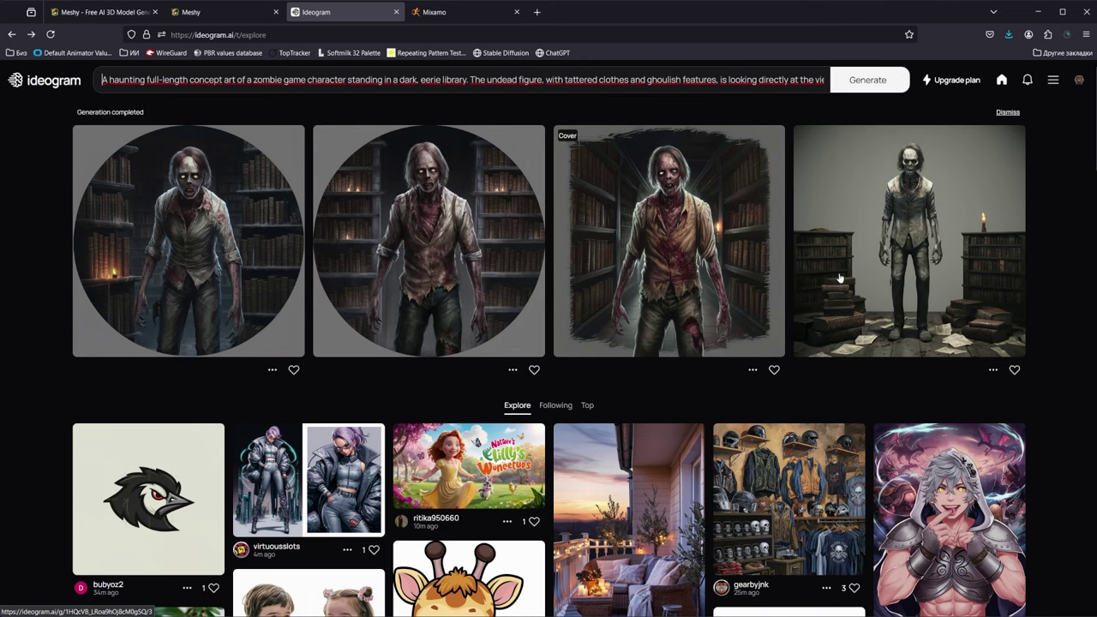
left_click(890, 280)
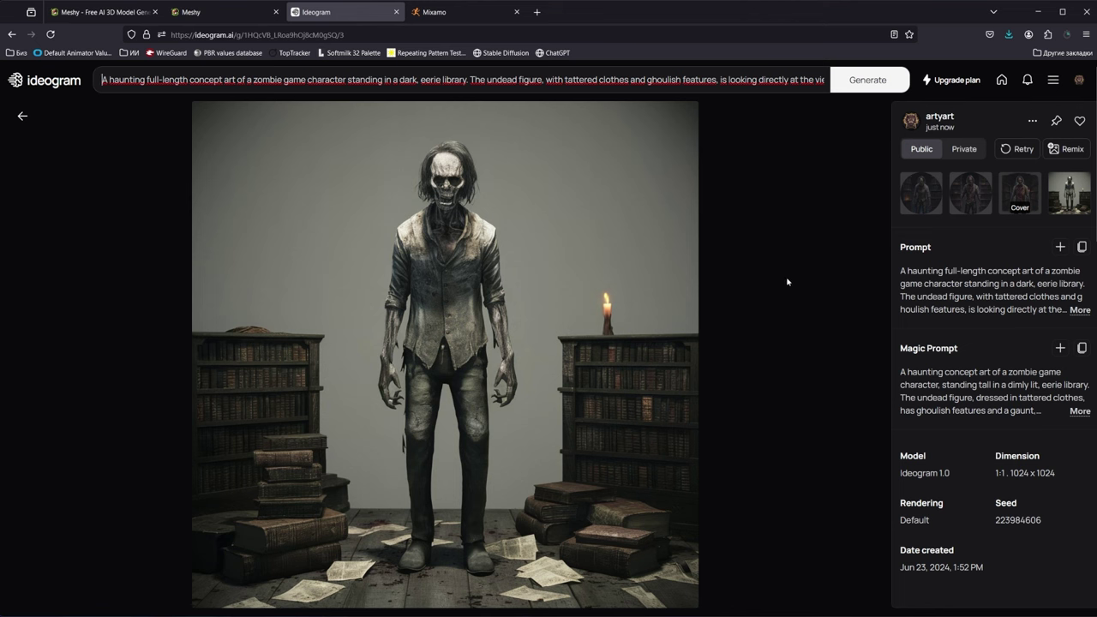
left_click(842, 270)
triple_click(900, 272)
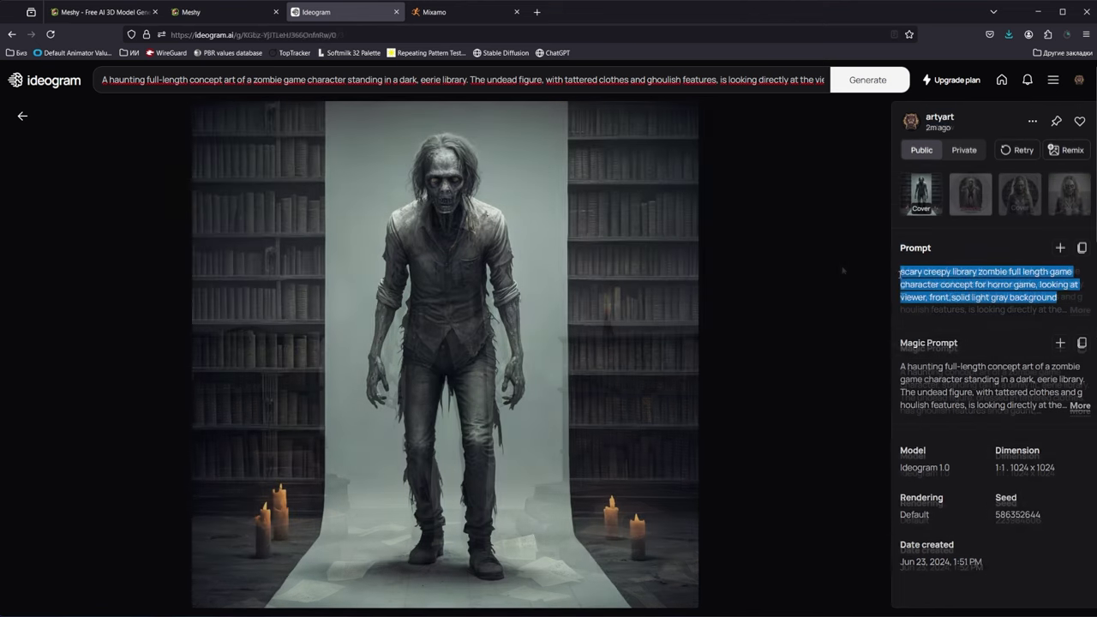
left_click(380, 79)
key("ctrl+a")
key("ctrl+v")
key("Return")
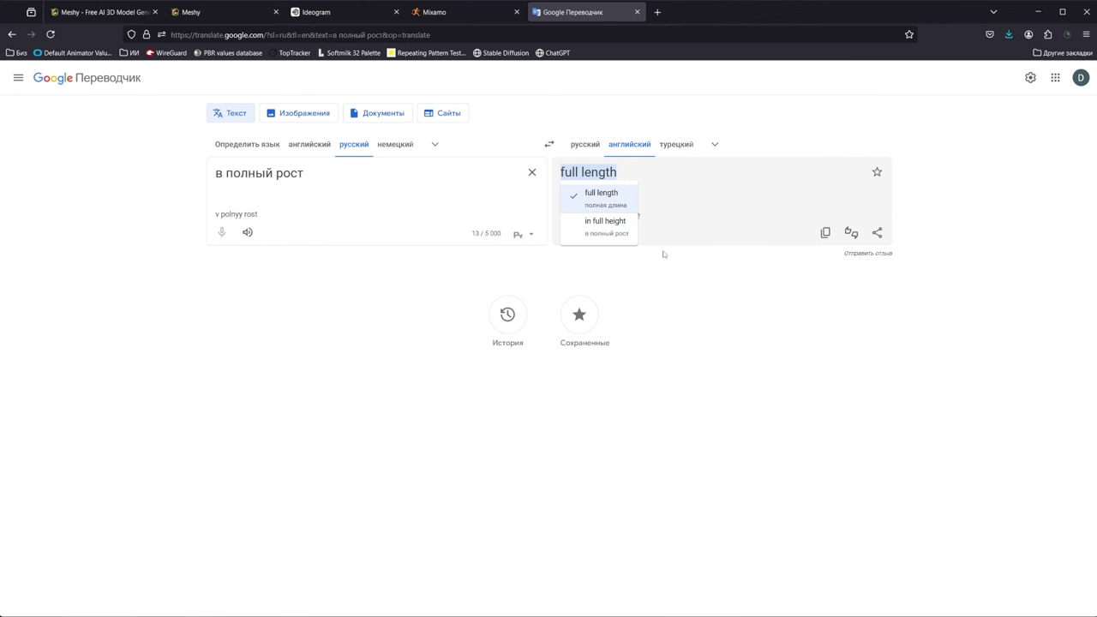
left_click(603, 225)
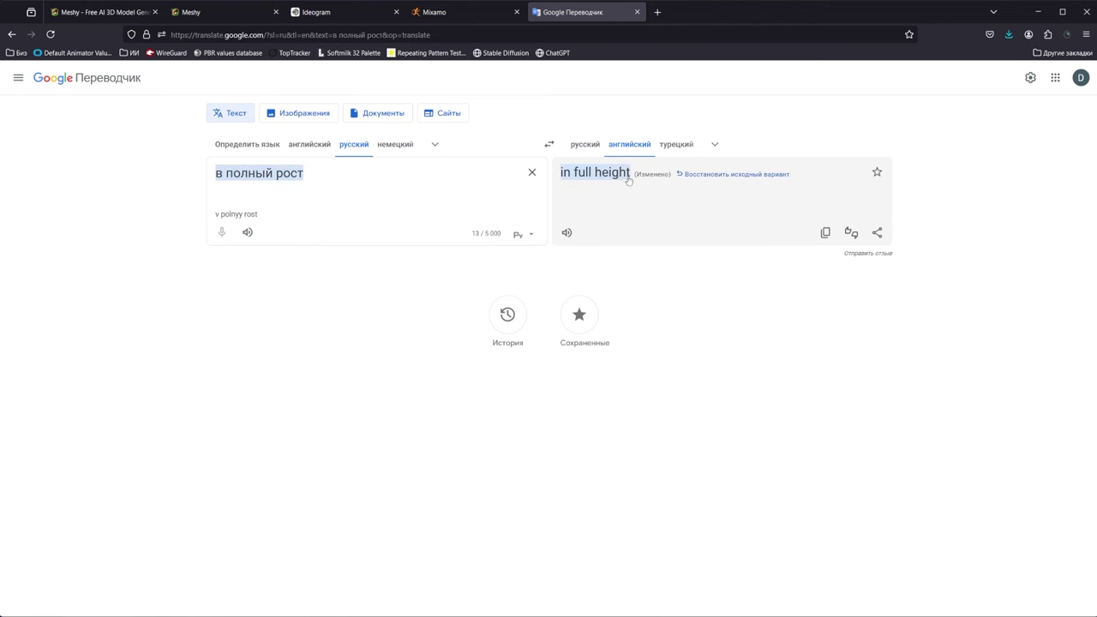
left_click_drag(630, 174, 561, 174)
- Regenerate with 'in full height' in the prompt, then again with 'nude feet' added
left_click(369, 17)
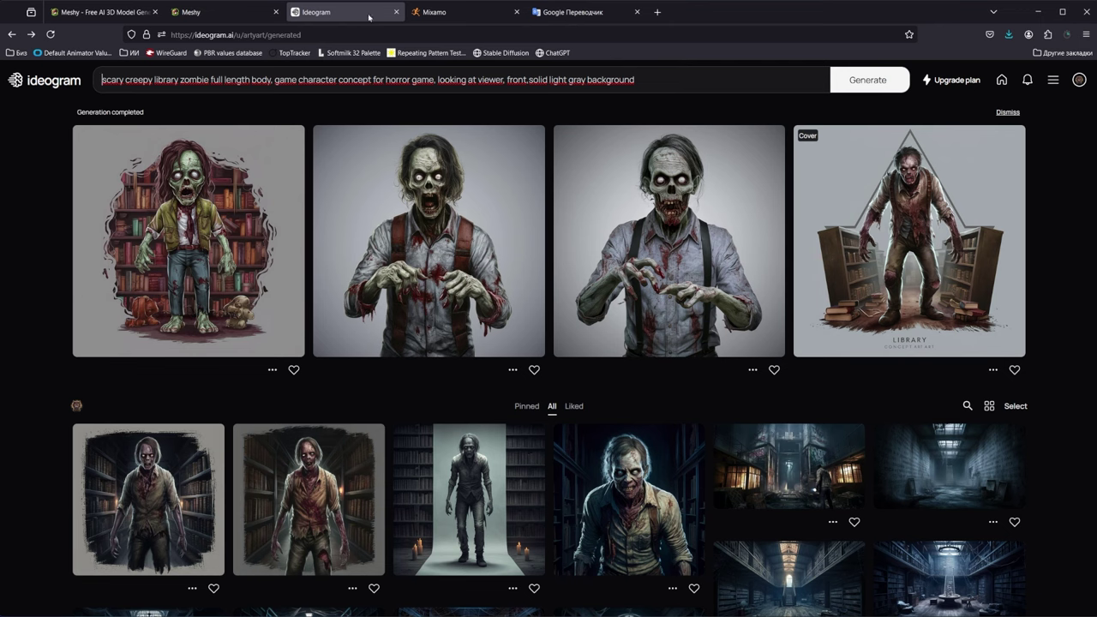
left_click(463, 80)
key("ctrl+a")
type("scary creepy library zombie game character in full height concept for horror game, looking at viewer, front.solid light gray background")
left_click(898, 235)
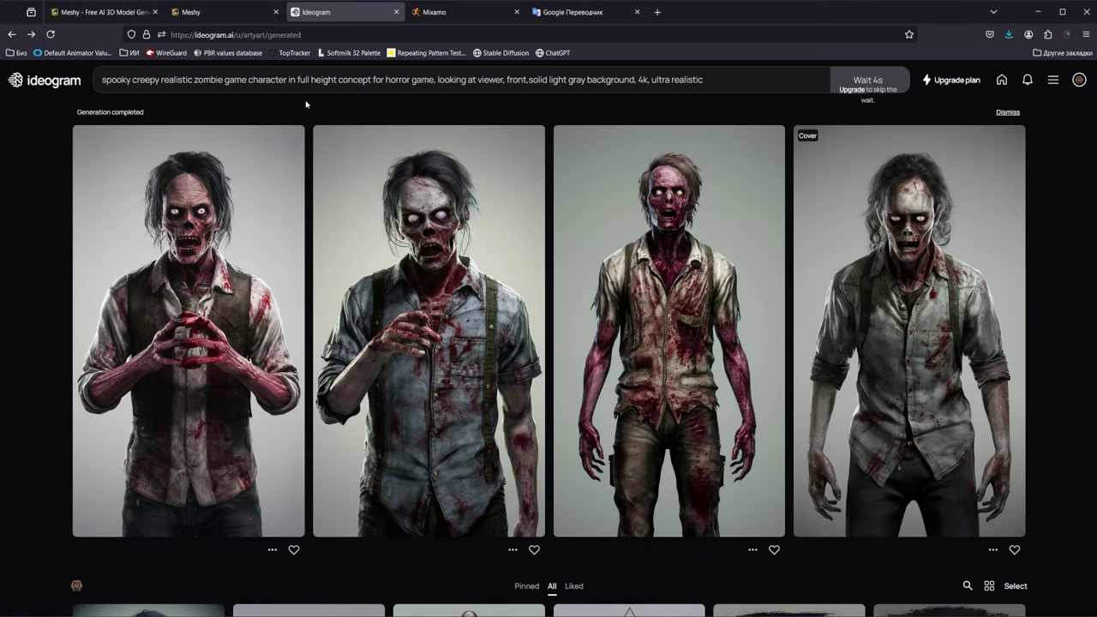
left_click(723, 85)
type("nude")
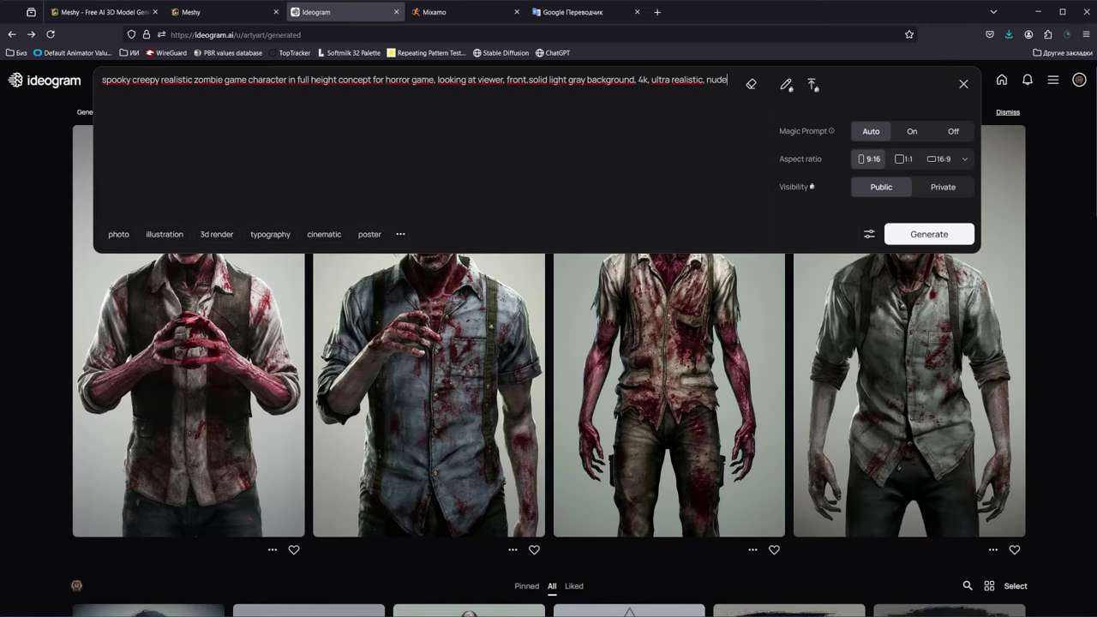
type(" fee")
type("t")
left_click(929, 225)
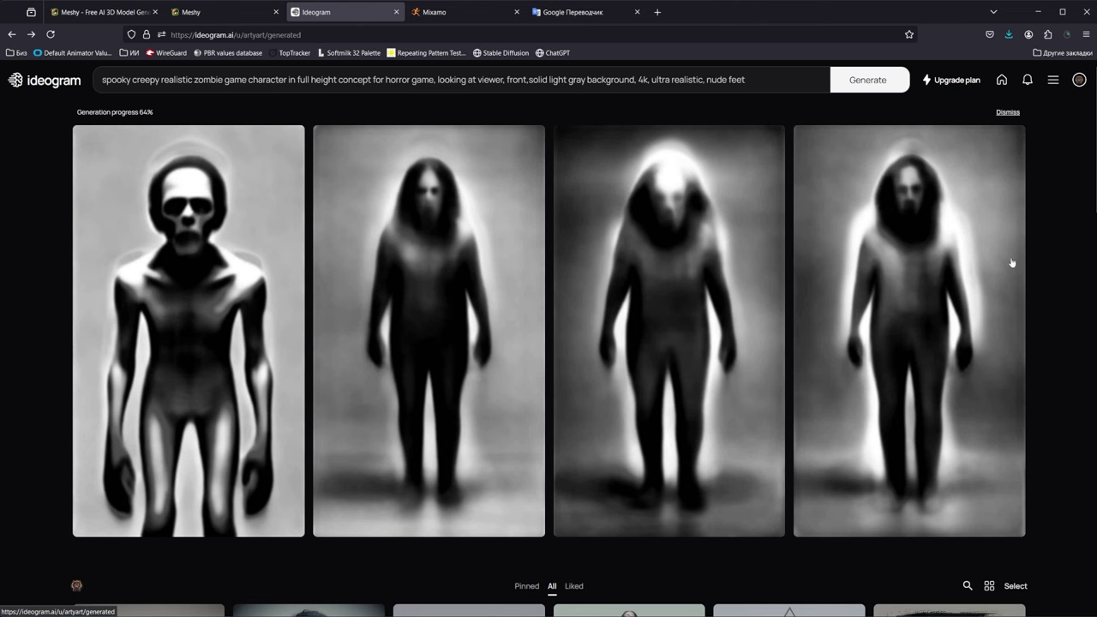
- Save the fourth full-height barefoot zombie woman image to disk
left_click(218, 17)
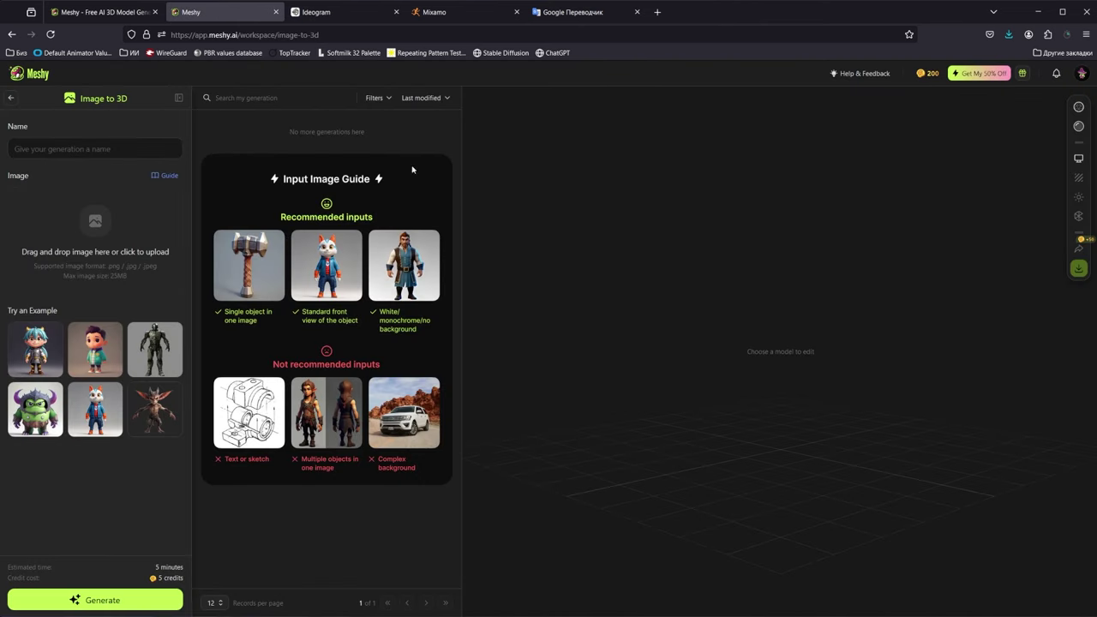
left_click(343, 12)
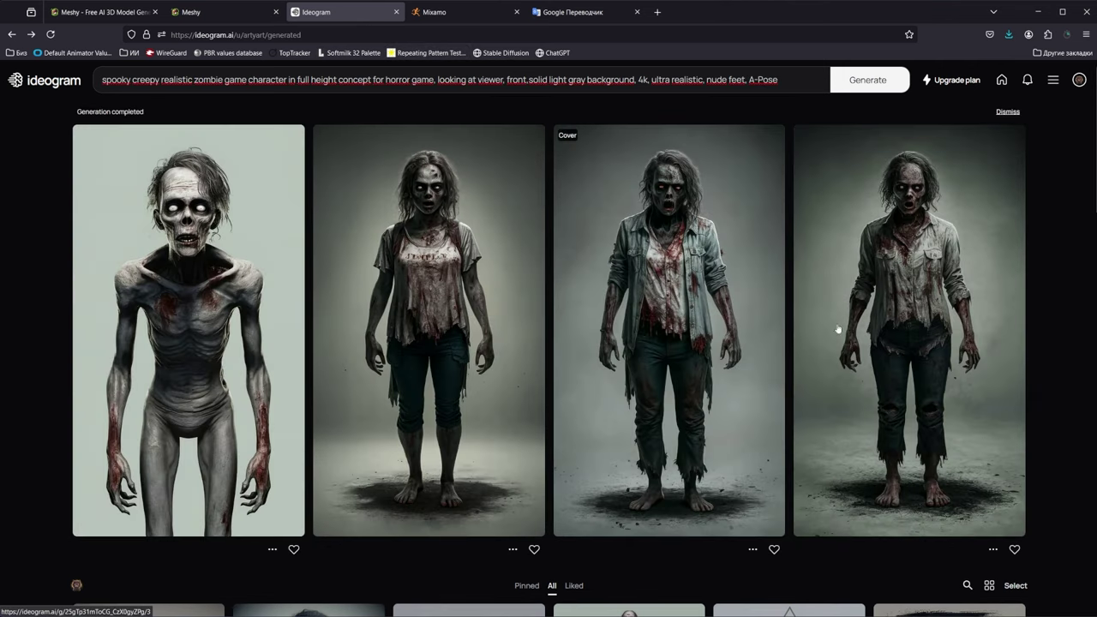
left_click(878, 315)
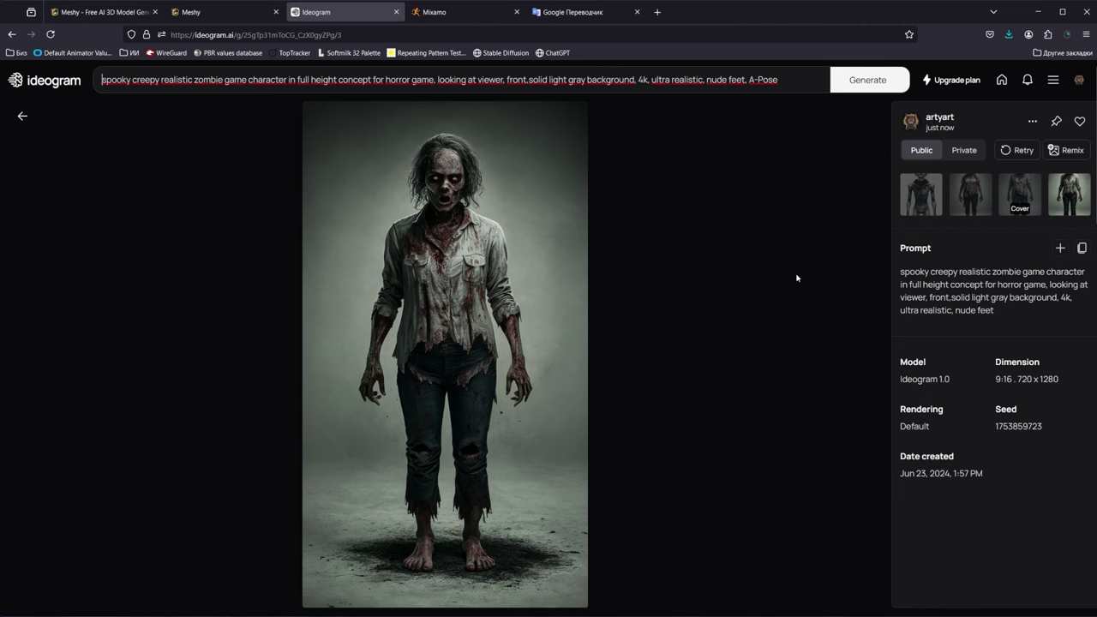
right_click(564, 335)
left_click(600, 360)
key("Return")
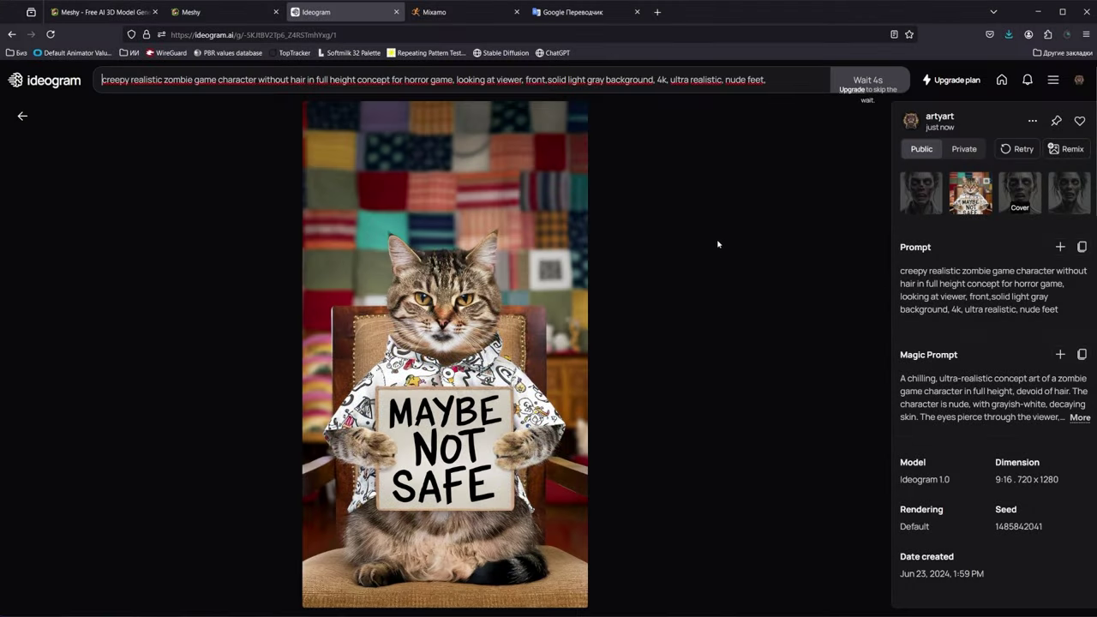
key("Escape")
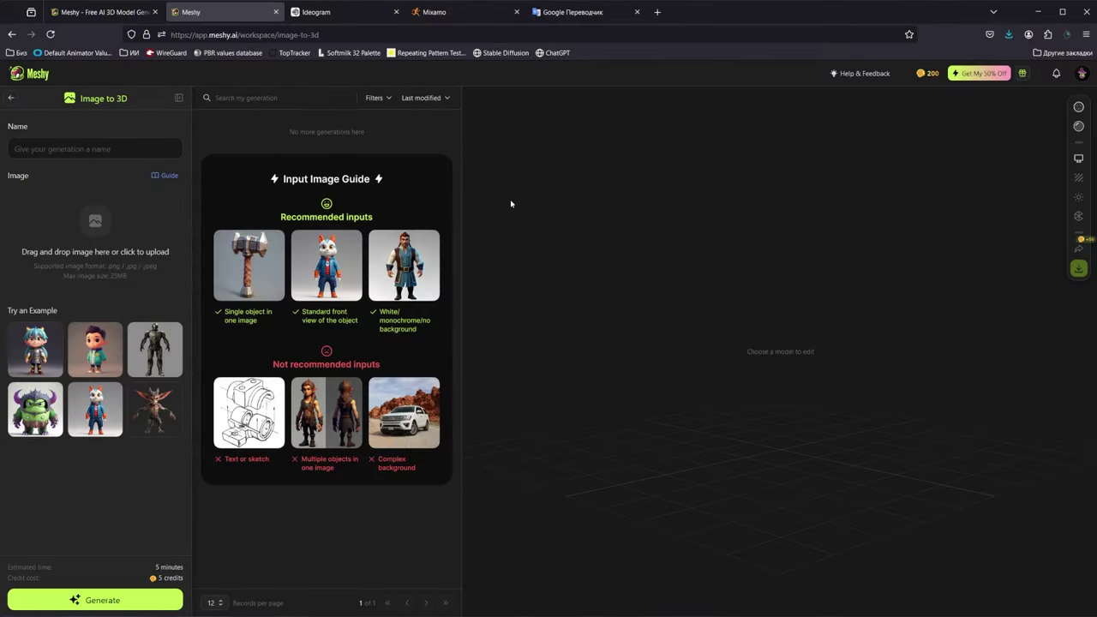
- Save the fourth stylized cartoon zombie image to disk
left_click(101, 12)
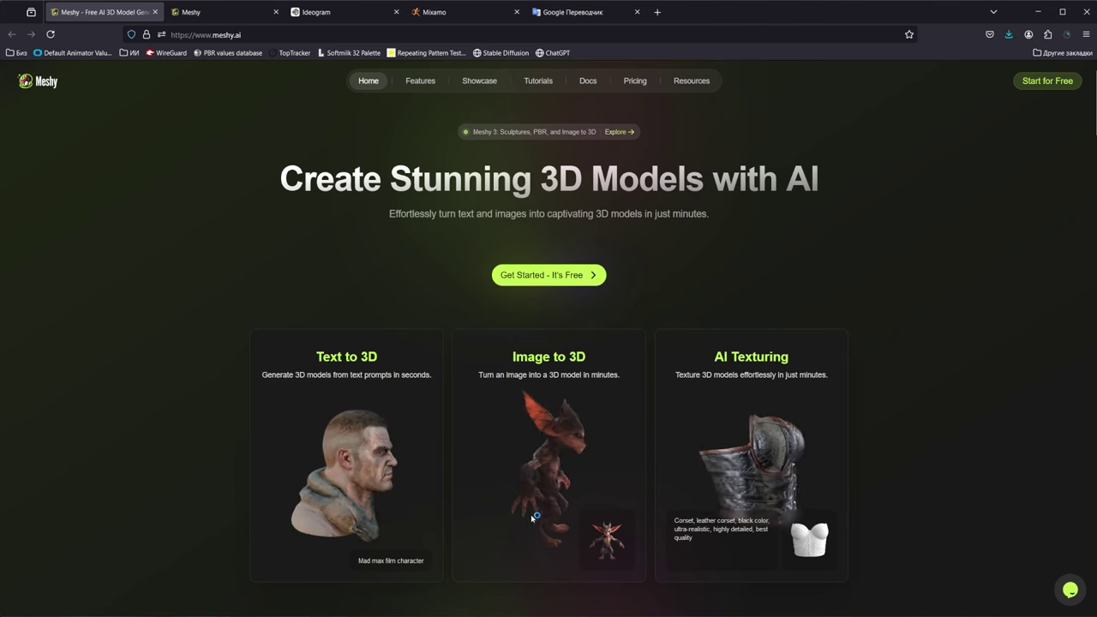
left_click(429, 12)
left_click(223, 12)
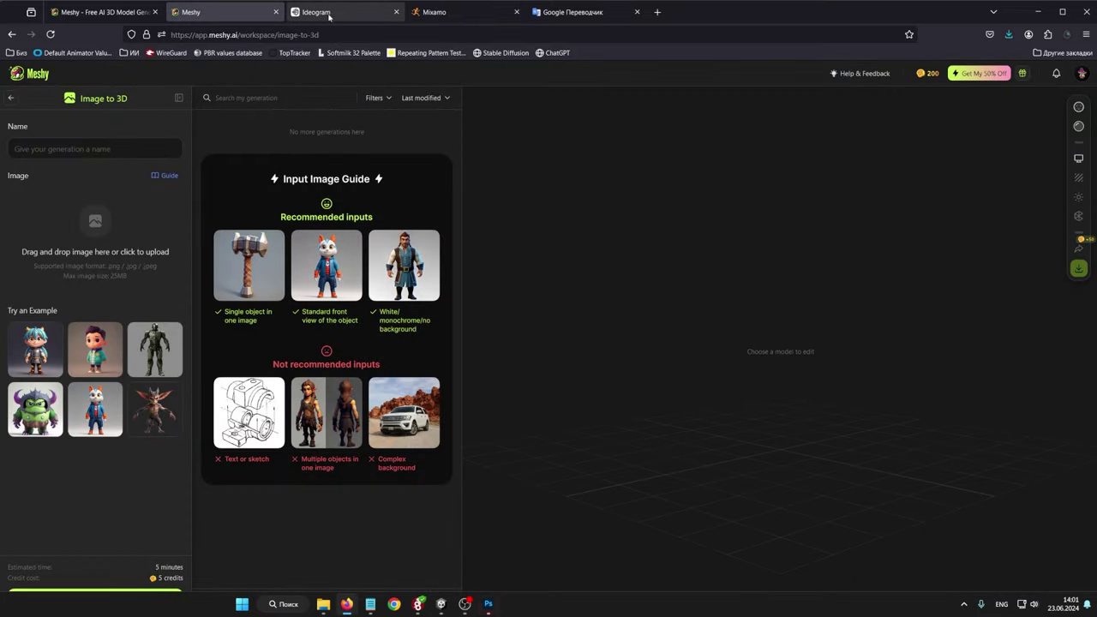
left_click(344, 13)
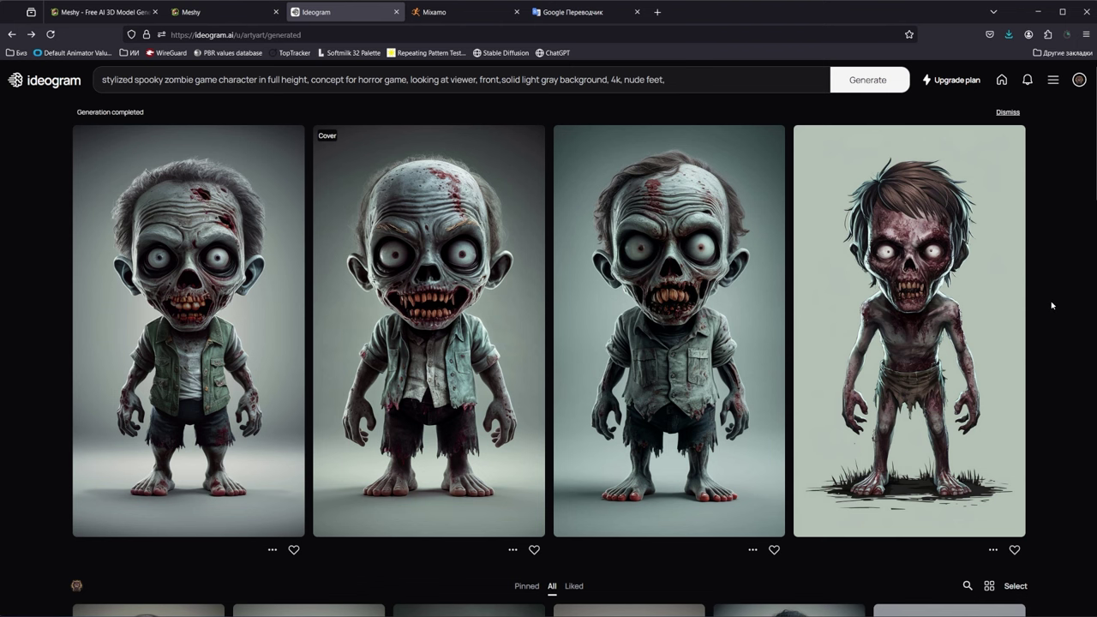
left_click(988, 295)
right_click(517, 286)
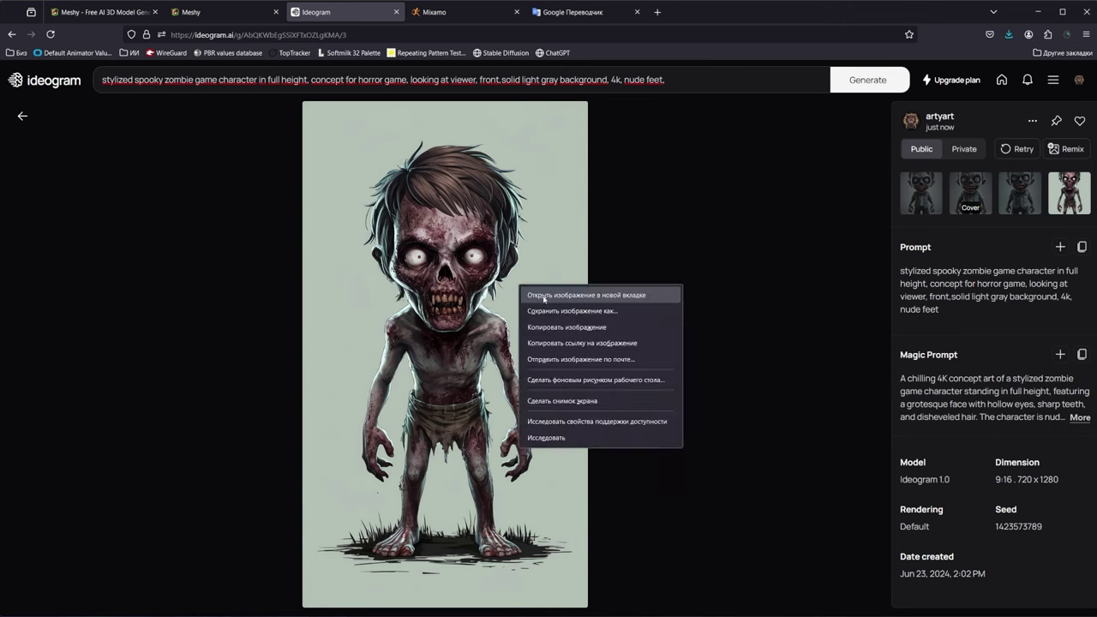
left_click(557, 304)
key("Return")
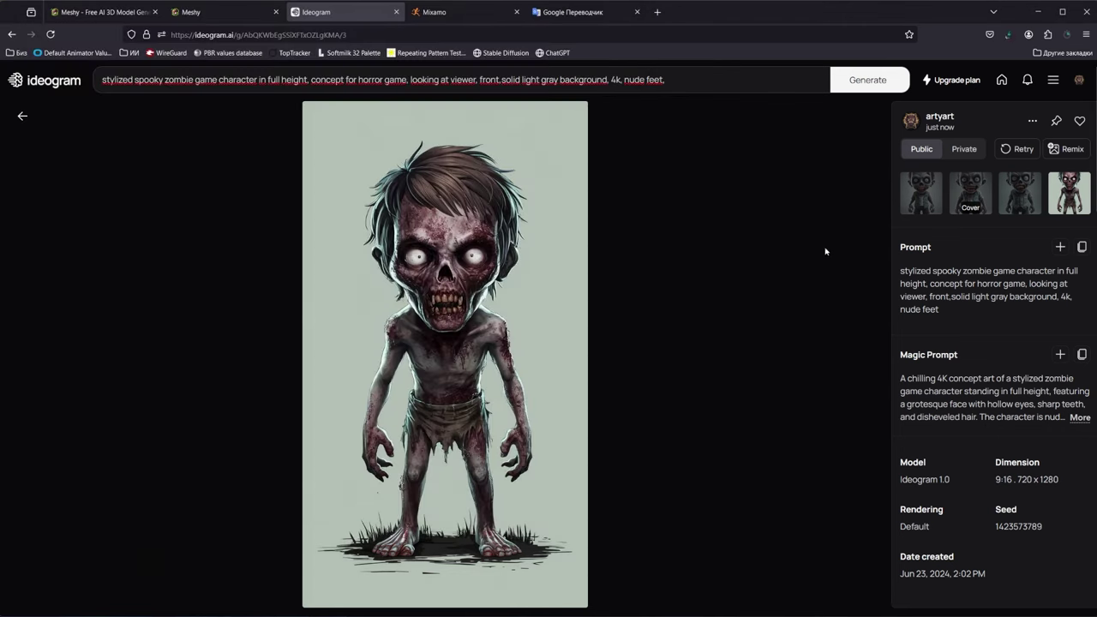
- Save the second stylized zombie variant to disk as well
left_click(1022, 203)
key("Left")
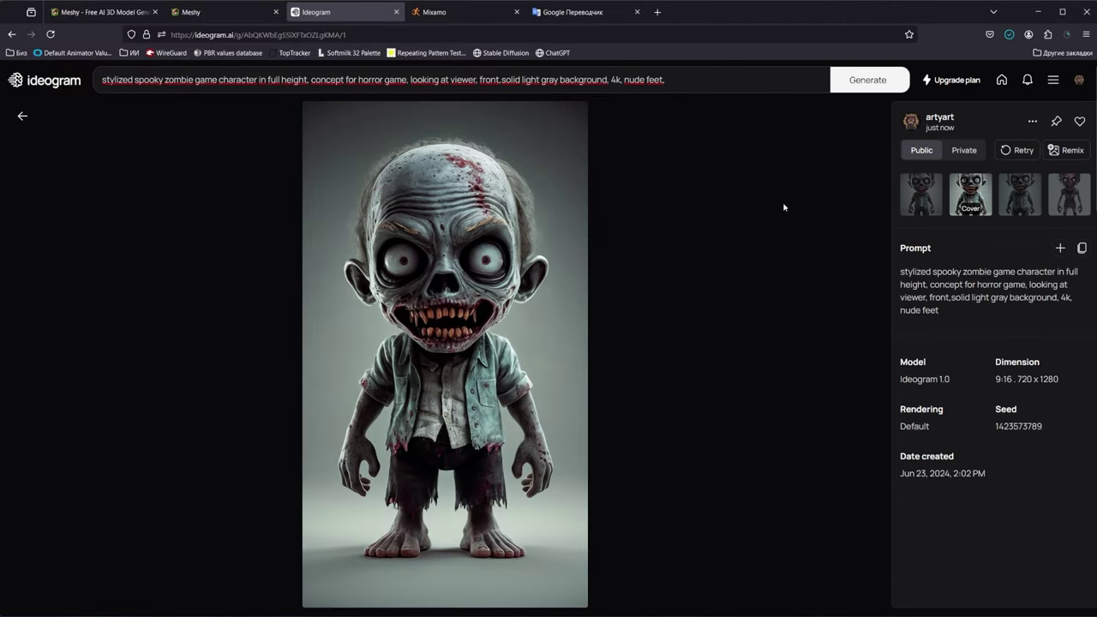
right_click(532, 205)
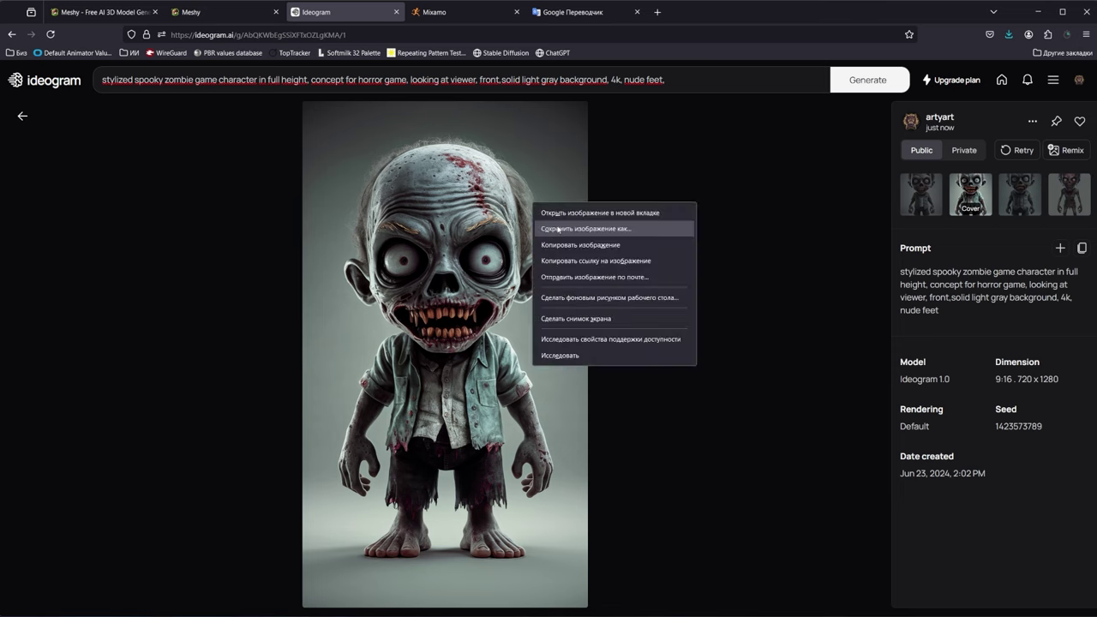
left_click(591, 225)
key("Return")
key("Left")
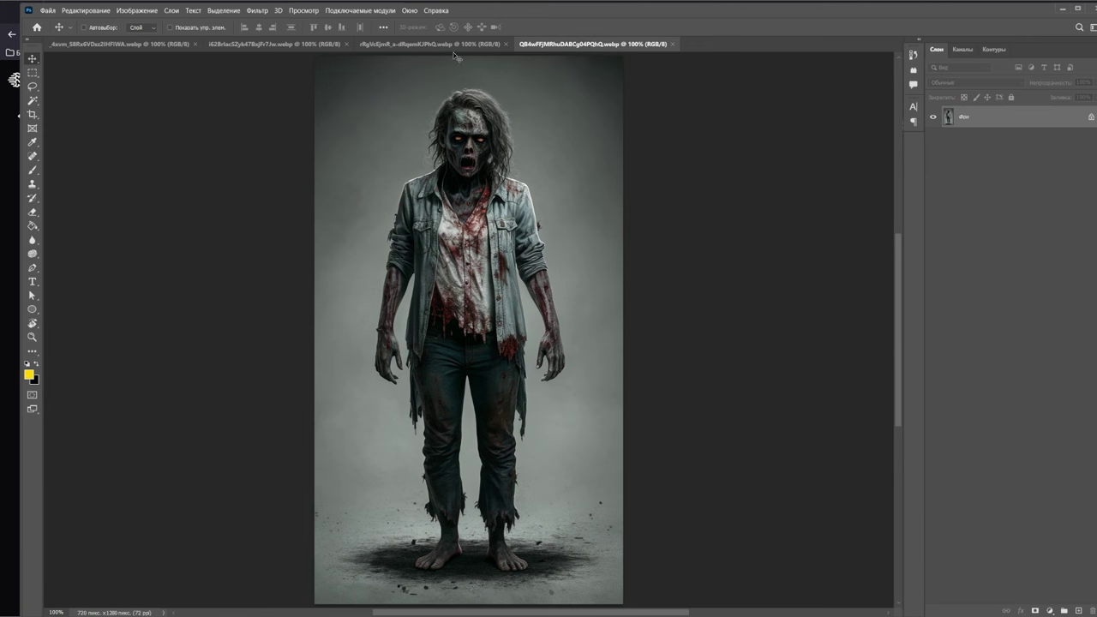
- In the bookshelves zombie image, stretch a copied backdrop strip over the left bookshelves
left_click(394, 47)
left_click(290, 47)
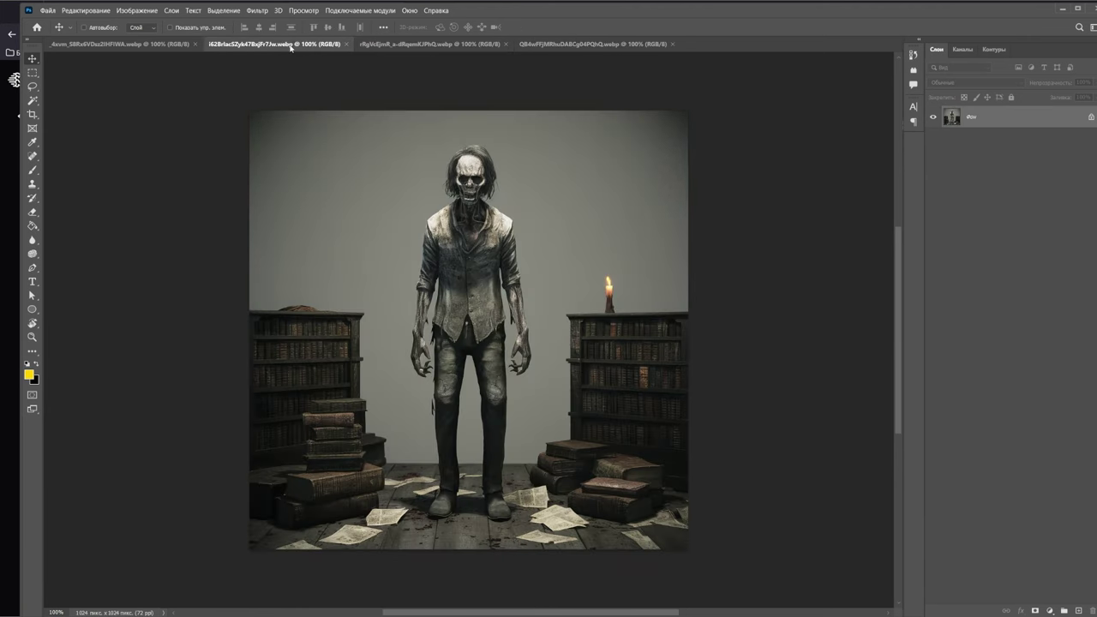
left_click(102, 46)
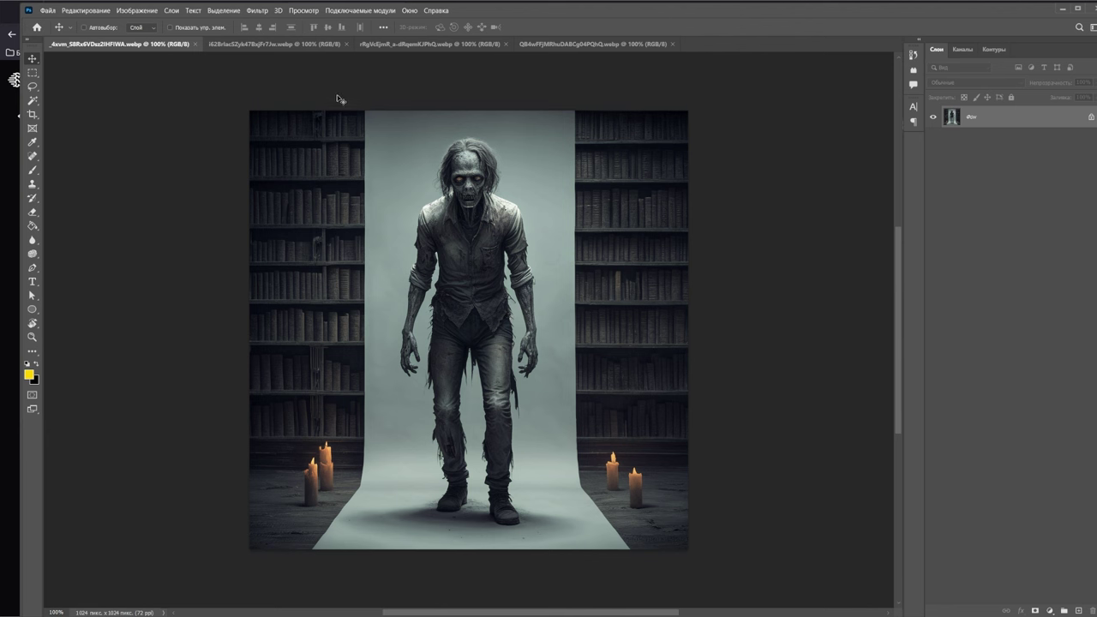
key("m")
left_click_drag(363, 90, 393, 579)
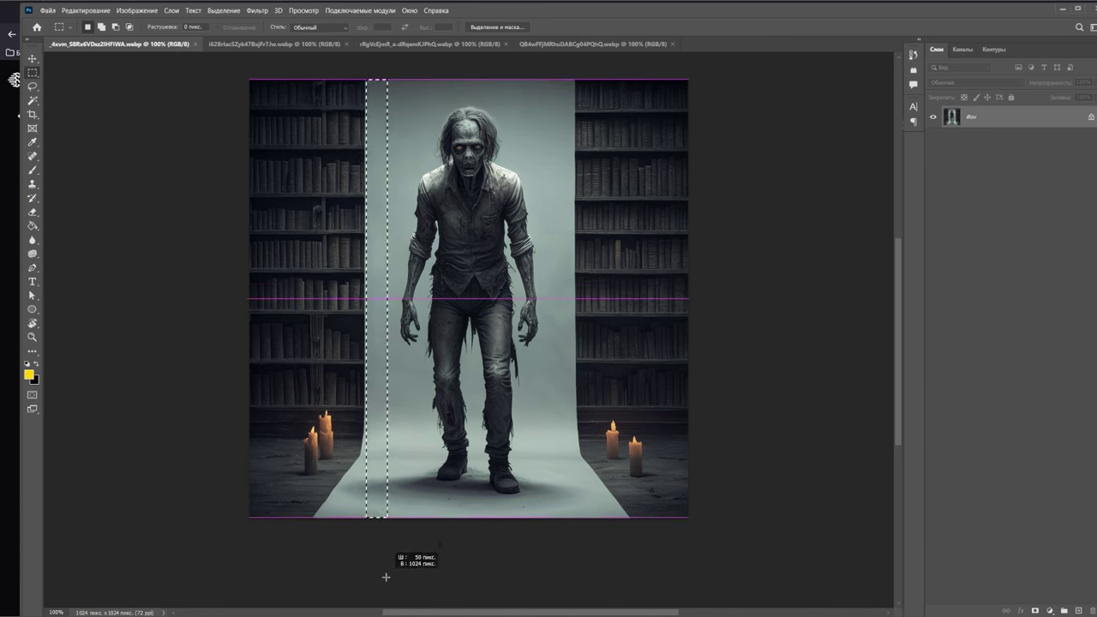
scroll(384, 575, "down", 1)
key("ctrl+j")
key("ctrl+t")
left_click_drag(392, 299, 252, 300)
key("Return")
left_click_drag(577, 80, 544, 518)
left_click(985, 138)
- Cover the right shelves with a stretched strip, heal the floor marks, and paint grey over the right edge
key("ctrl+j")
key("ctrl+t")
left_click_drag(575, 299, 686, 299)
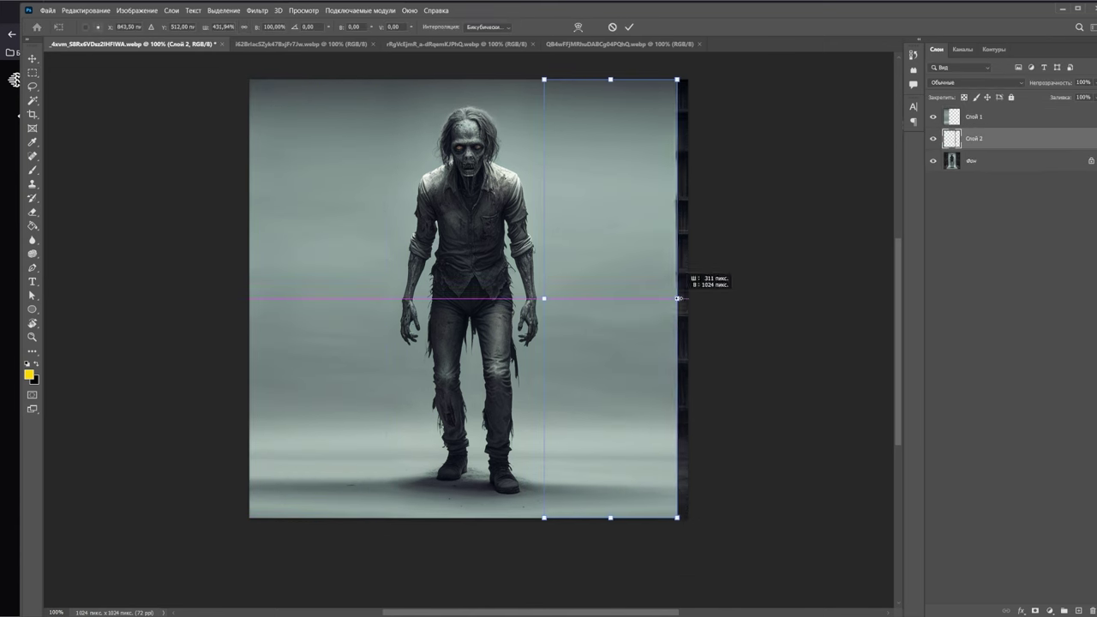
key("Return")
left_click_drag(253, 487, 607, 484)
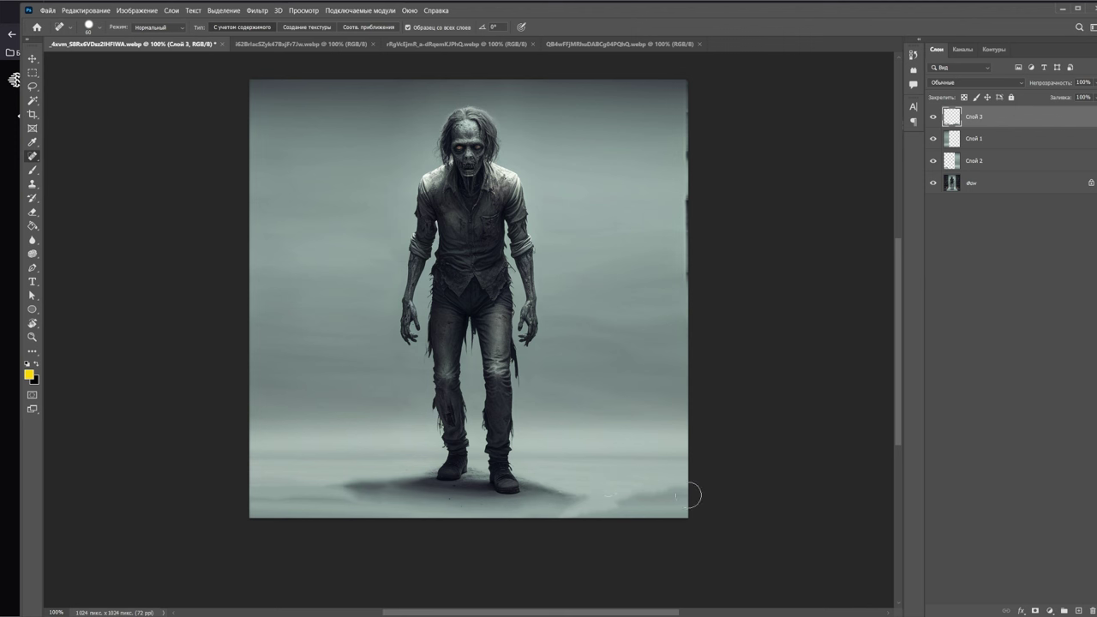
key("b")
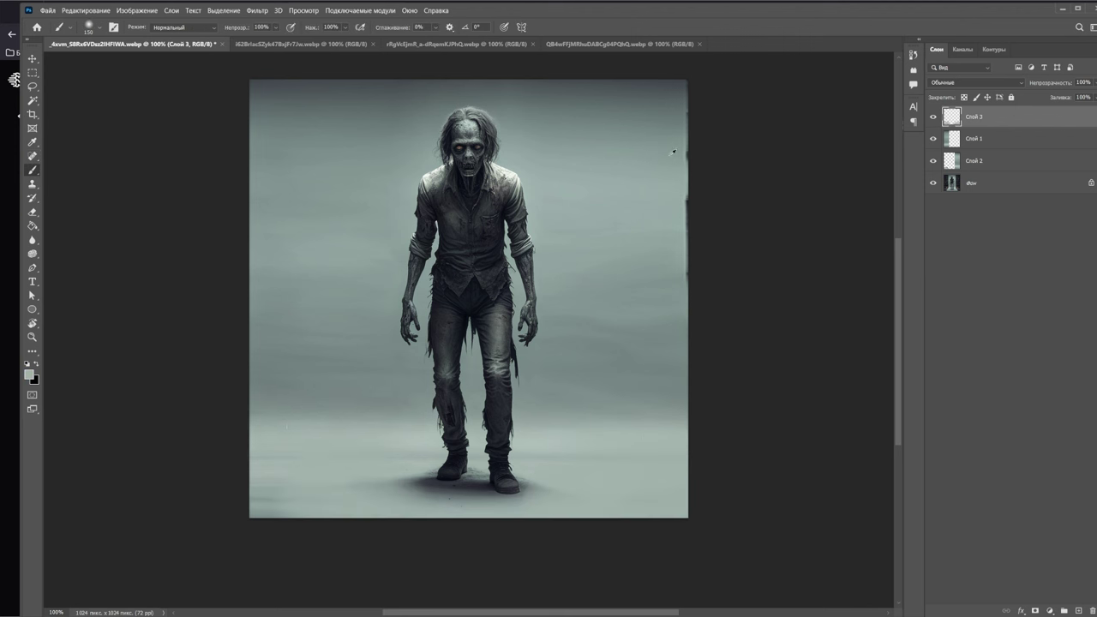
mouse_move(673, 152)
left_mouse_down()
mouse_move(712, 311)
mouse_move(708, 367)
left_mouse_up()
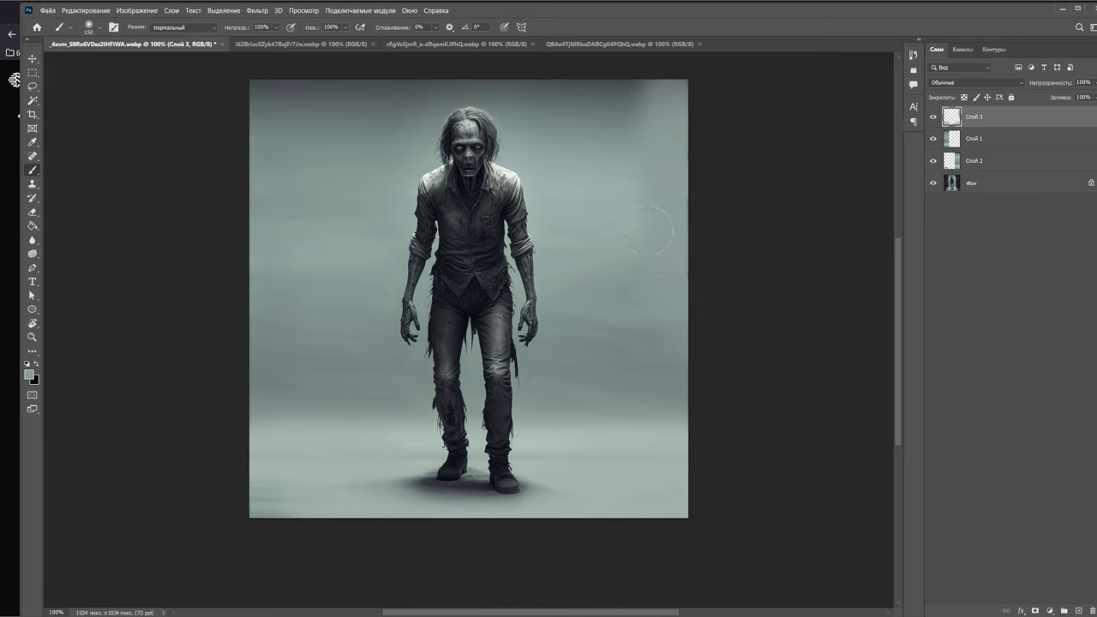
- In the zombie-in-library image, cover the right bookshelf and floor with grey fog
key("ctrl+Tab")
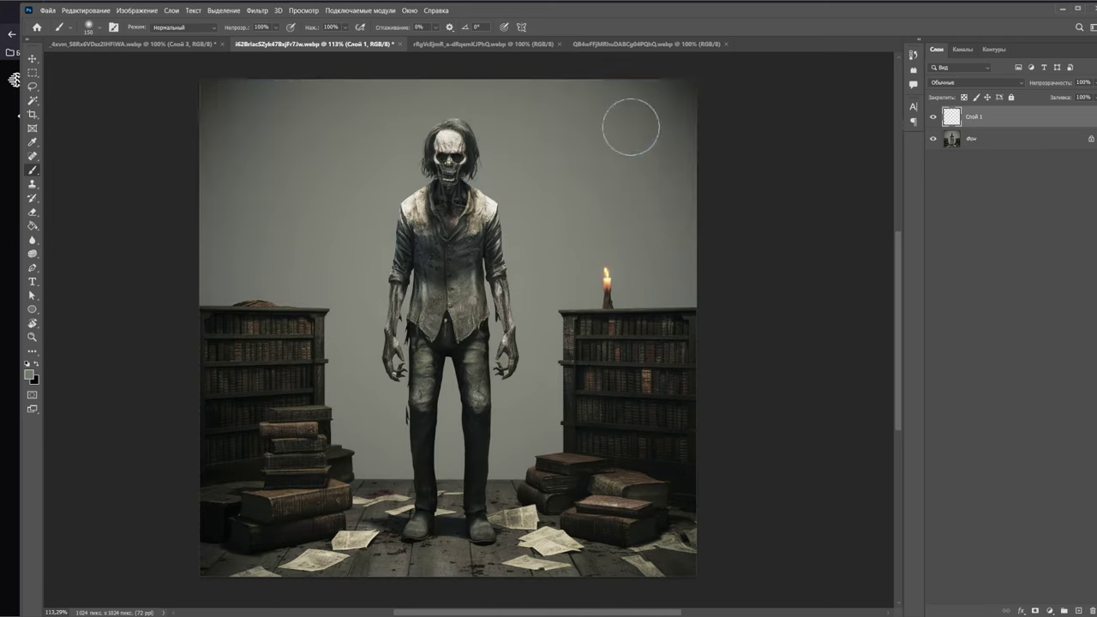
mouse_move(605, 455)
left_mouse_down()
mouse_move(632, 318)
mouse_move(421, 526)
mouse_move(499, 403)
left_mouse_up()
key("l")
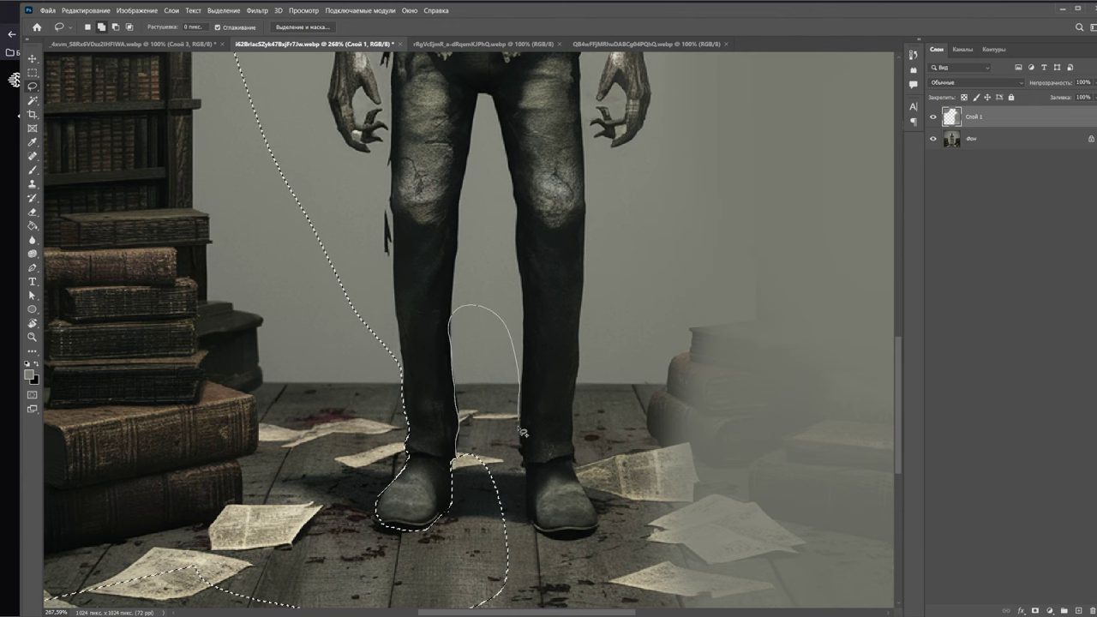
key("ctrl+0")
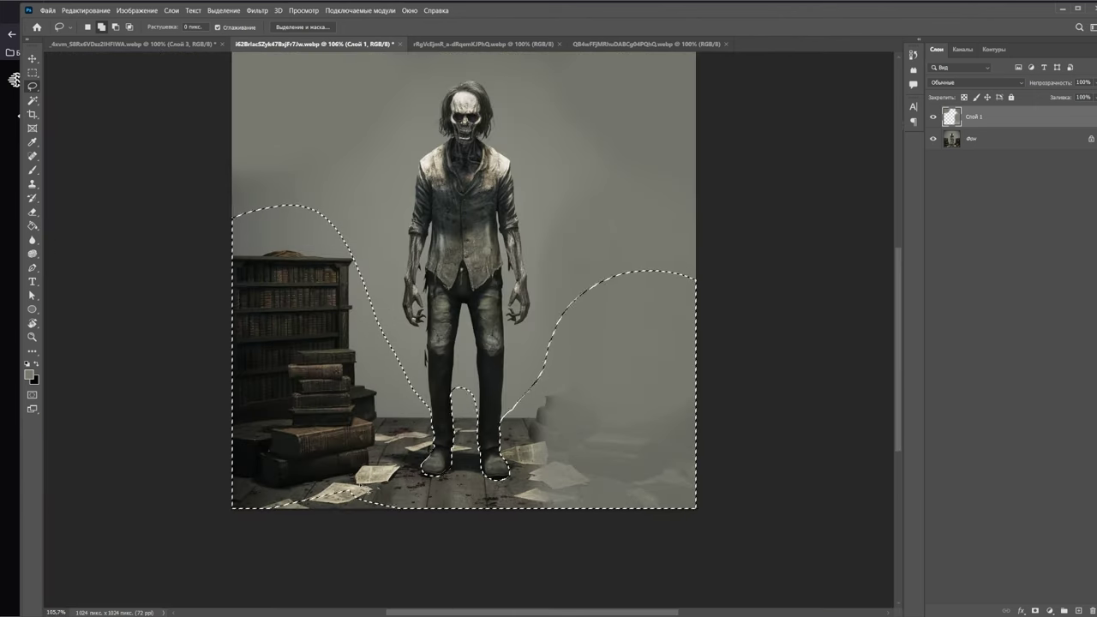
key("b")
key("ctrl+h")
- Widen the third zombie's canvas to a square and paint its black side margins grey
key("ctrl+Tab")
key("ctrl+alt+c")
key("Return")
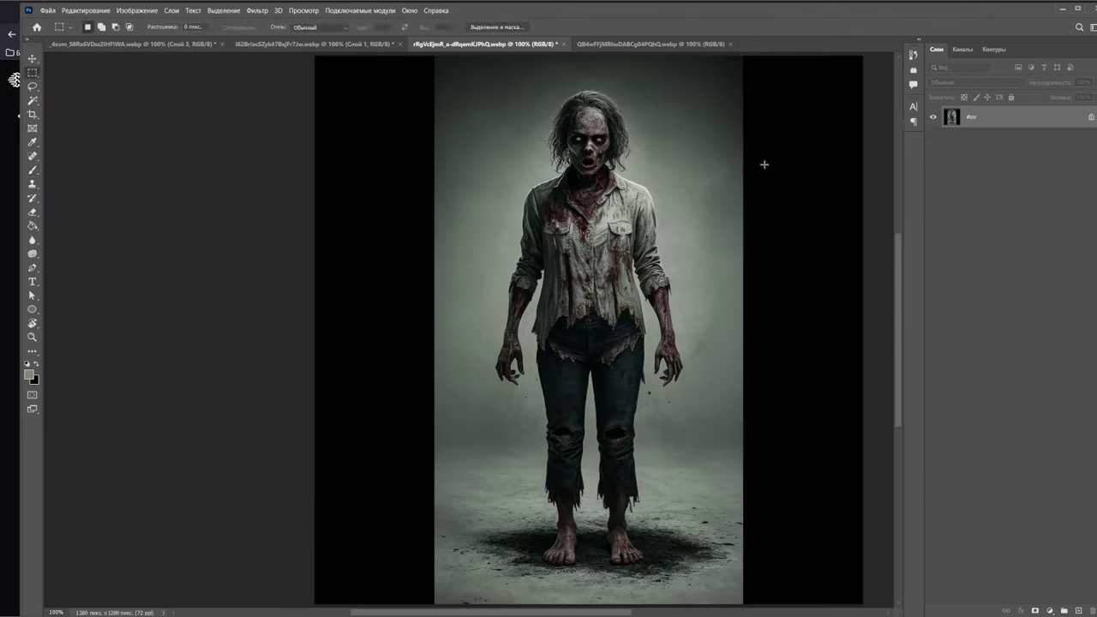
mouse_move(386, 69)
left_mouse_down()
mouse_move(368, 183)
mouse_move(394, 472)
left_mouse_up()
mouse_move(806, 591)
left_mouse_down()
mouse_move(791, 544)
mouse_move(806, 108)
mouse_move(811, 416)
mouse_move(697, 250)
left_mouse_up()
- In the fourth zombie image, stretch a copied backdrop strip over the black side
key("ctrl+Tab")
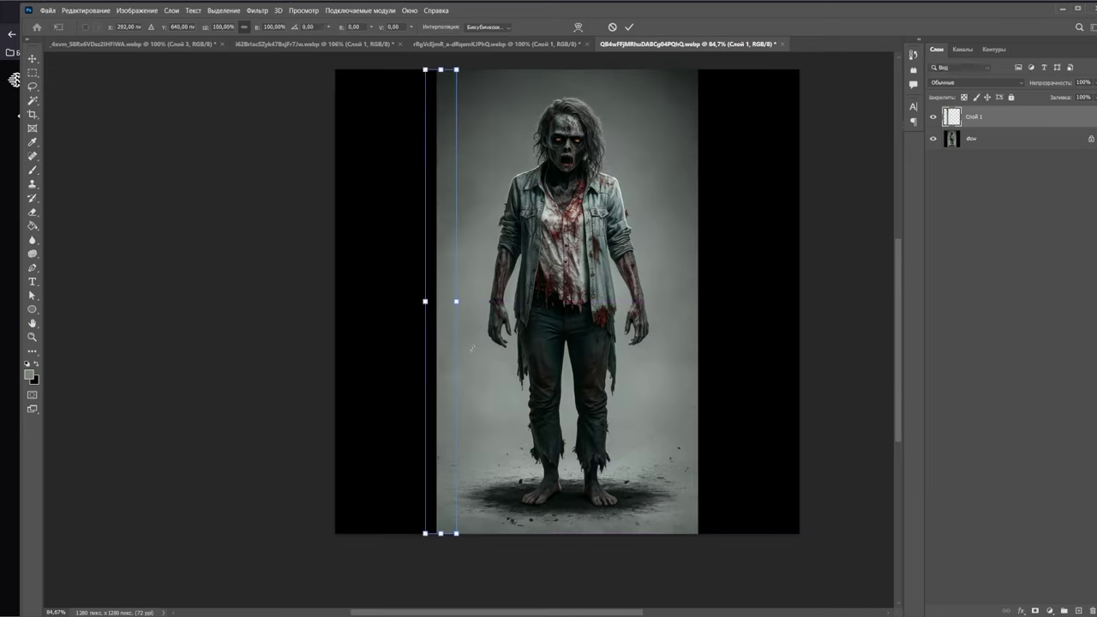
key("Return")
left_click_drag(674, 69, 698, 533)
key("ctrl+j")
key("ctrl+t")
left_click_drag(698, 301, 795, 301)
key("Return")
- In the fifth zombie image, paint over the black ground shadow and grass
key("ctrl+Tab")
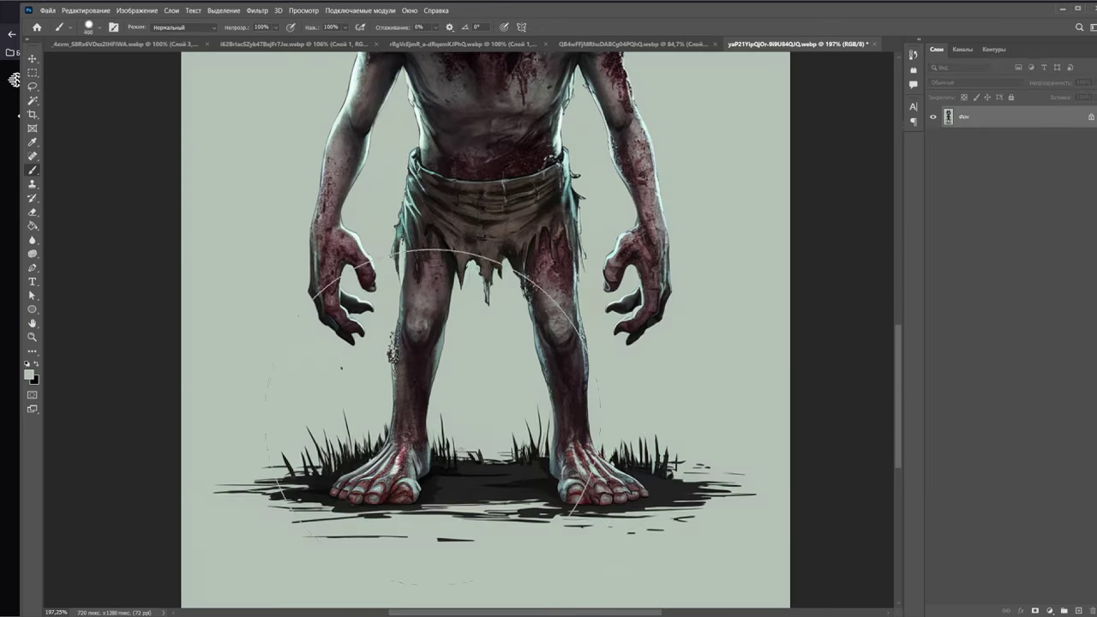
right_click(662, 247)
key("Escape")
left_click_drag(308, 501, 656, 450)
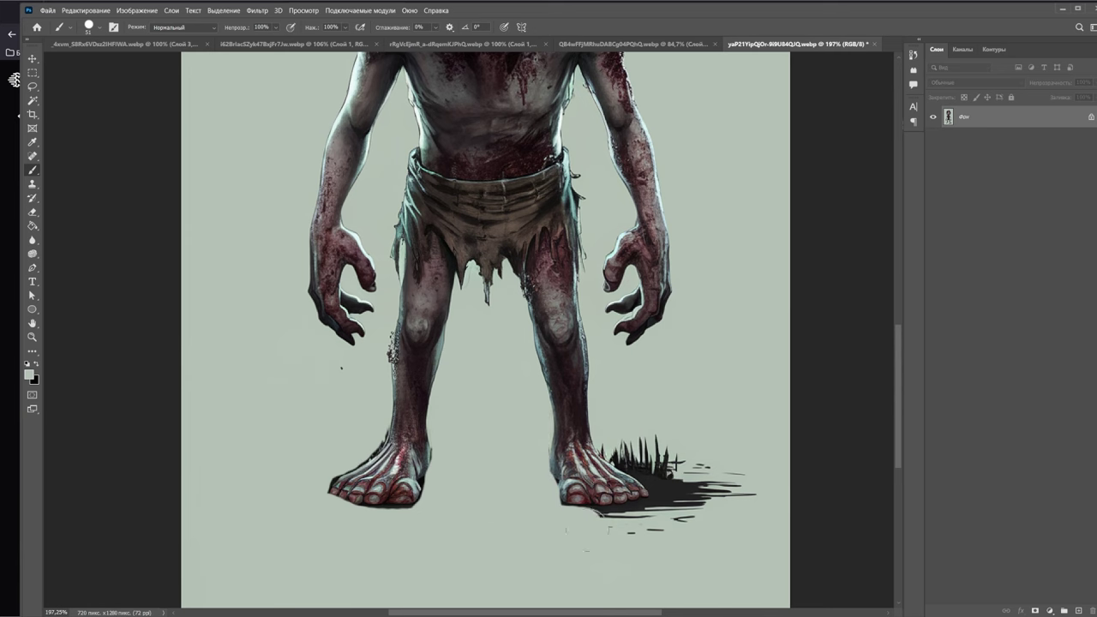
key("ctrl+alt+i")
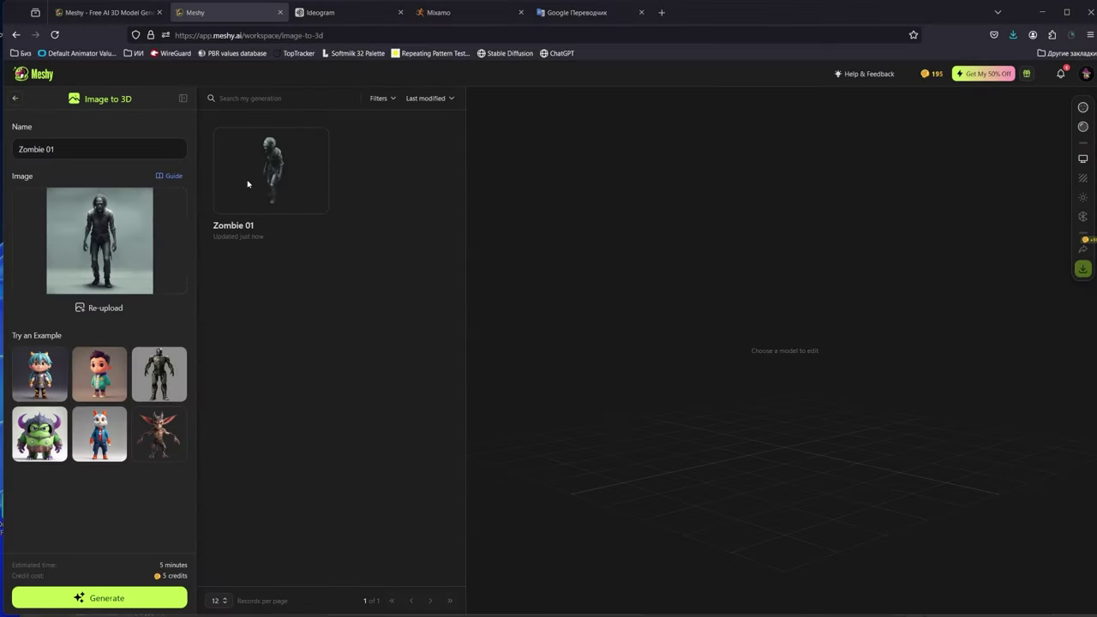
- Open Zombie 01 in the viewer and orbit it to check its front, back and sides
left_click(276, 155)
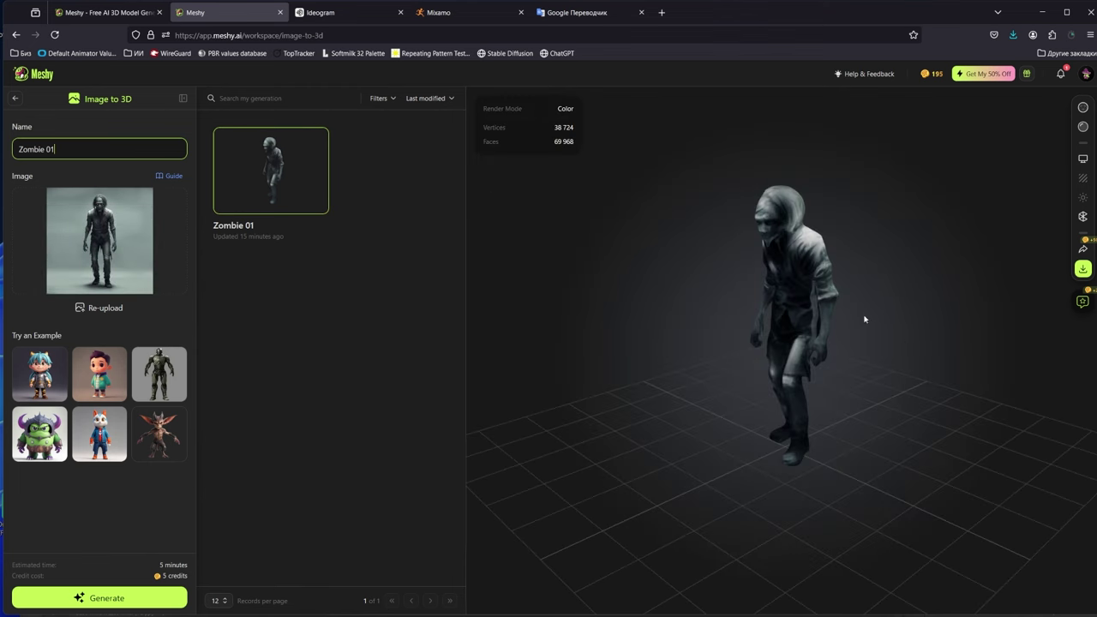
mouse_move(864, 319)
left_mouse_down()
mouse_move(928, 289)
mouse_move(861, 283)
left_mouse_up()
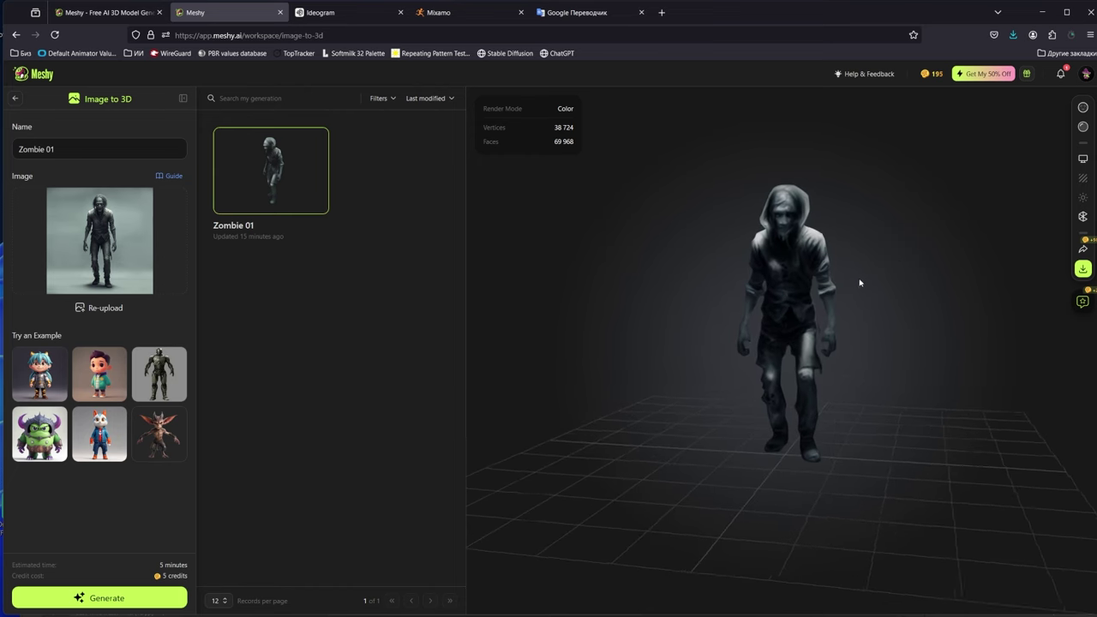
scroll(844, 199, "up", 3)
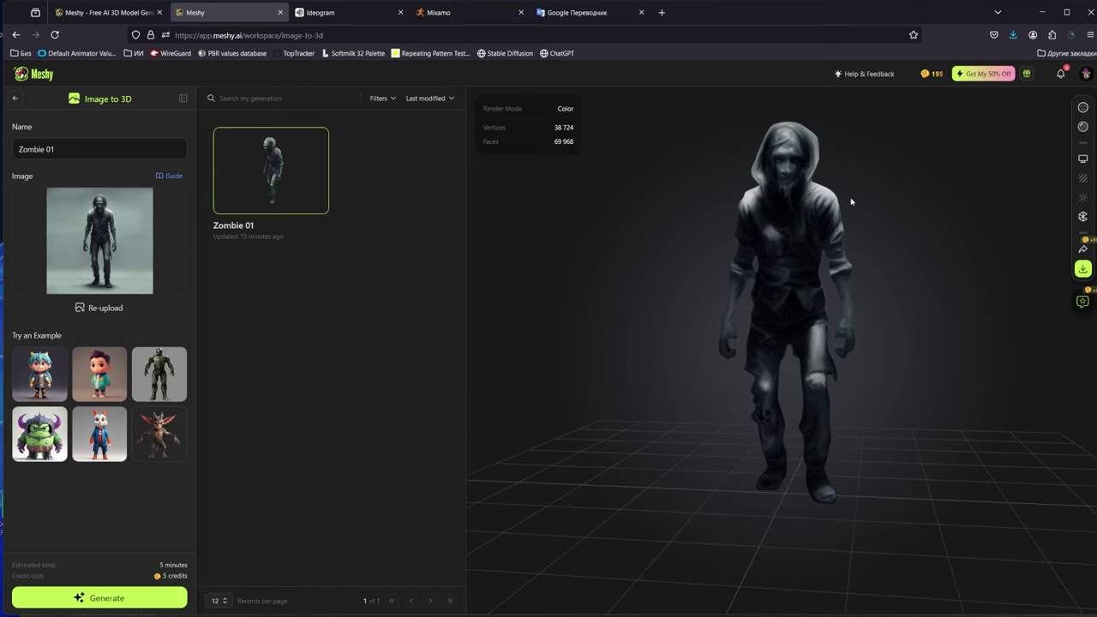
left_click_drag(852, 202, 597, 224)
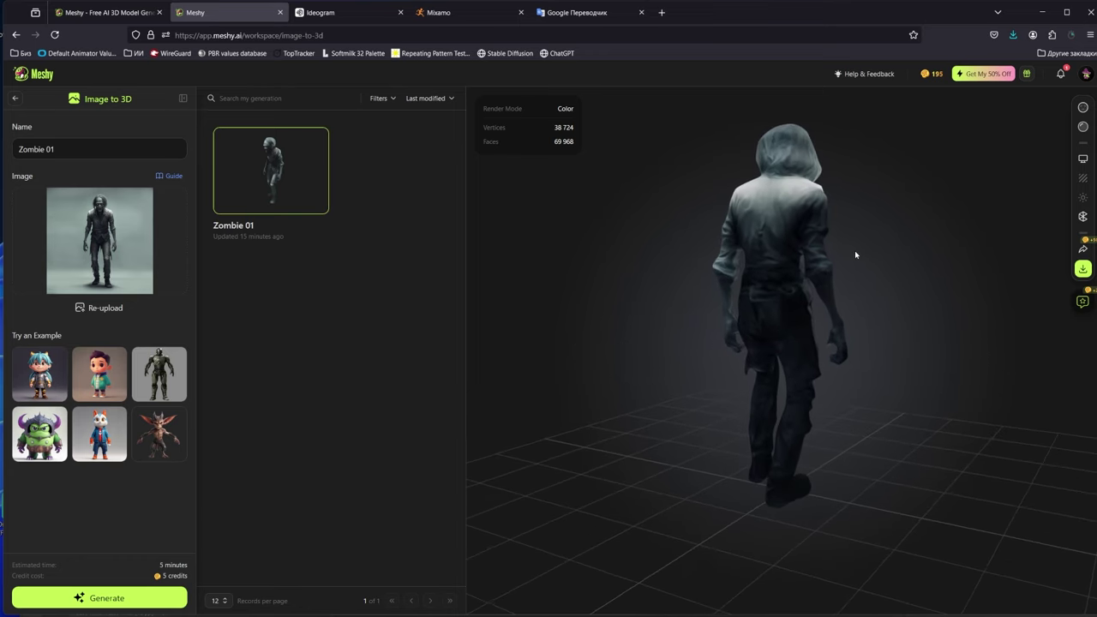
left_click_drag(897, 247, 683, 251)
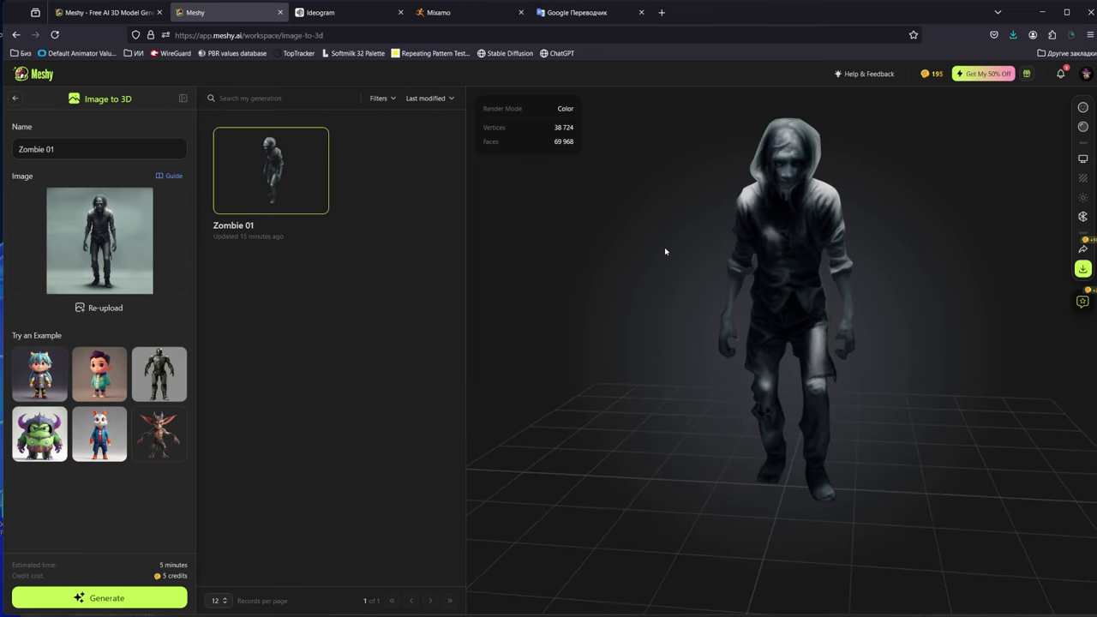
left_click_drag(665, 246, 637, 249)
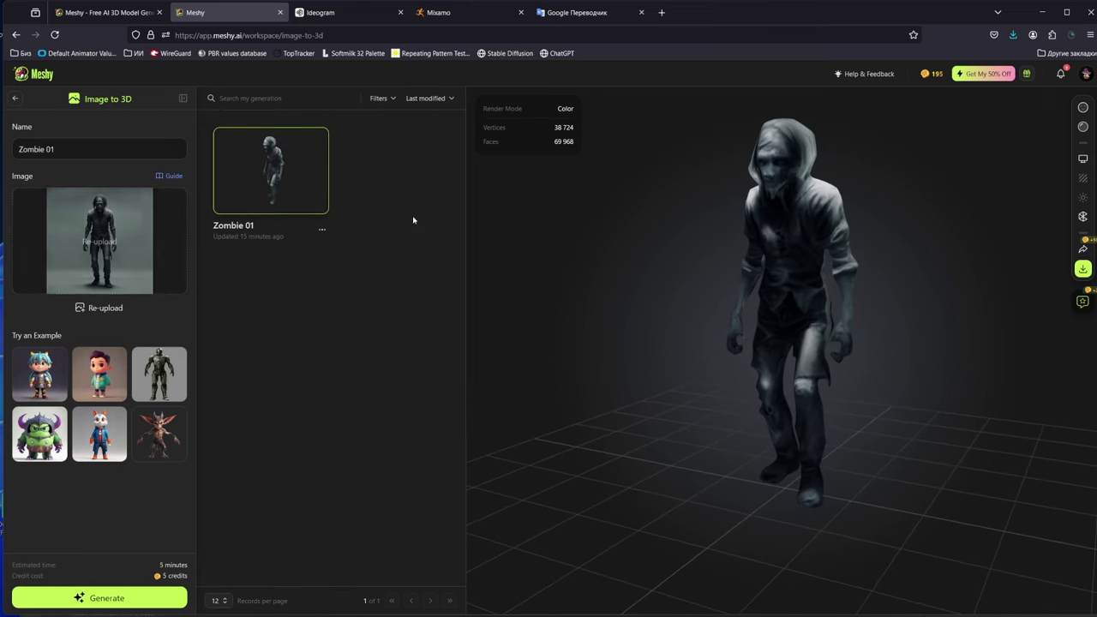
mouse_move(832, 196)
left_mouse_down()
mouse_move(886, 215)
mouse_move(775, 308)
mouse_move(881, 349)
mouse_move(920, 315)
mouse_move(898, 246)
left_mouse_up()
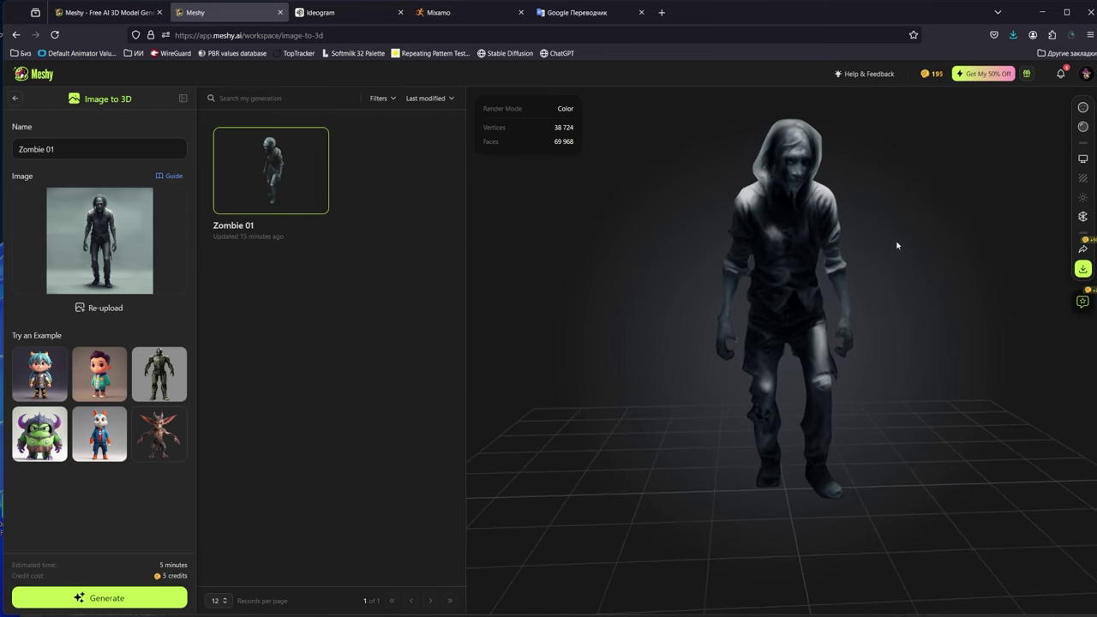
left_click_drag(900, 246, 961, 237)
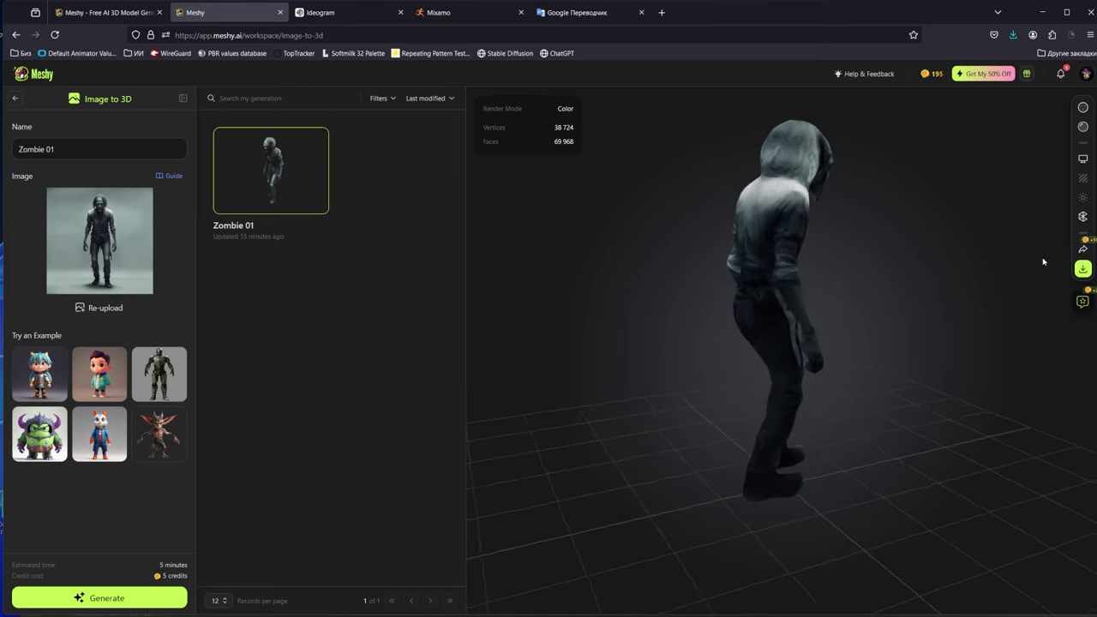
left_click_drag(961, 236, 817, 224)
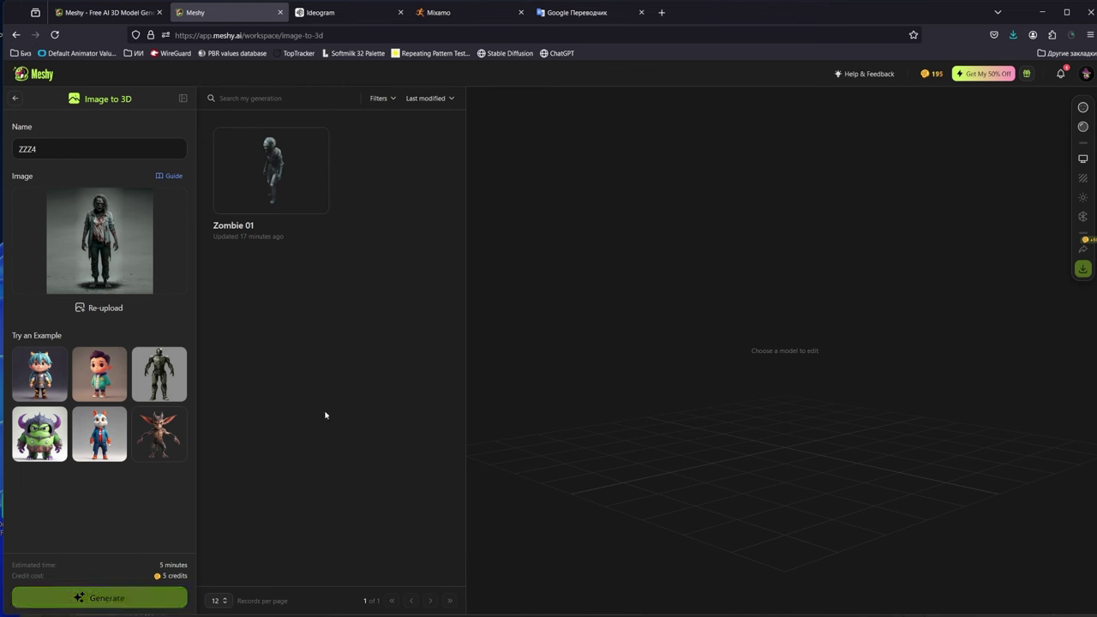
- Zoom in close on Zombie 01 and orbit through front, leg and low side views
left_click(397, 190)
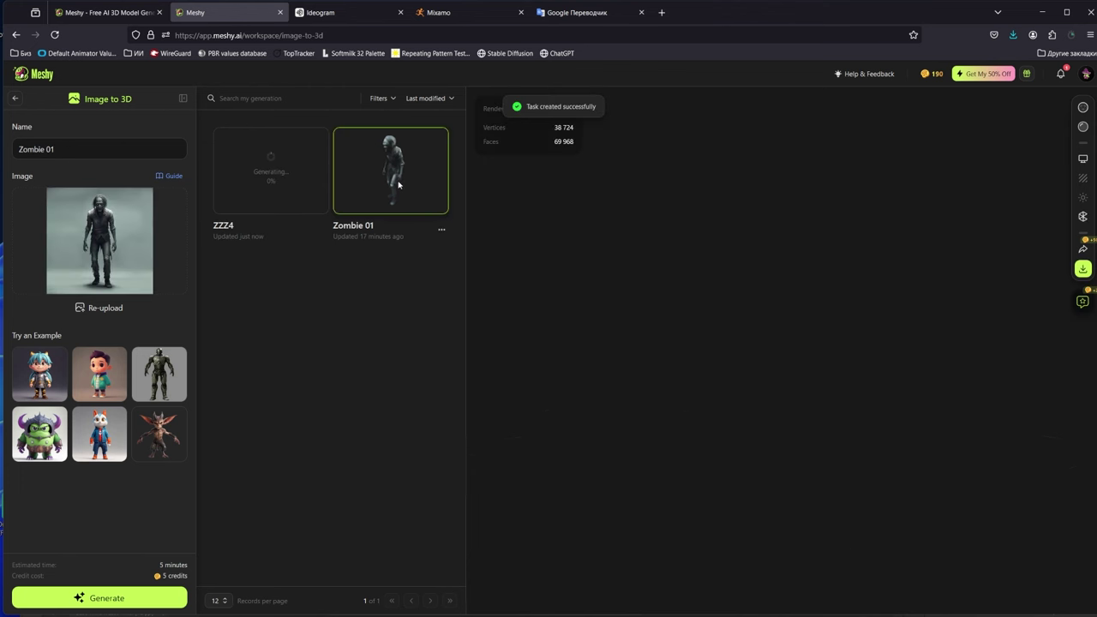
scroll(870, 385, "up", 2)
scroll(886, 385, "up", 2)
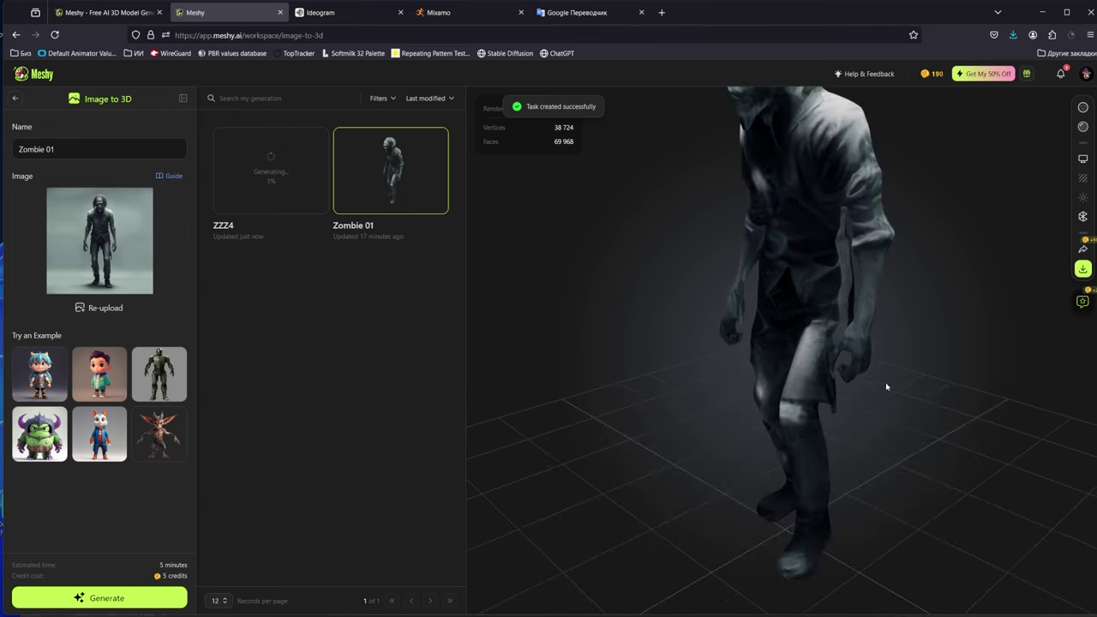
scroll(889, 387, "up", 2)
scroll(834, 329, "up", 2)
left_click_drag(834, 329, 457, 322)
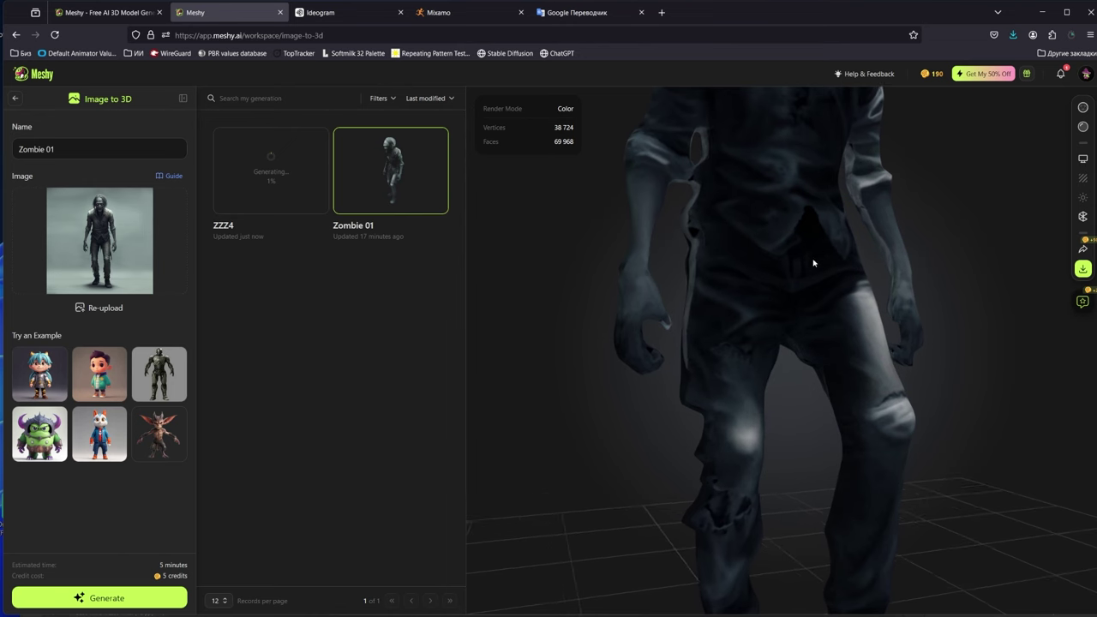
mouse_move(813, 262)
left_mouse_down()
mouse_move(831, 277)
mouse_move(760, 262)
mouse_move(739, 228)
mouse_move(775, 201)
mouse_move(842, 257)
mouse_move(917, 291)
mouse_move(989, 284)
mouse_move(970, 303)
mouse_move(941, 307)
mouse_move(886, 358)
mouse_move(867, 330)
mouse_move(801, 311)
mouse_move(886, 387)
mouse_move(914, 351)
mouse_move(848, 342)
mouse_move(818, 351)
left_mouse_up()
scroll(882, 363, "down", 3)
scroll(875, 363, "down", 2)
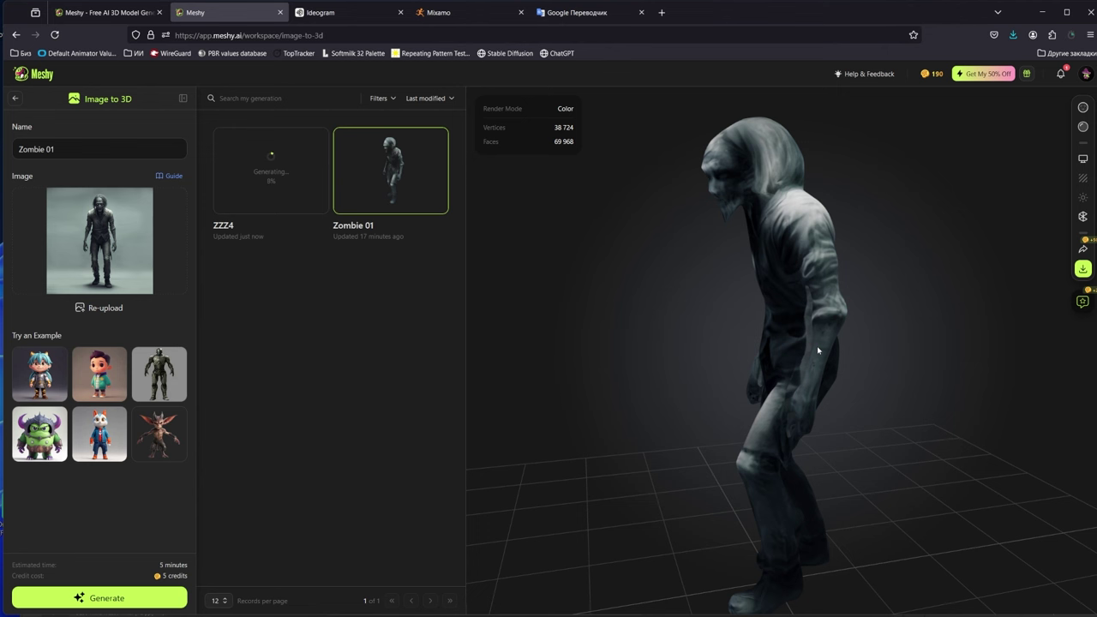
mouse_move(877, 338)
left_mouse_down()
mouse_move(887, 349)
mouse_move(962, 346)
mouse_move(924, 394)
mouse_move(836, 387)
left_mouse_up()
mouse_move(825, 385)
left_mouse_down()
mouse_move(799, 262)
mouse_move(676, 311)
left_mouse_up()
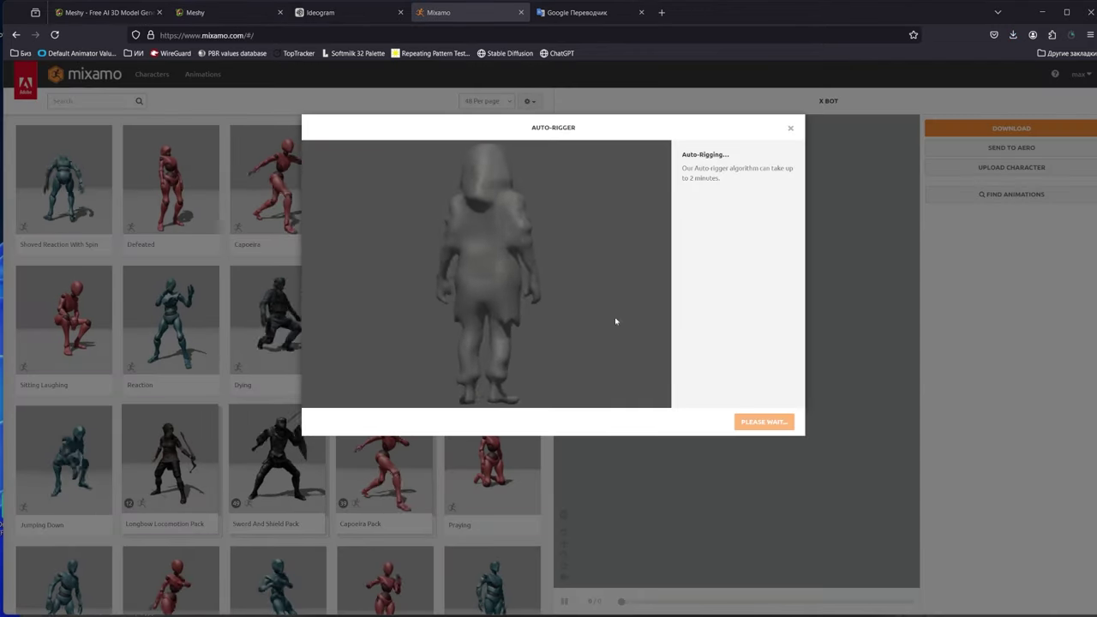
- Zoom into the finished ZZZ4 model, view its Mesh Settings, then check Mixamo's auto-rig
left_click(214, 18)
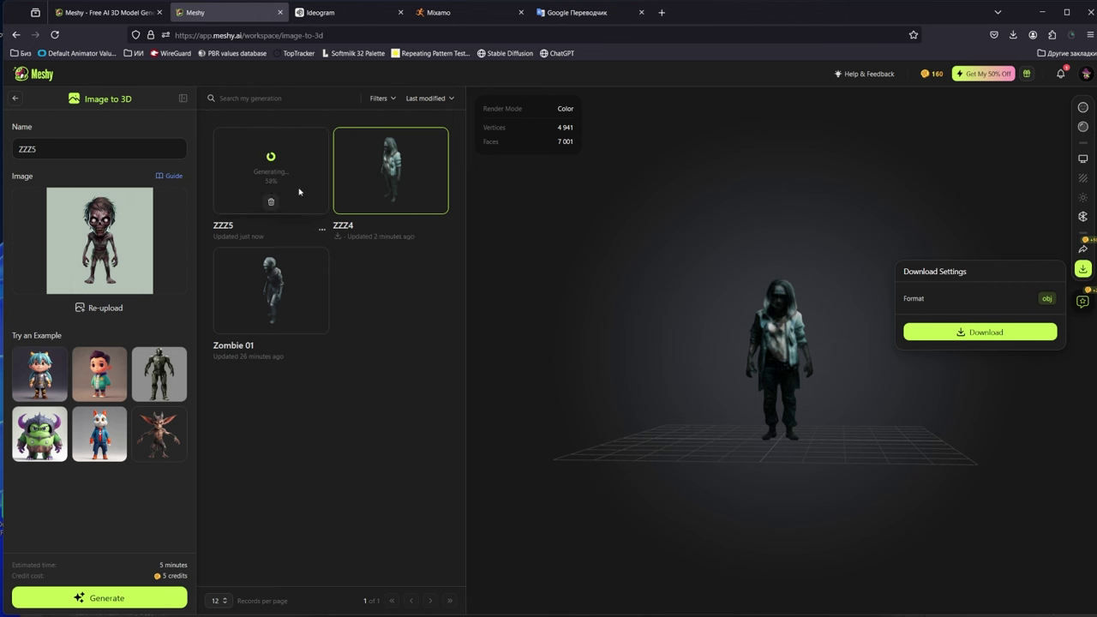
scroll(847, 385, "up", 2)
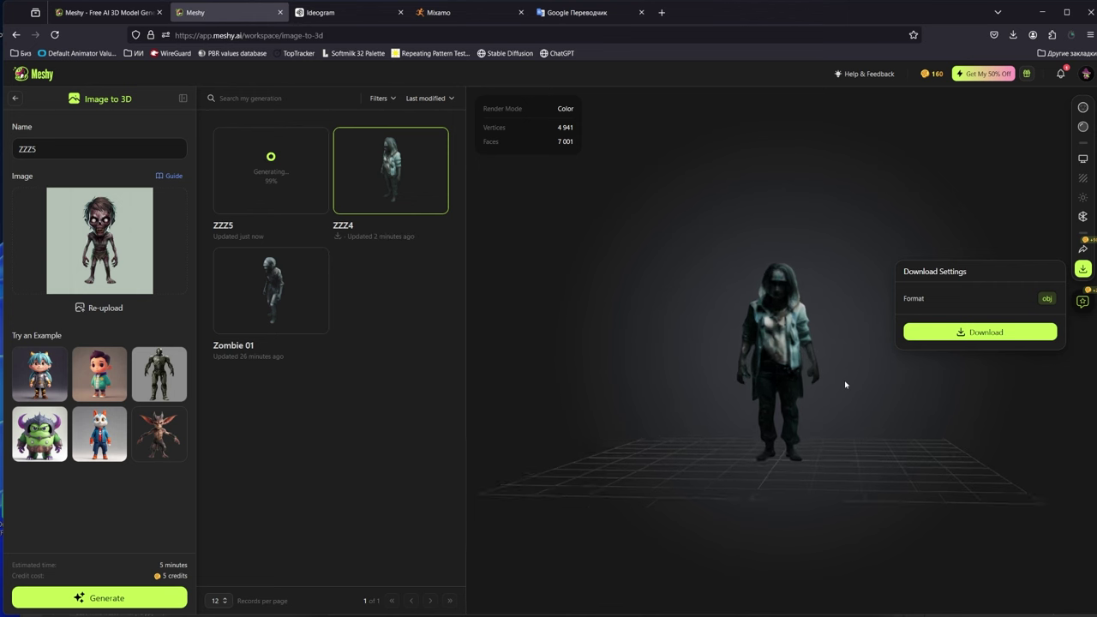
scroll(838, 385, "up", 3)
scroll(869, 332, "up", 3)
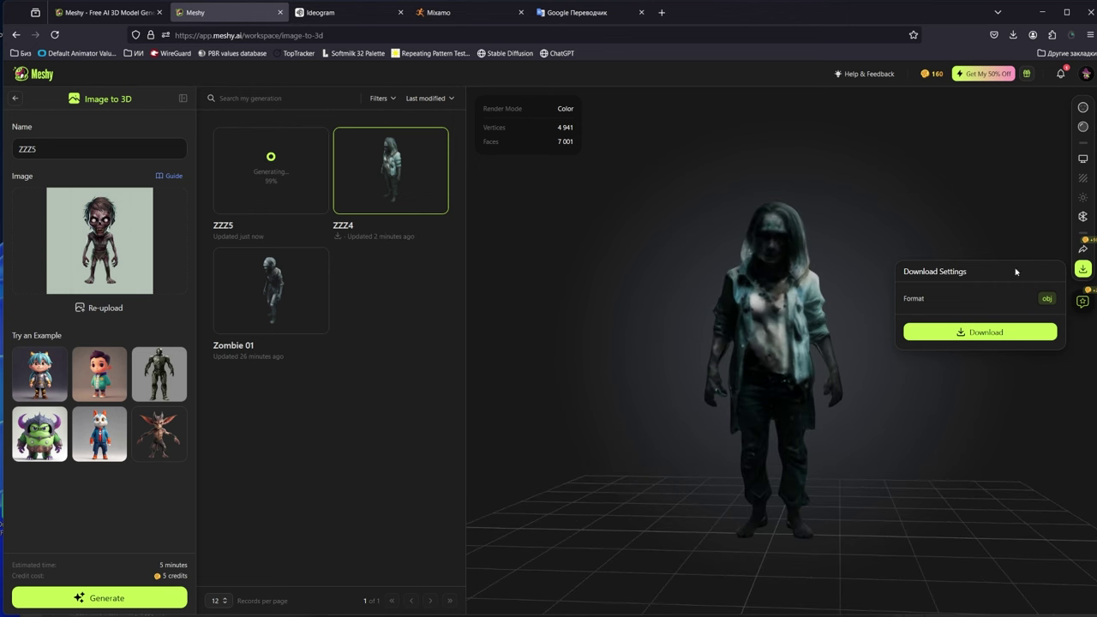
left_click(1081, 220)
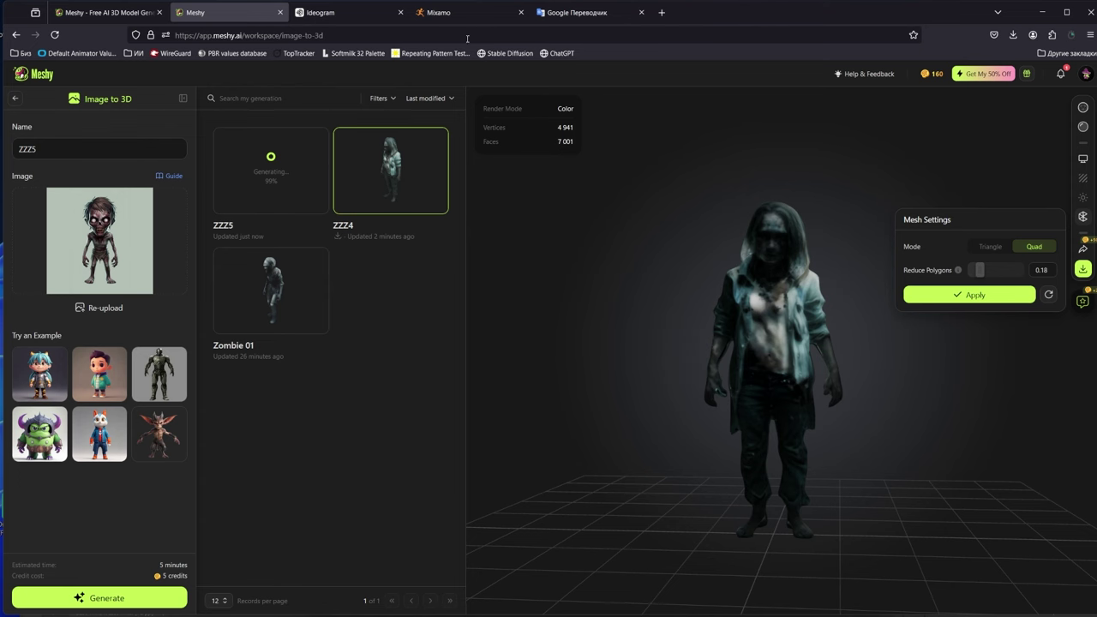
left_click(467, 12)
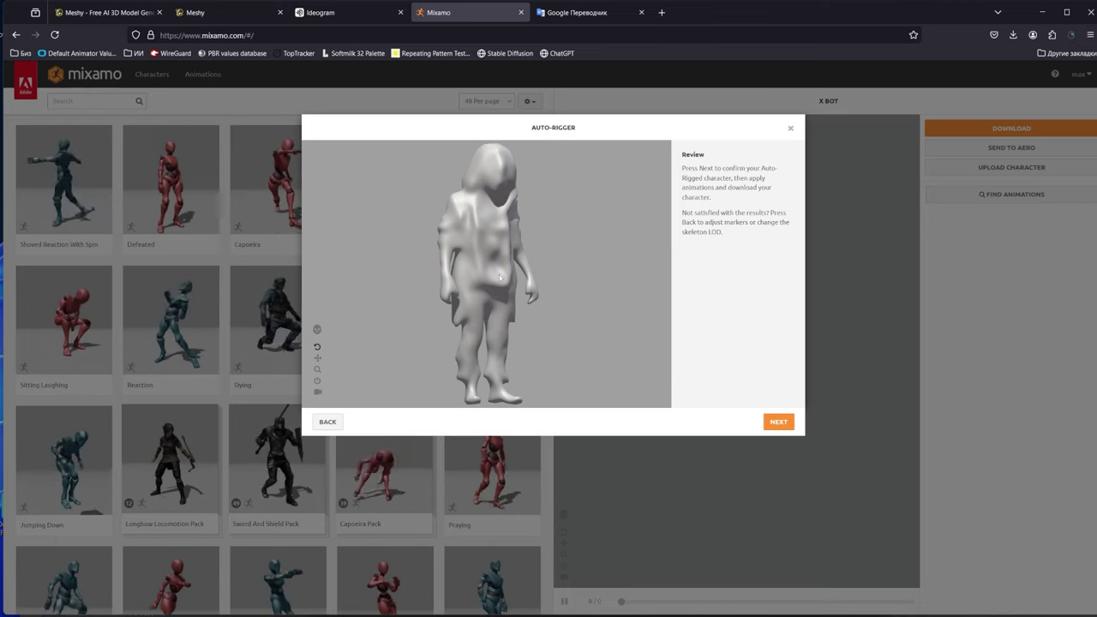
- Confirm the auto-rig and apply the Zombie Scream animation found by searching 'zombie'
left_click(778, 421)
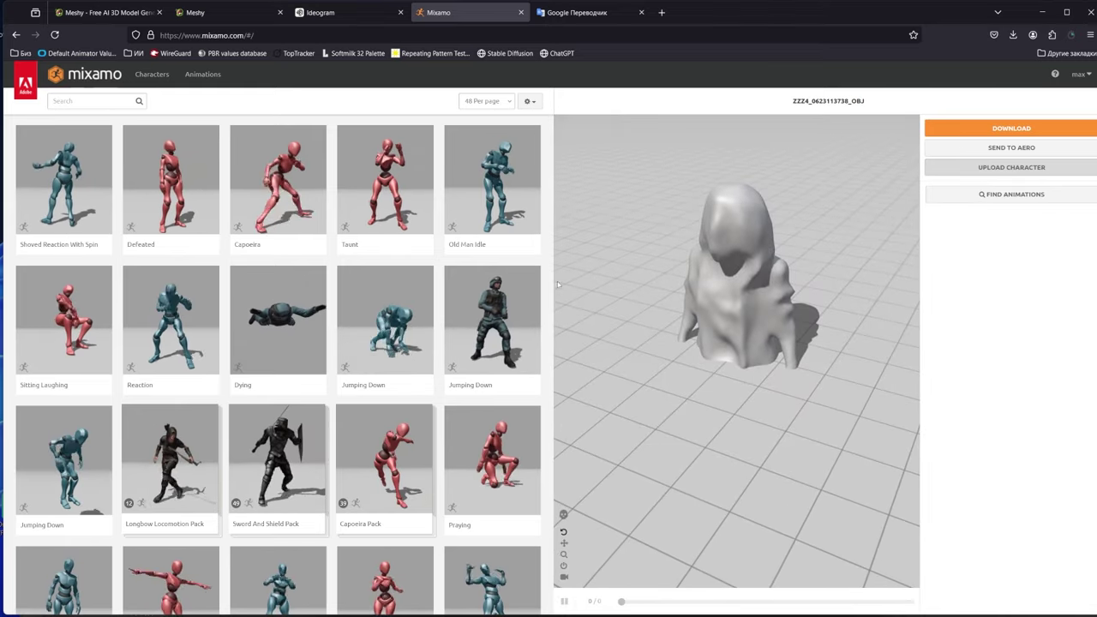
left_click(94, 101)
type("zombie")
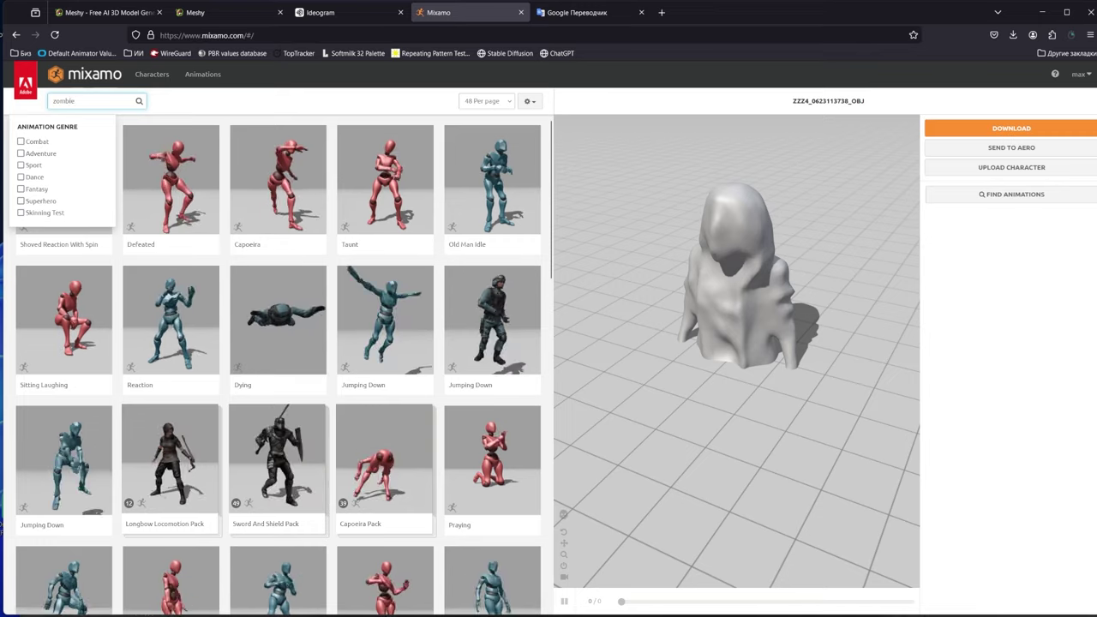
key("Return")
left_click(487, 194)
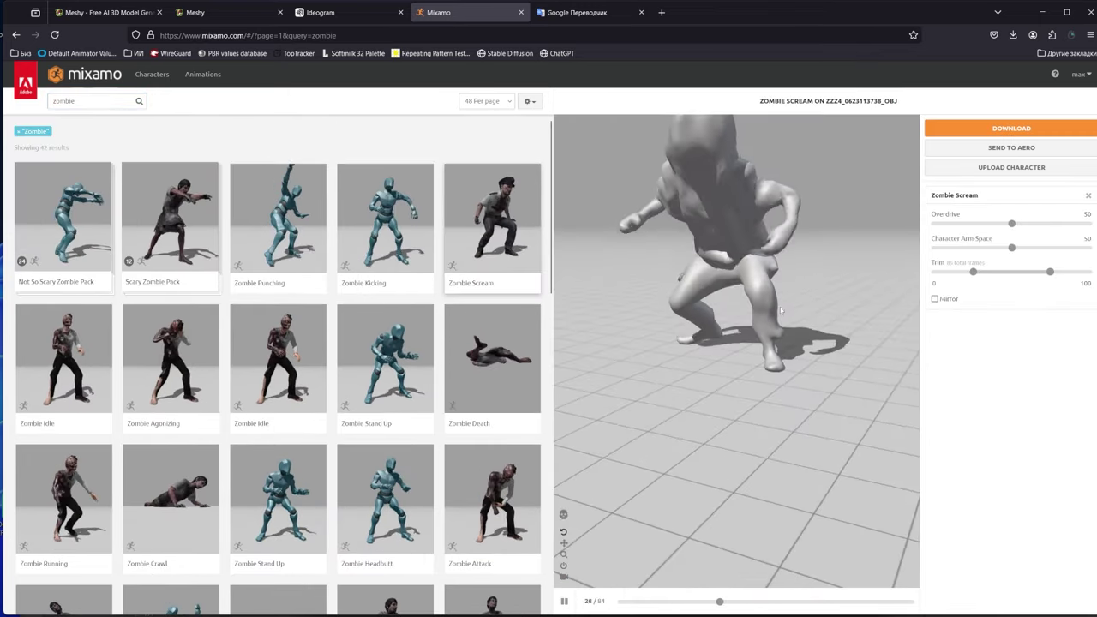
- Download the character with the Zombie Scream animation
mouse_move(780, 311)
left_mouse_down()
mouse_move(884, 314)
mouse_move(672, 282)
left_mouse_up()
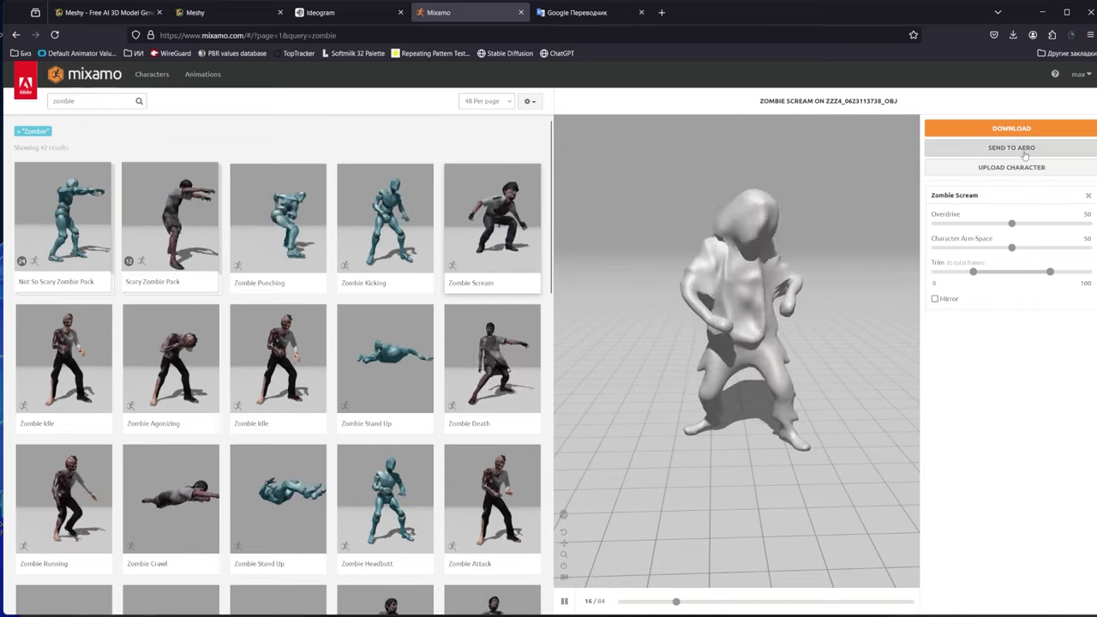
left_click(986, 131)
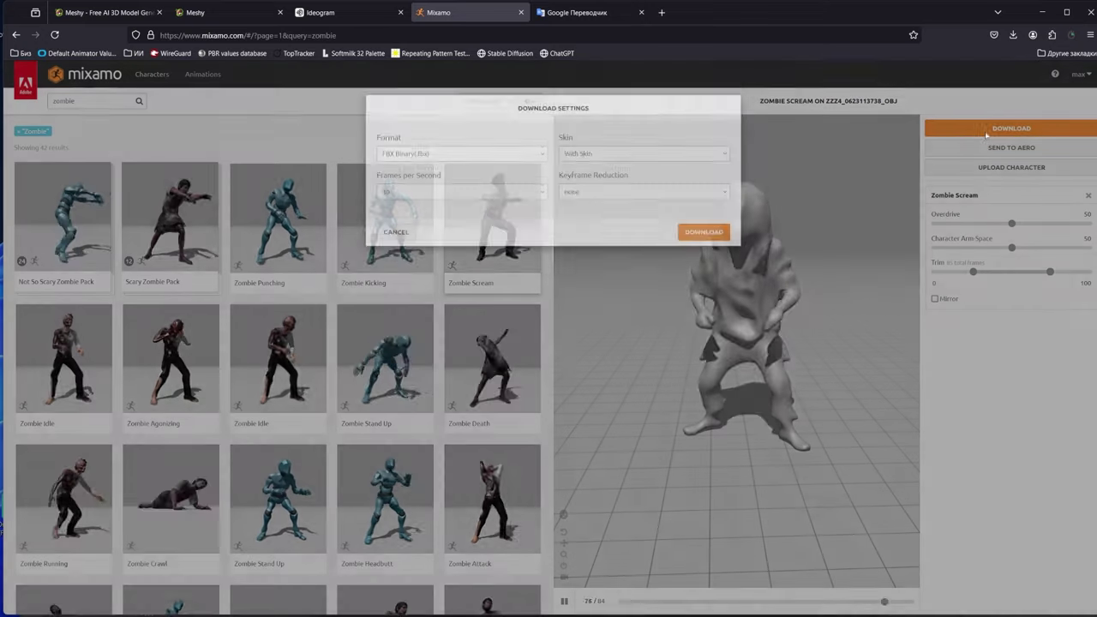
left_click(704, 231)
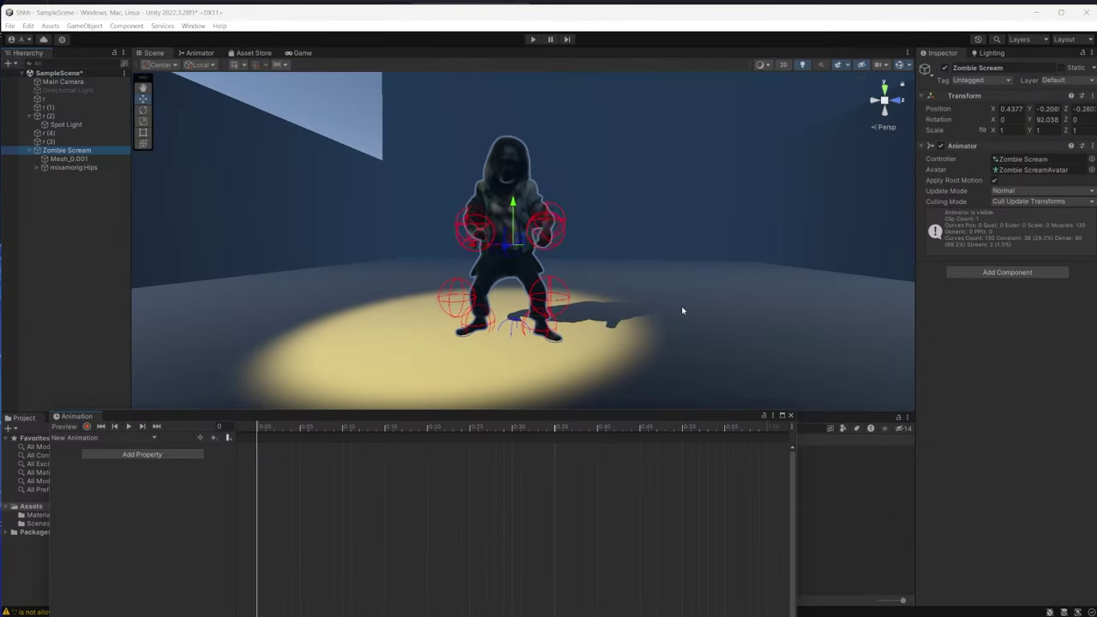
- Select the r (3) box and orbit the scene to see the zombies side-on
left_click(86, 142)
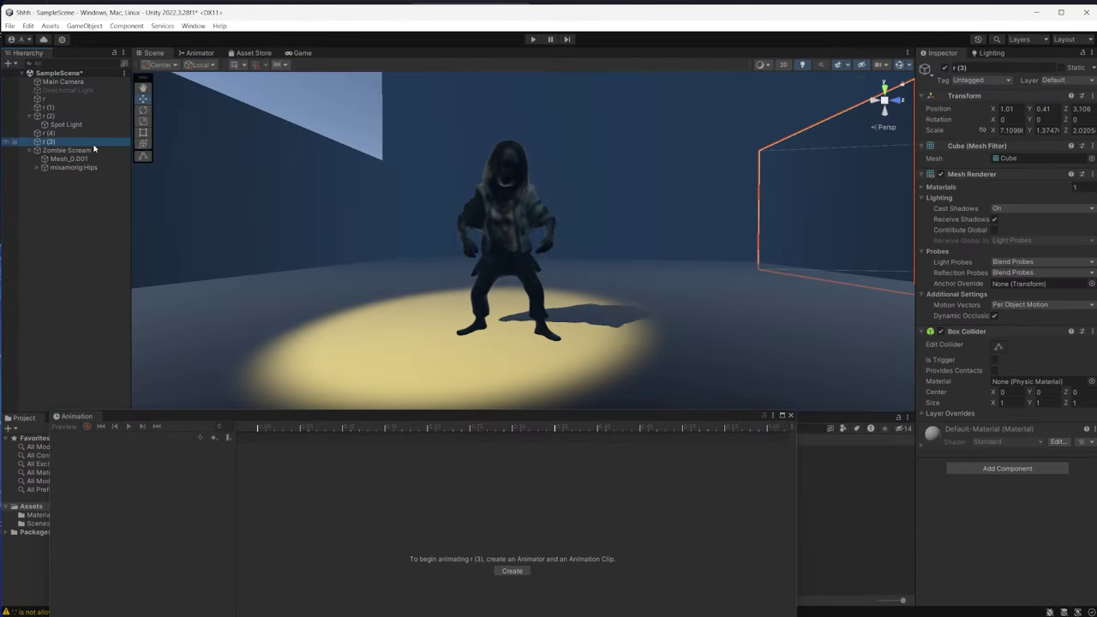
scroll(703, 283, "up", 3)
scroll(703, 283, "down", 2)
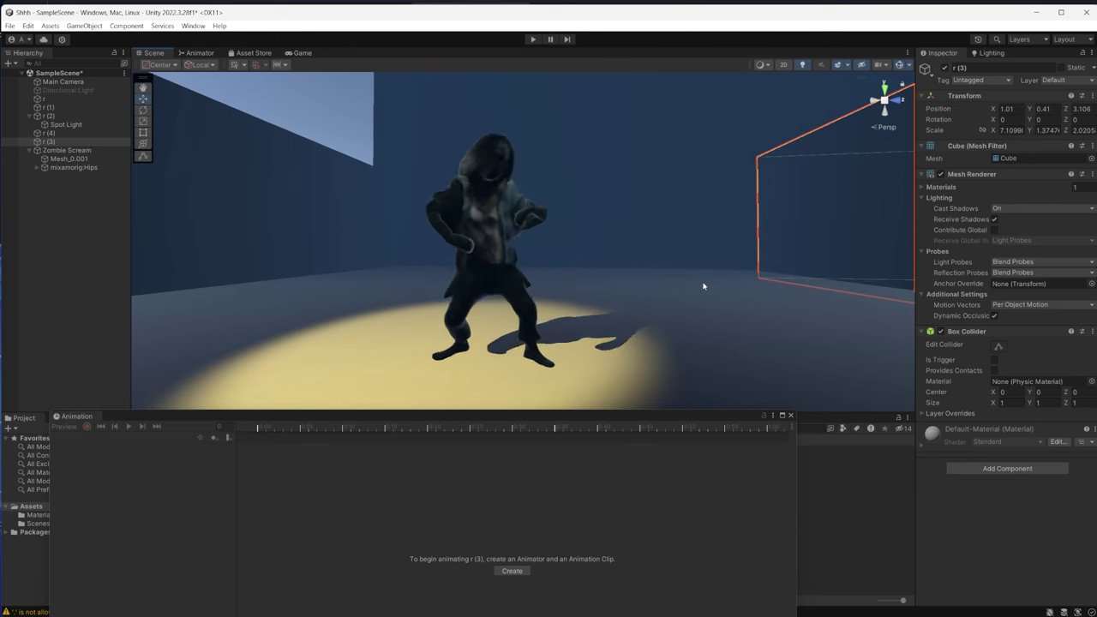
mouse_move(619, 263)
left_mouse_down()
mouse_move(718, 264)
mouse_move(623, 260)
mouse_move(632, 263)
left_mouse_up()
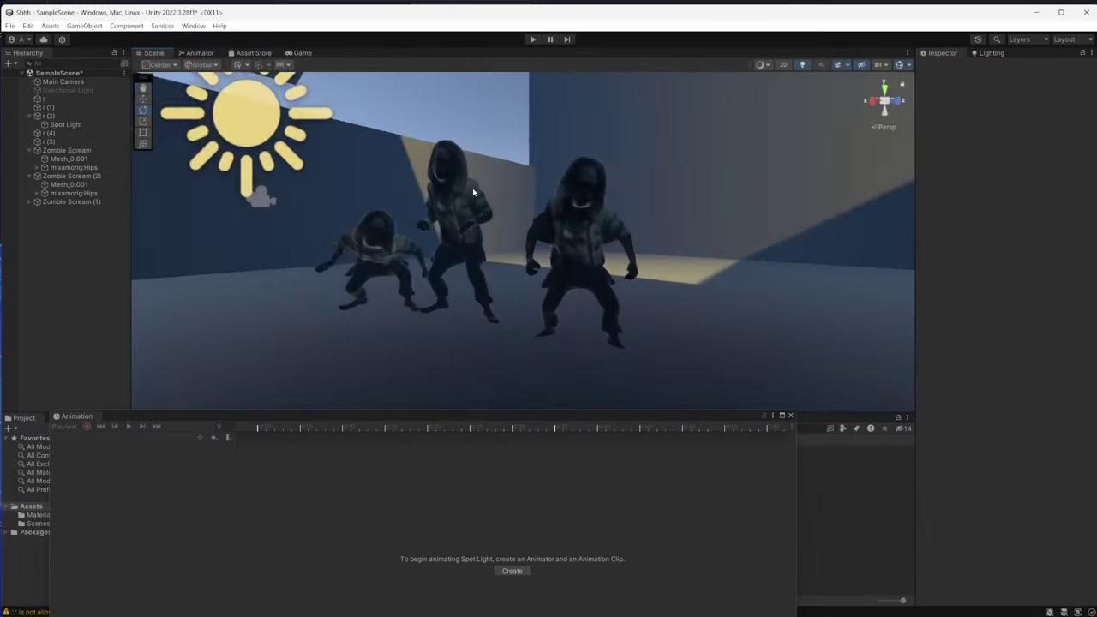
- Fly the camera toward and away from the three zombies, reframe them, then switch to the browser
key("w")
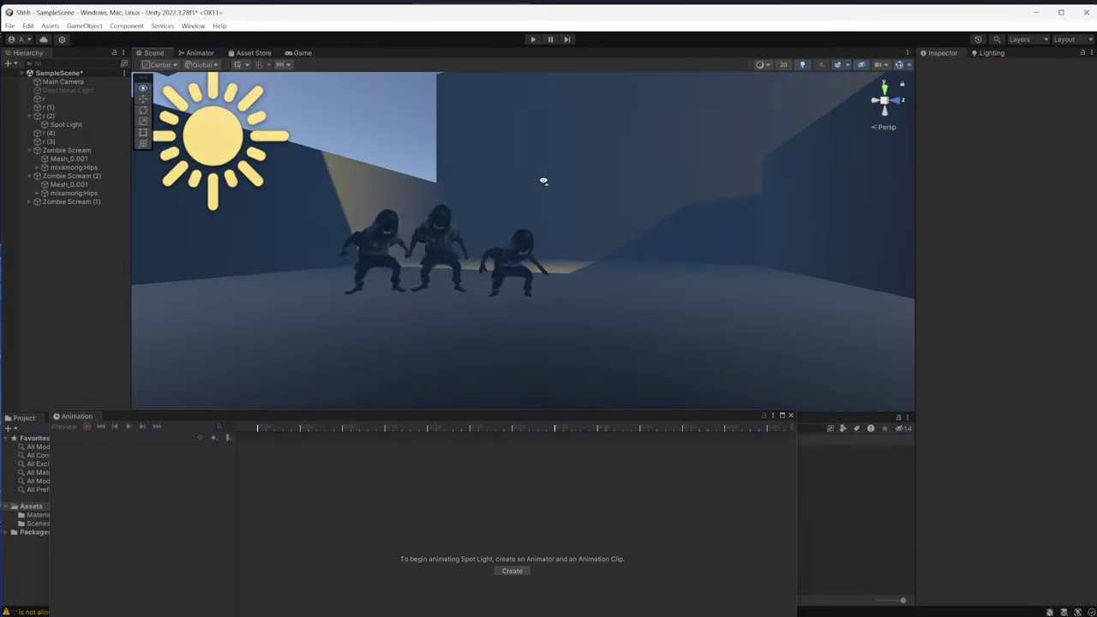
key("s")
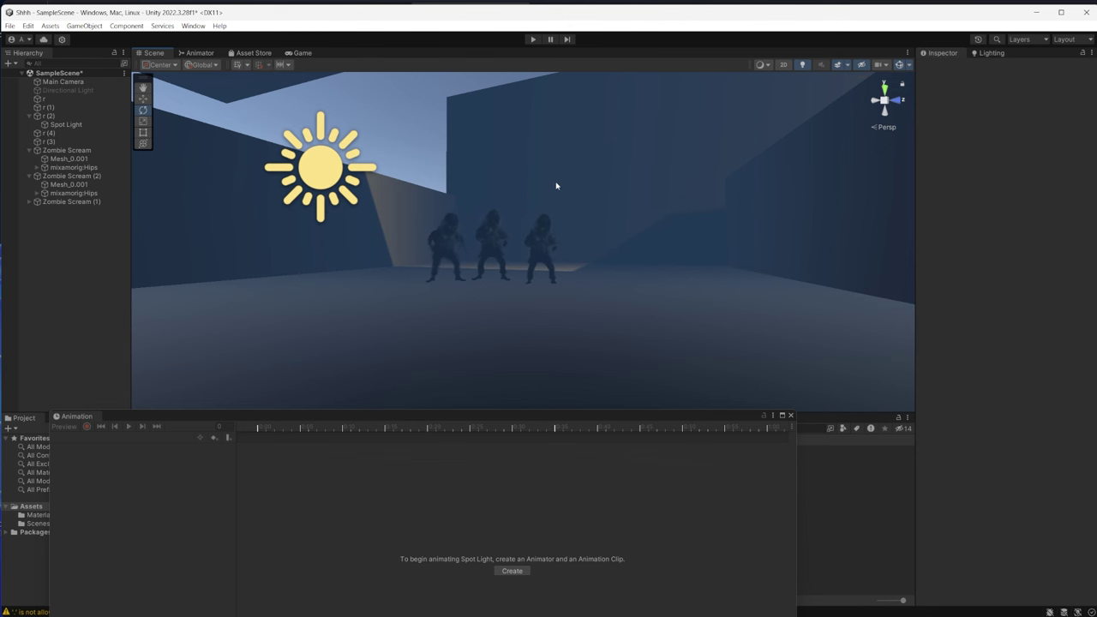
key("Up")
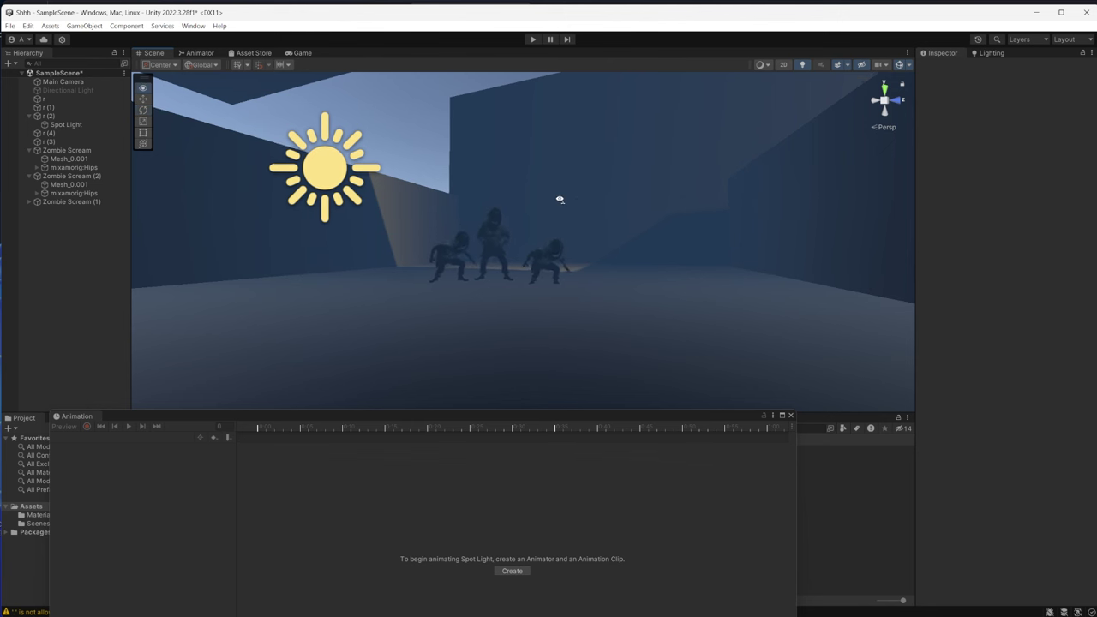
left_click_drag(545, 227, 511, 217)
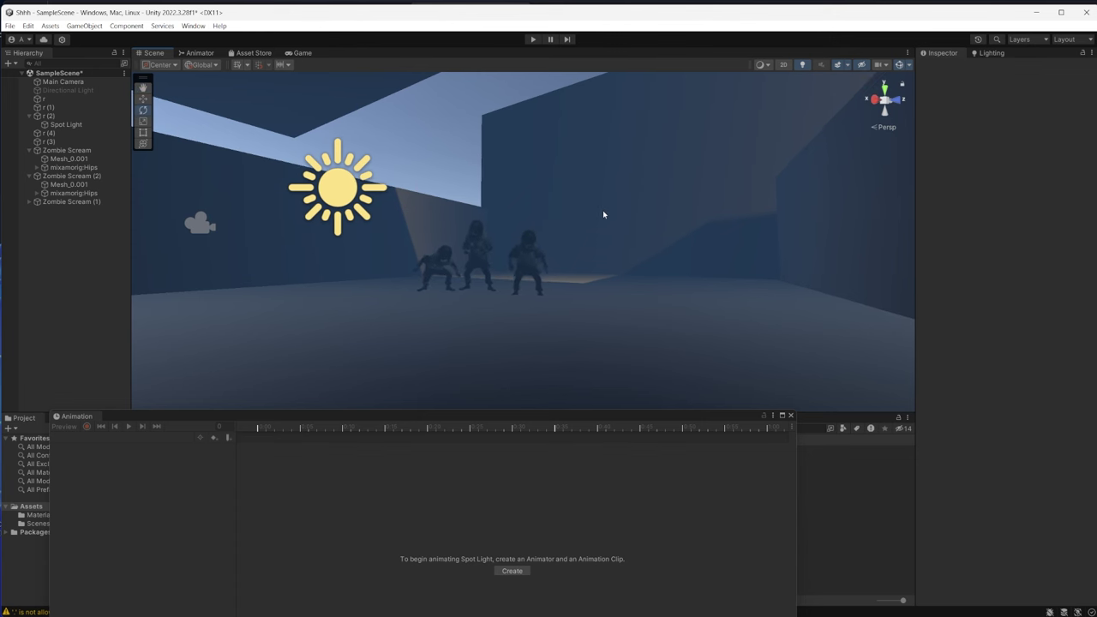
mouse_move(620, 220)
left_mouse_down()
mouse_move(605, 232)
mouse_move(490, 232)
mouse_move(692, 238)
left_mouse_up()
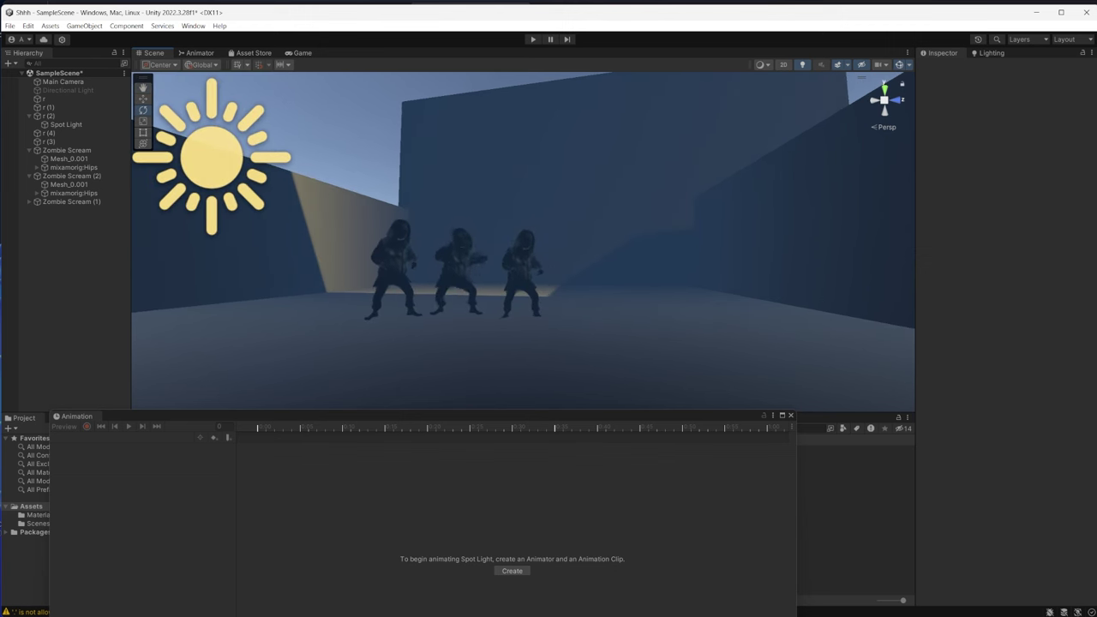
key("alt+Tab")
key("alt+Tab")
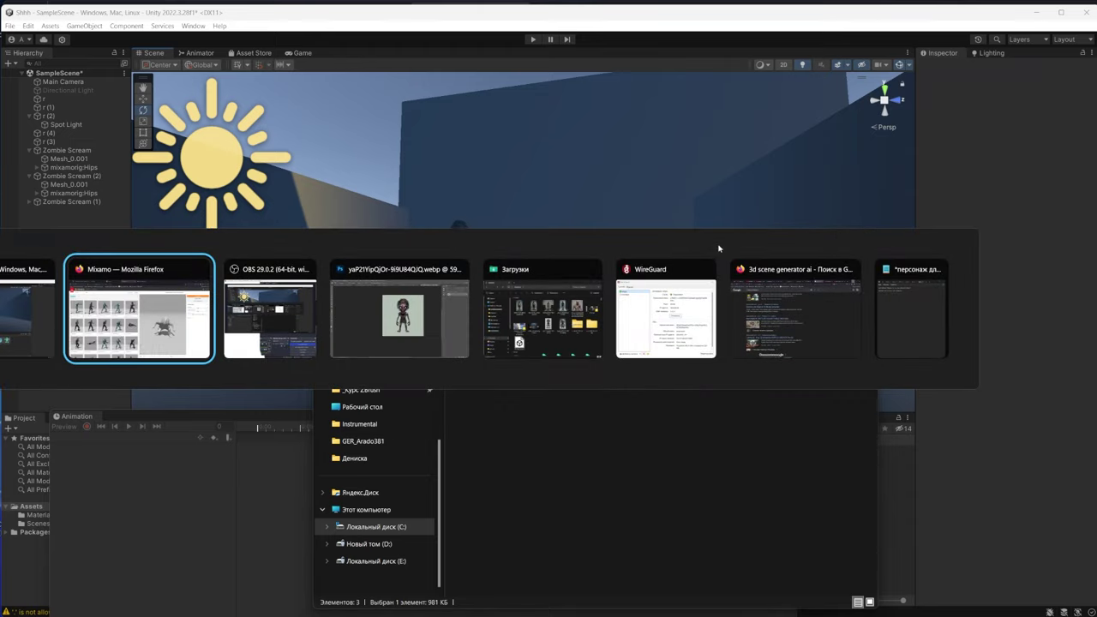
- Open the ZZZ5 zombie generation, orbit it to a three-quarter view, then return to Discover
left_click(233, 14)
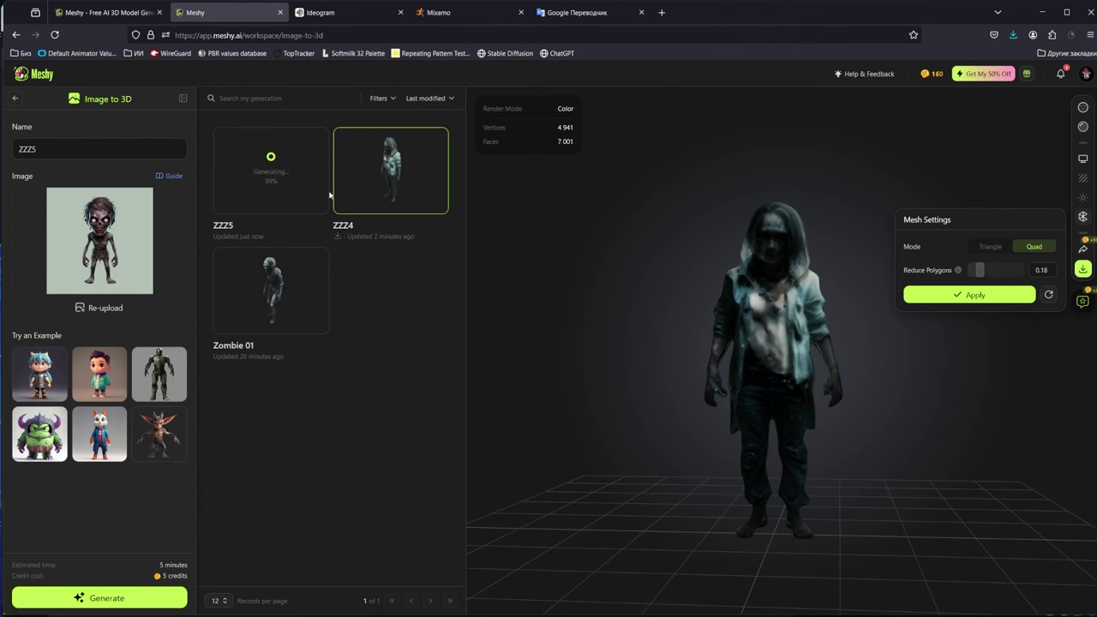
left_click(297, 173)
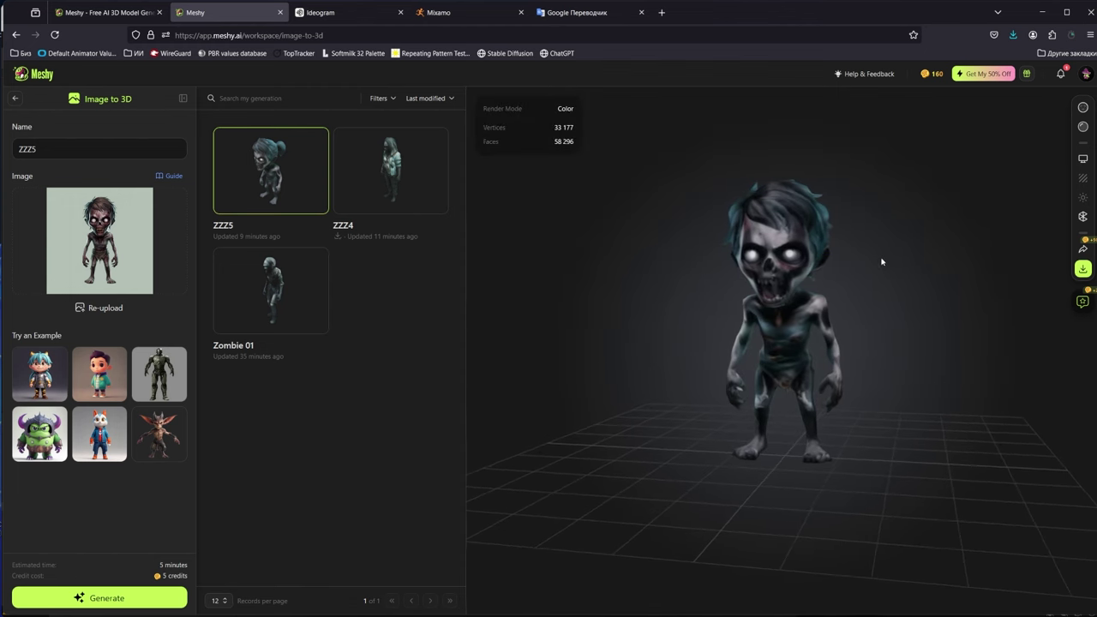
mouse_move(844, 263)
left_mouse_down()
mouse_move(997, 258)
mouse_move(483, 260)
mouse_move(638, 261)
left_mouse_up()
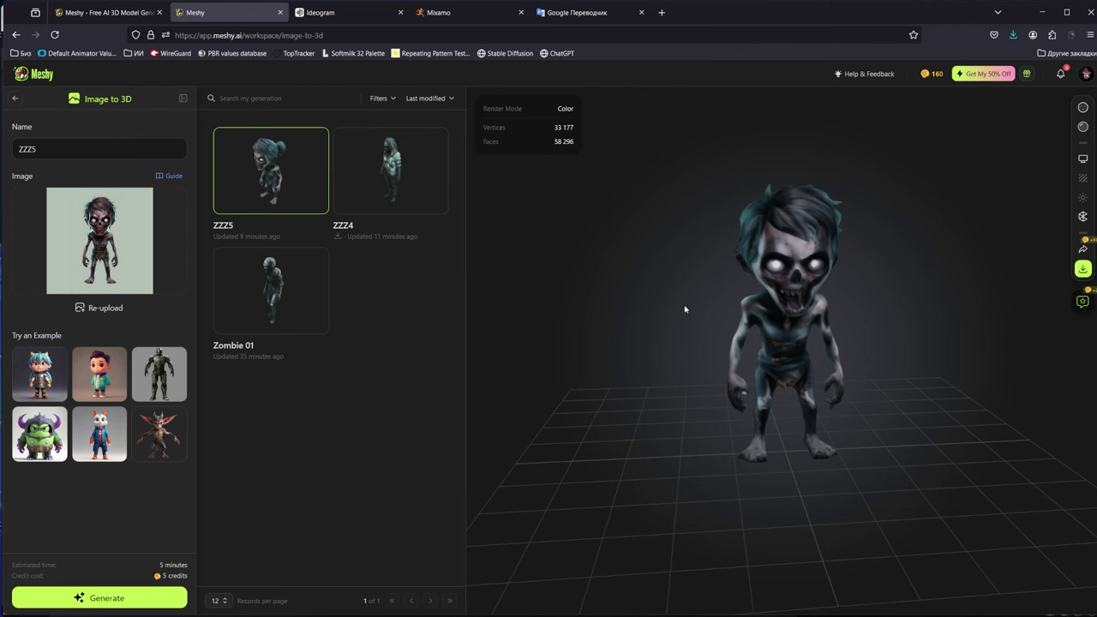
left_click(15, 98)
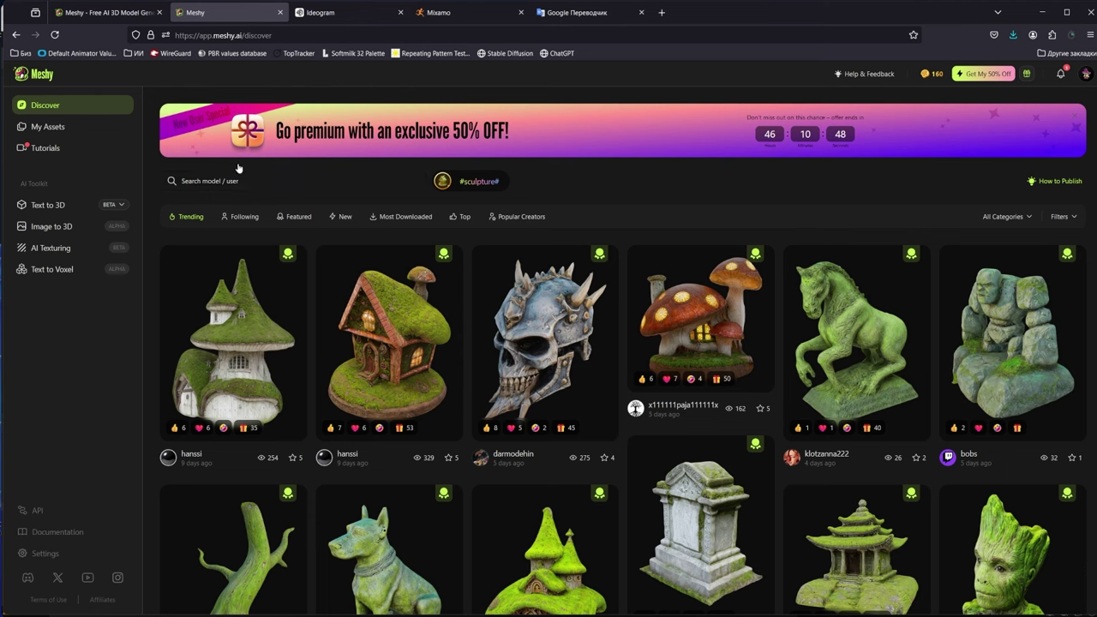
- In Text to 3D, generate from the prompt 'zombie scary character for horror game, t-pose'
left_click(64, 205)
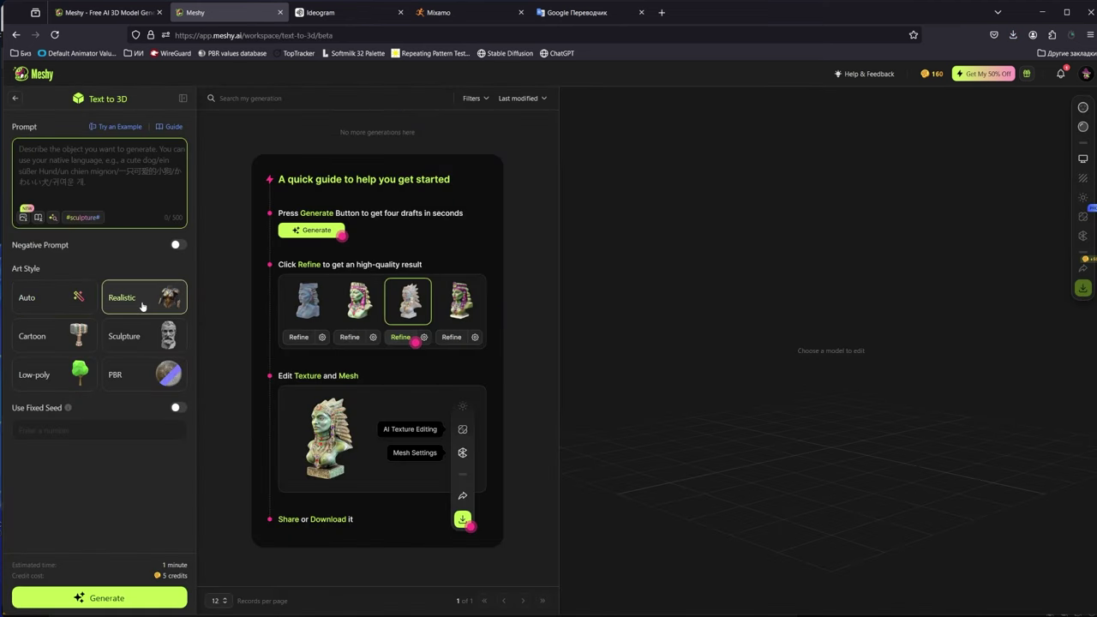
type("zombie scary character for horror game, t-pose")
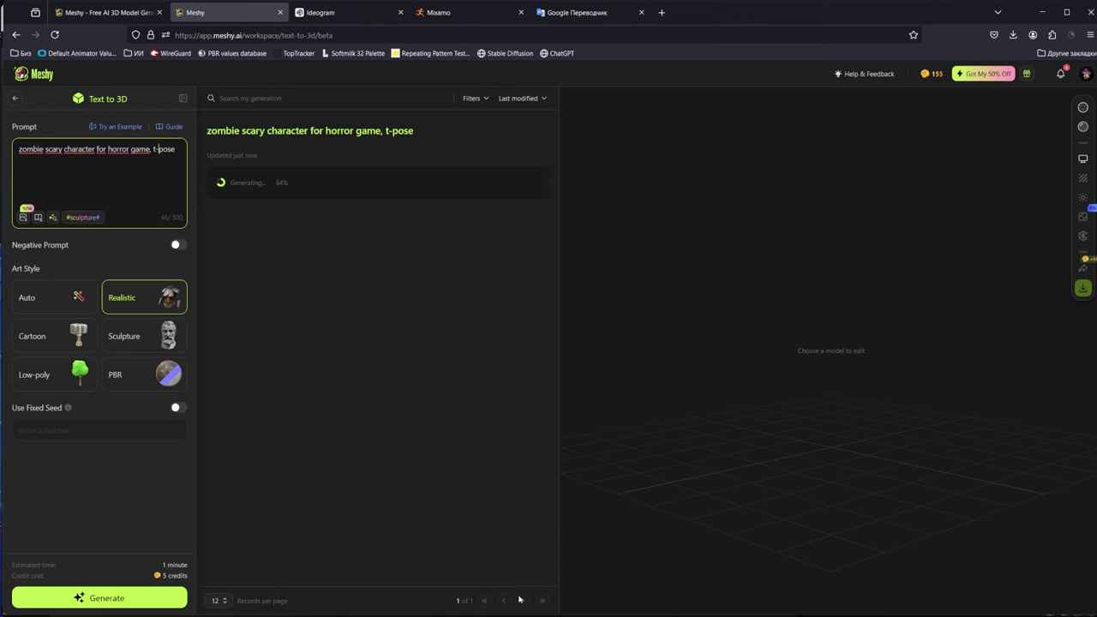
mouse_move(441, 605)
left_click(446, 549)
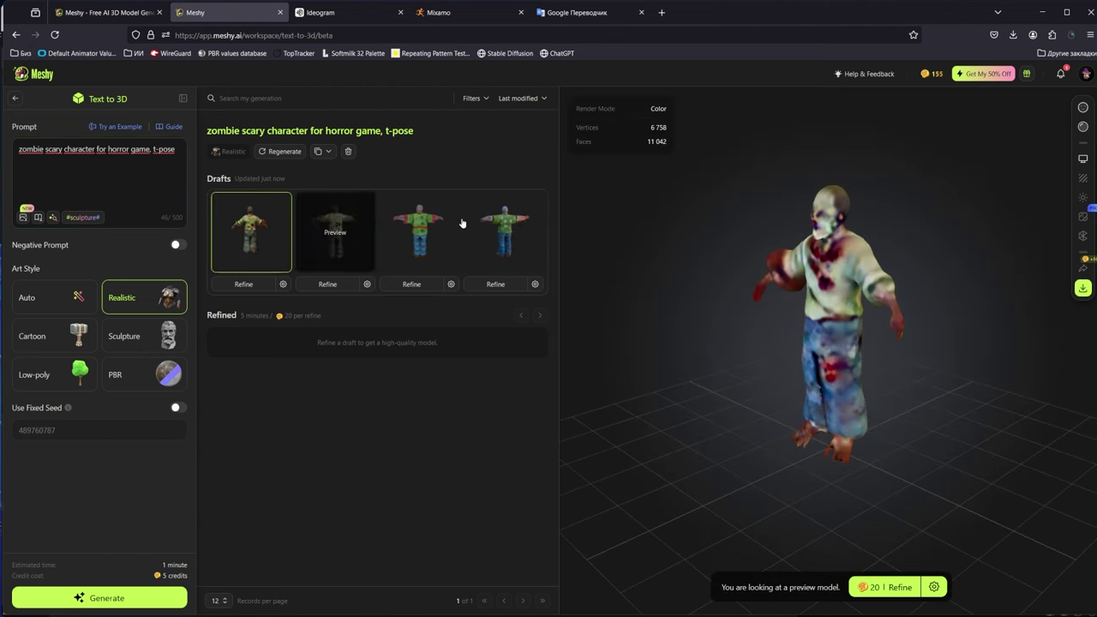
- Load the second zombie draft and turn it to face the camera
left_click_drag(787, 343, 808, 246)
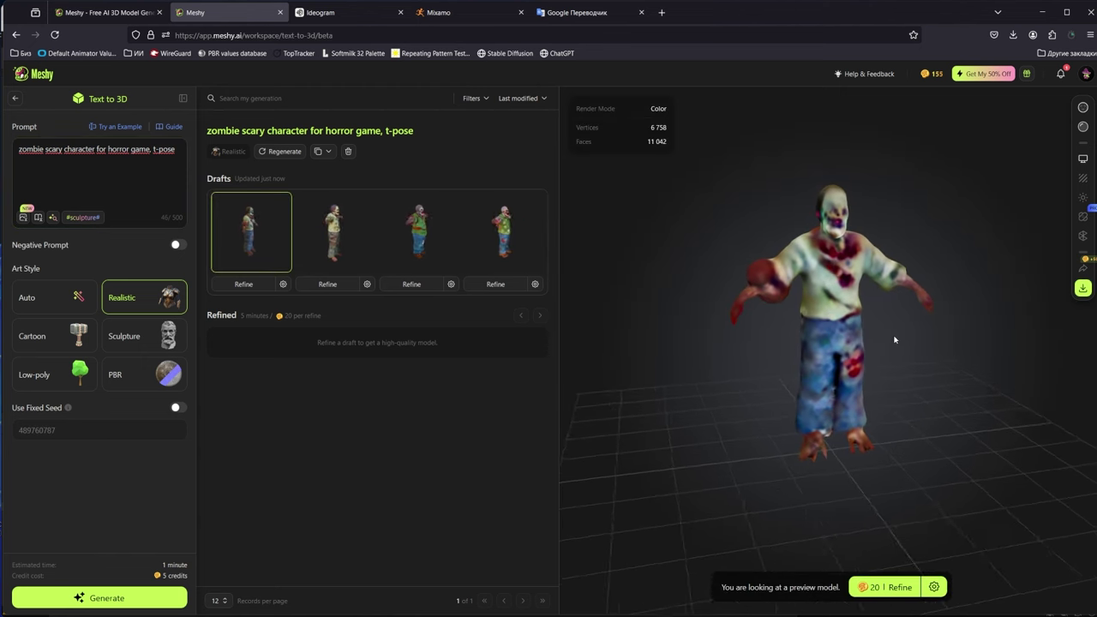
left_click(356, 221)
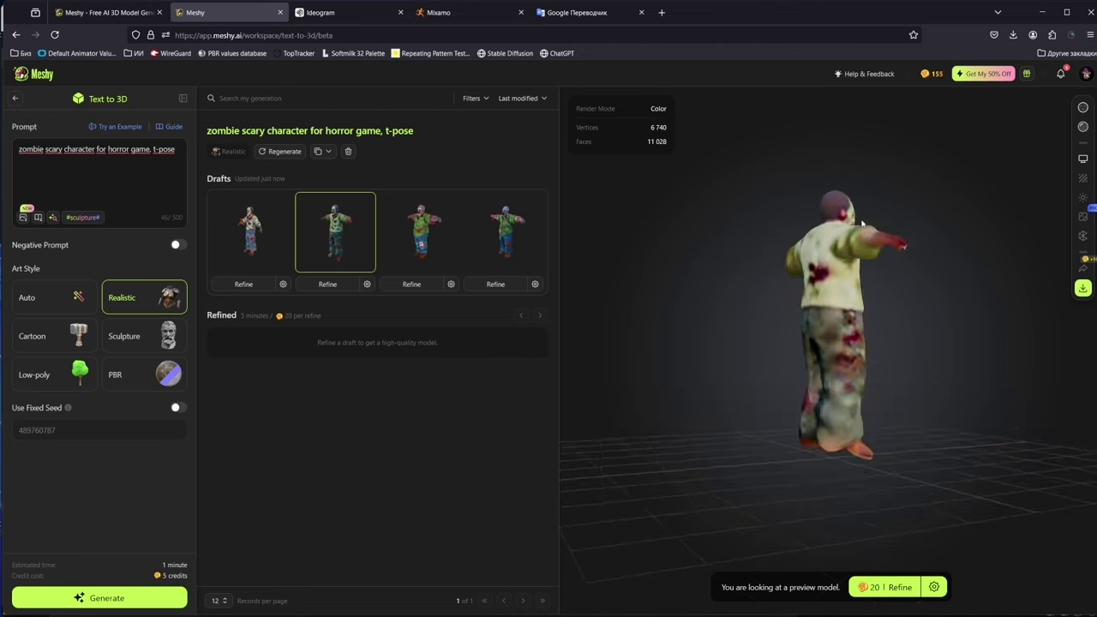
left_click_drag(701, 247, 771, 361)
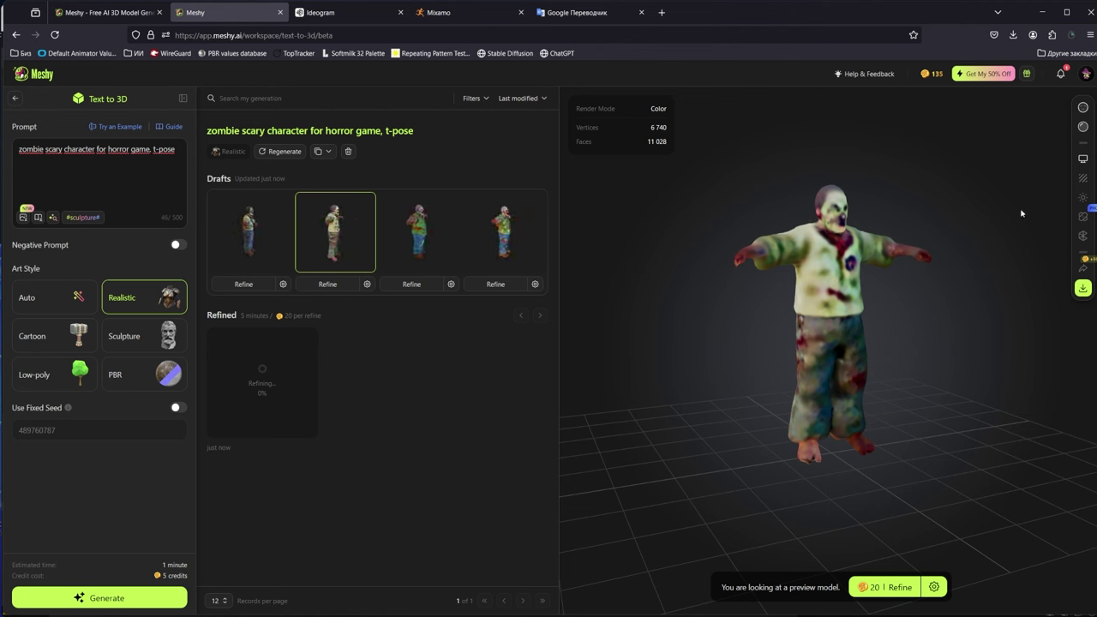
- Orbit and zoom the refined zombie to view its front, rear three-quarter and side profiles
scroll(580, 276, "up", 2)
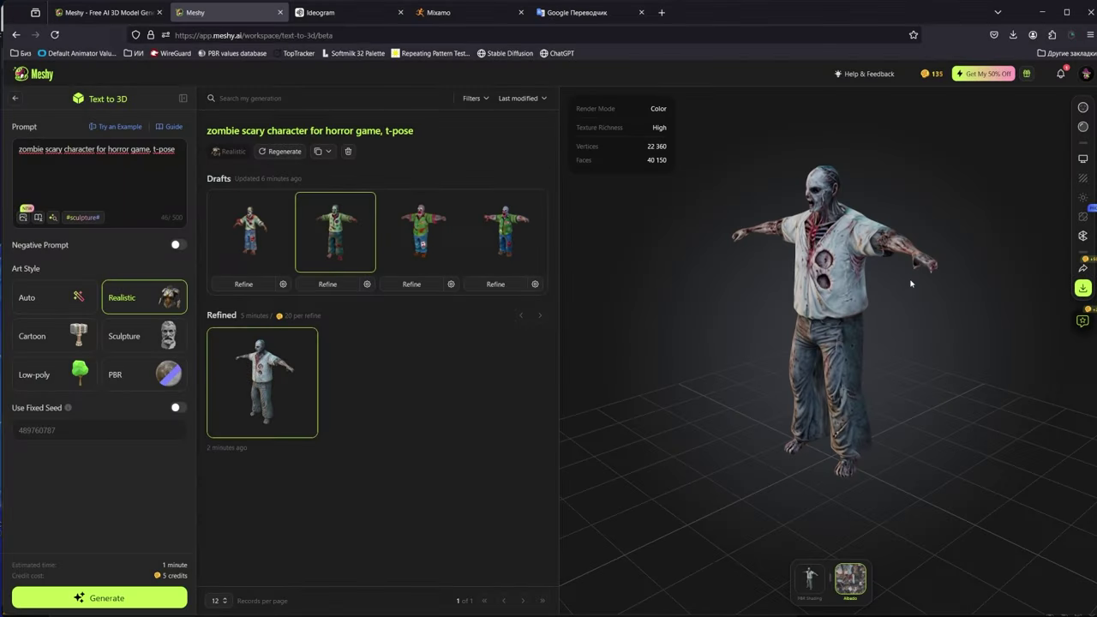
mouse_move(911, 284)
left_mouse_down()
mouse_move(970, 355)
mouse_move(952, 345)
left_mouse_up()
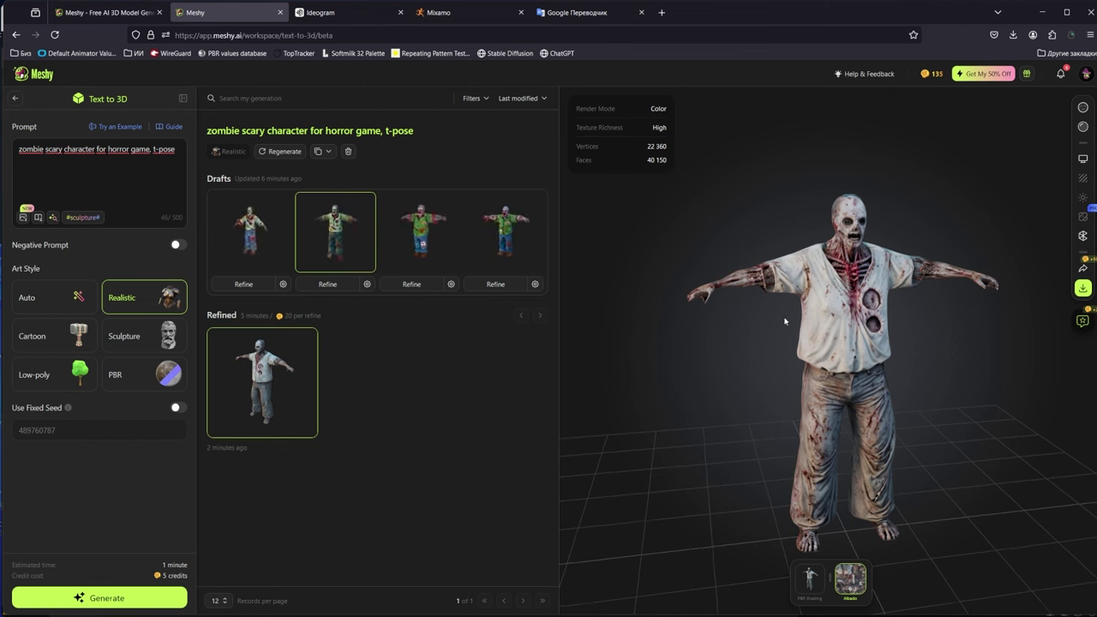
left_click_drag(784, 321, 890, 324)
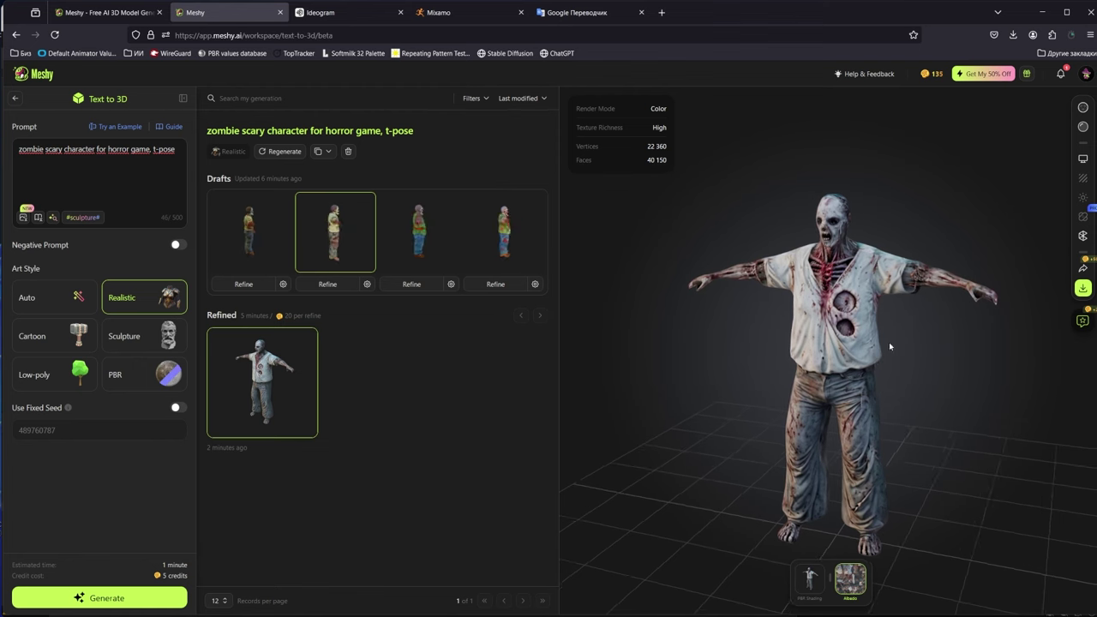
scroll(891, 341, "up", 1)
scroll(898, 325, "up", 1)
scroll(915, 340, "down", 2)
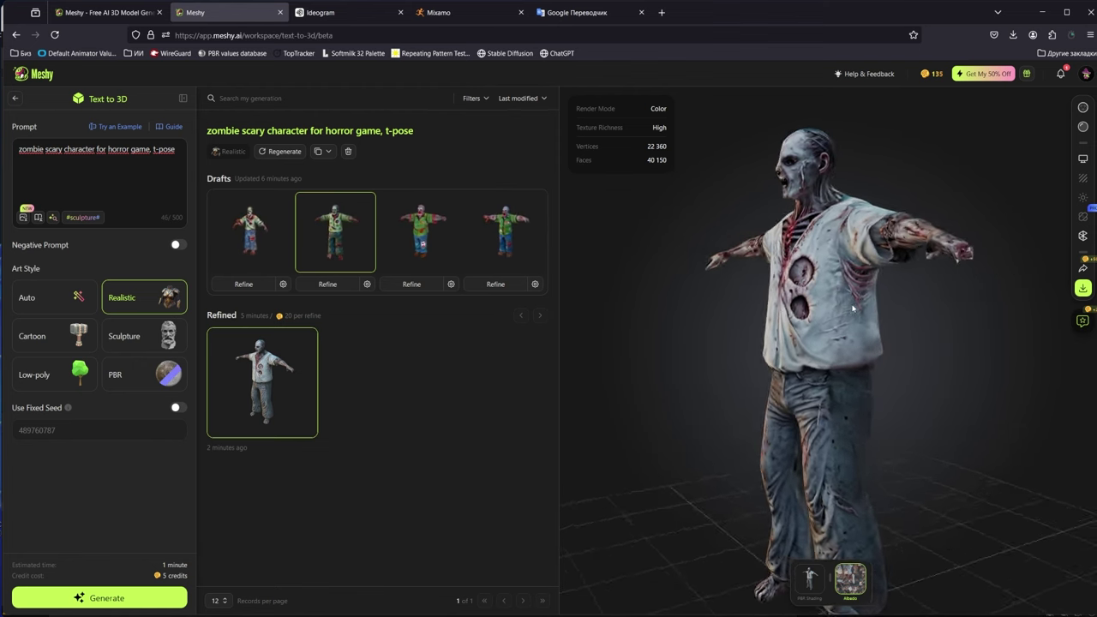
mouse_move(908, 343)
left_mouse_down()
mouse_move(817, 377)
mouse_move(941, 393)
left_mouse_up()
scroll(806, 377, "down", 2)
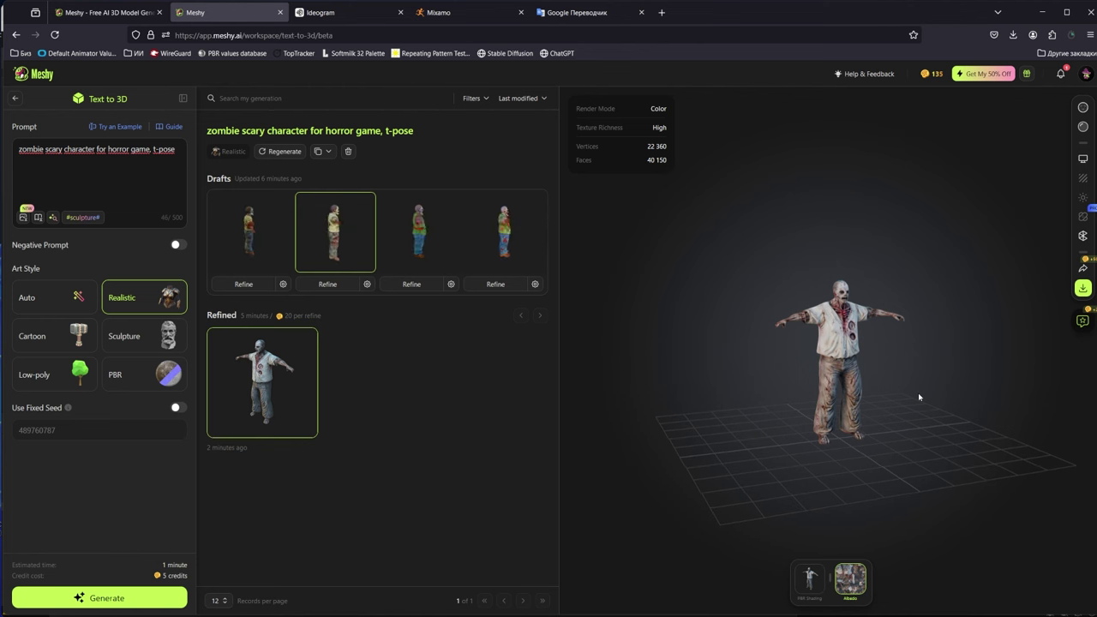
mouse_move(970, 356)
left_mouse_down()
mouse_move(962, 340)
mouse_move(979, 271)
left_mouse_up()
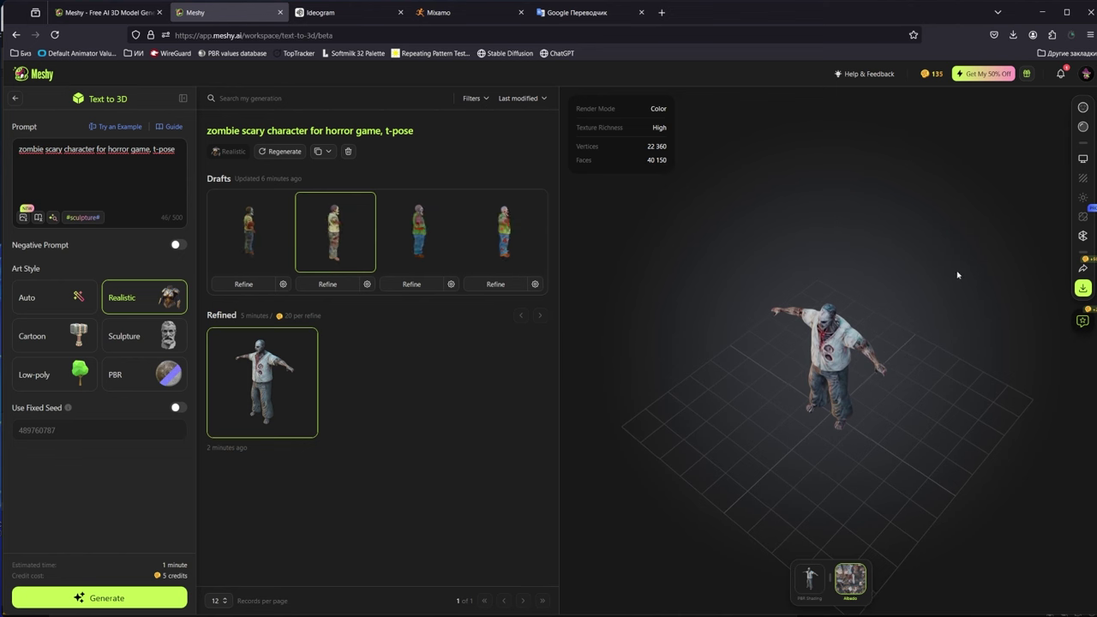
scroll(906, 340, "up", 5)
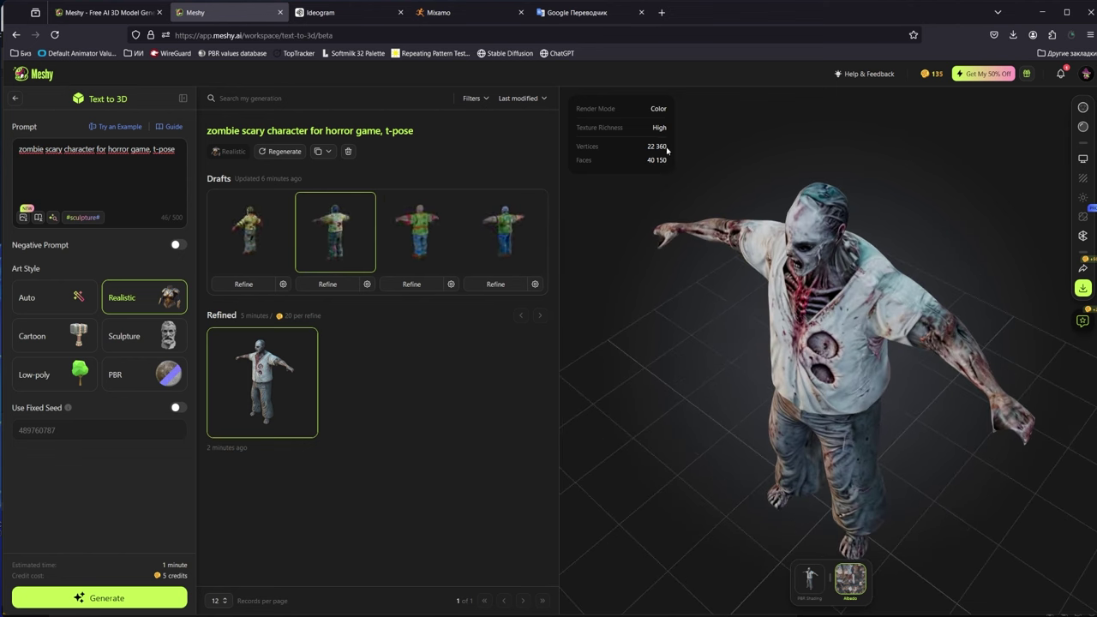
- Remesh the refined zombie with fewer polygons at 0.18 reduction and orbit to check it
left_click(1083, 236)
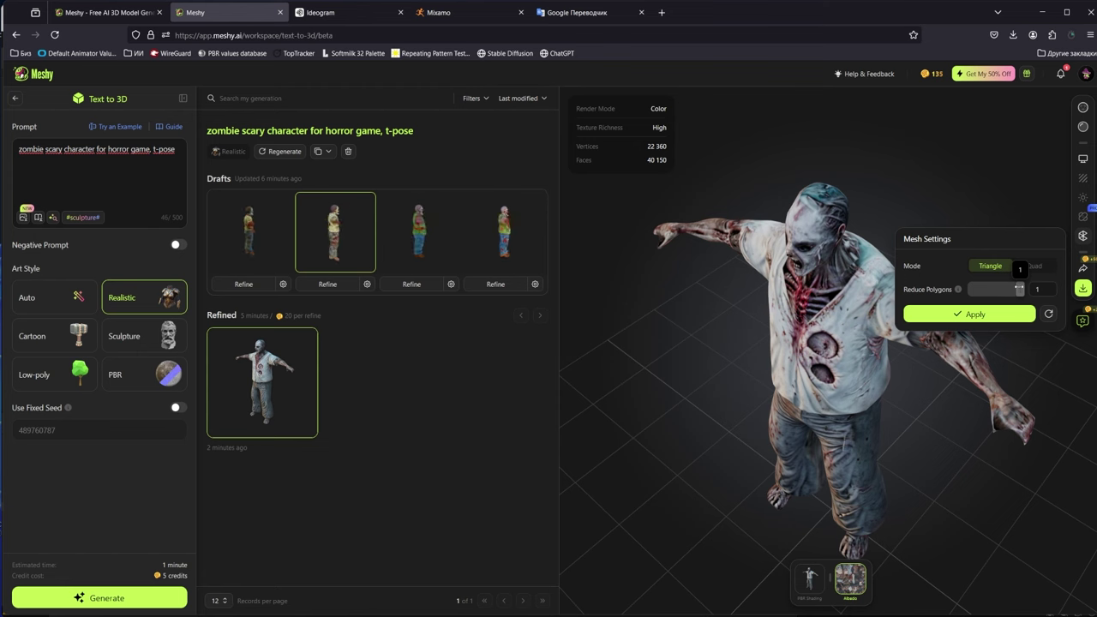
left_click(969, 314)
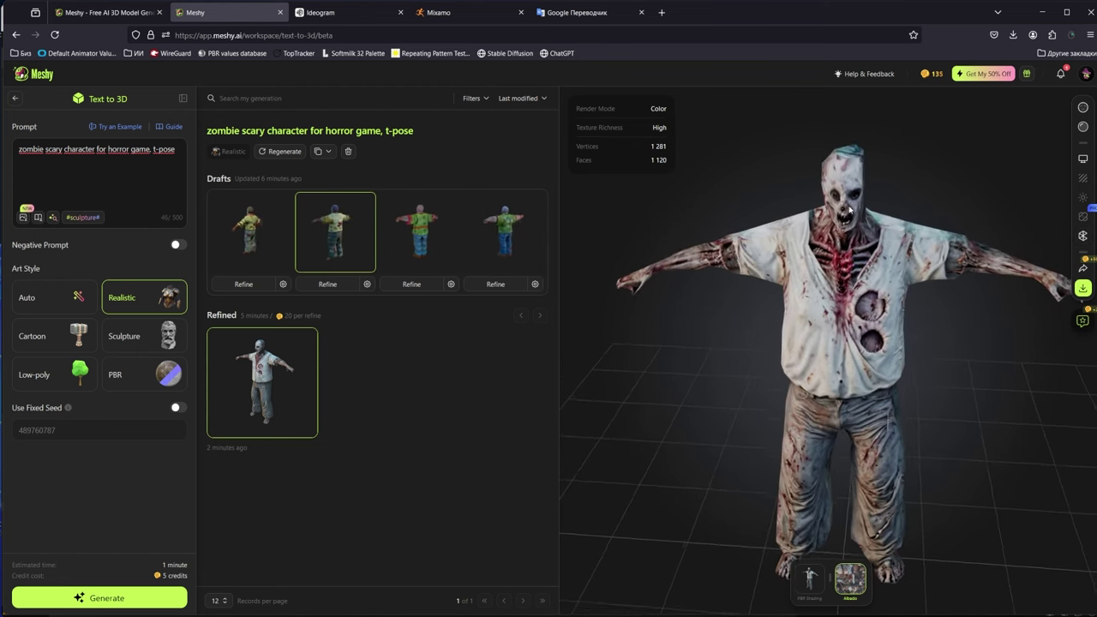
mouse_move(849, 210)
left_mouse_down()
mouse_move(909, 250)
mouse_move(846, 184)
mouse_move(684, 303)
mouse_move(809, 243)
mouse_move(787, 236)
left_mouse_up()
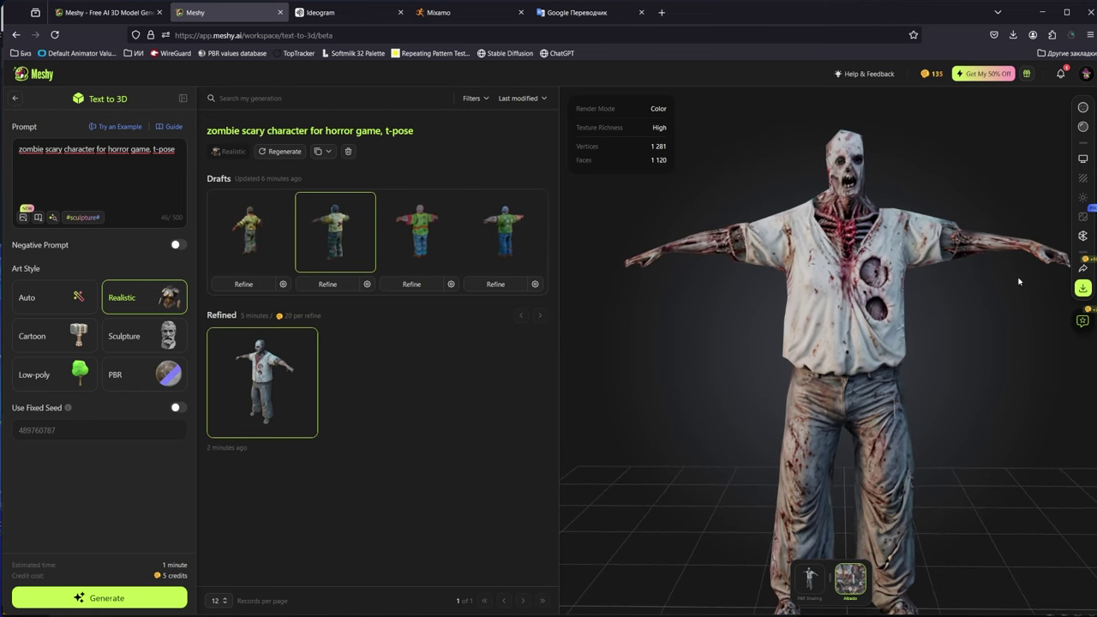
left_click(1082, 235)
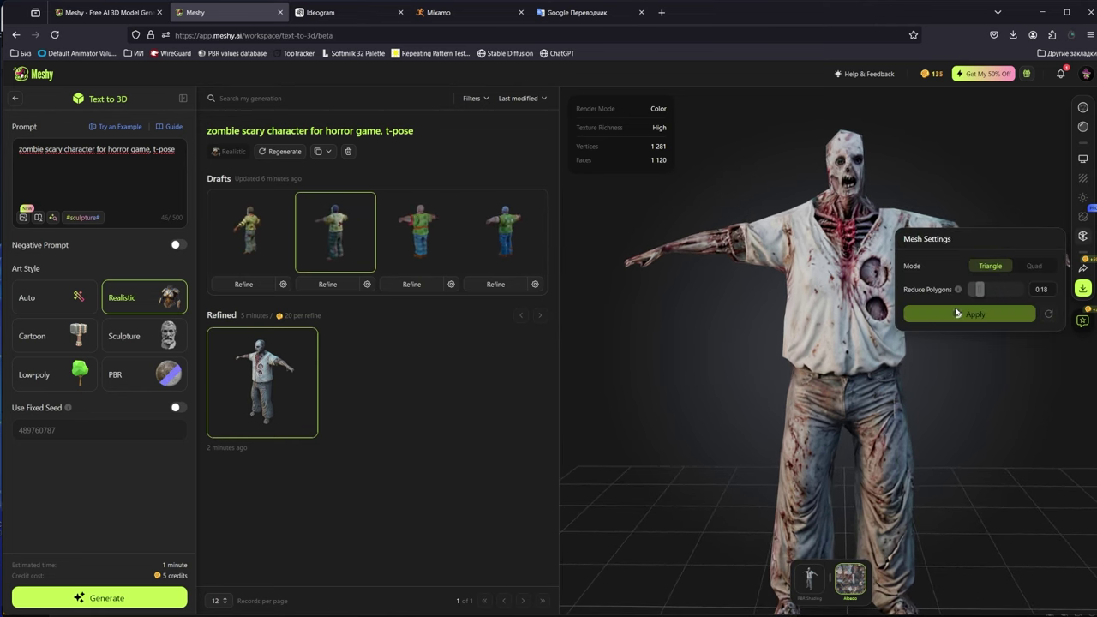
mouse_move(891, 295)
left_mouse_down()
mouse_move(846, 297)
mouse_move(793, 222)
left_mouse_up()
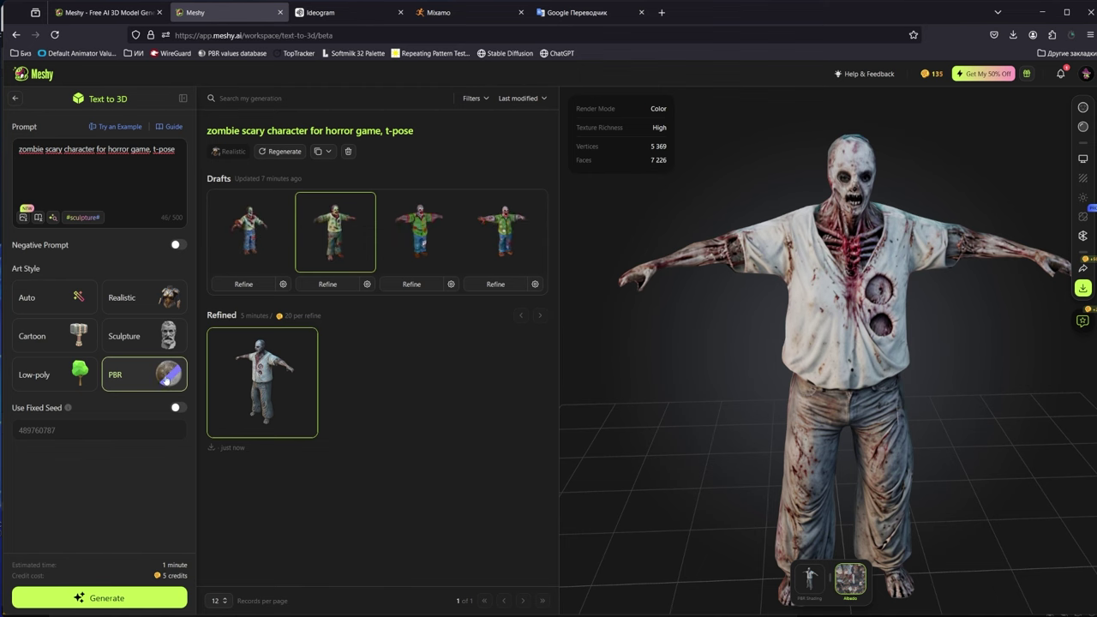
left_click_drag(652, 335, 753, 332)
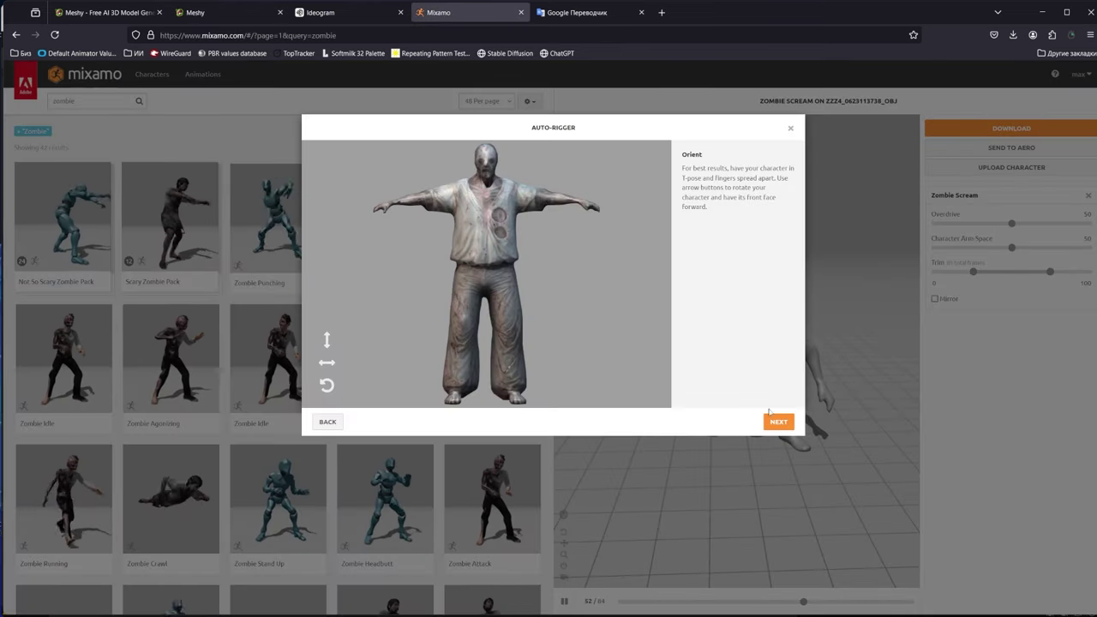
- Auto-rig the T-posed zombie, accept the rig, and download it with the Scary Zombie Pack
left_click(777, 422)
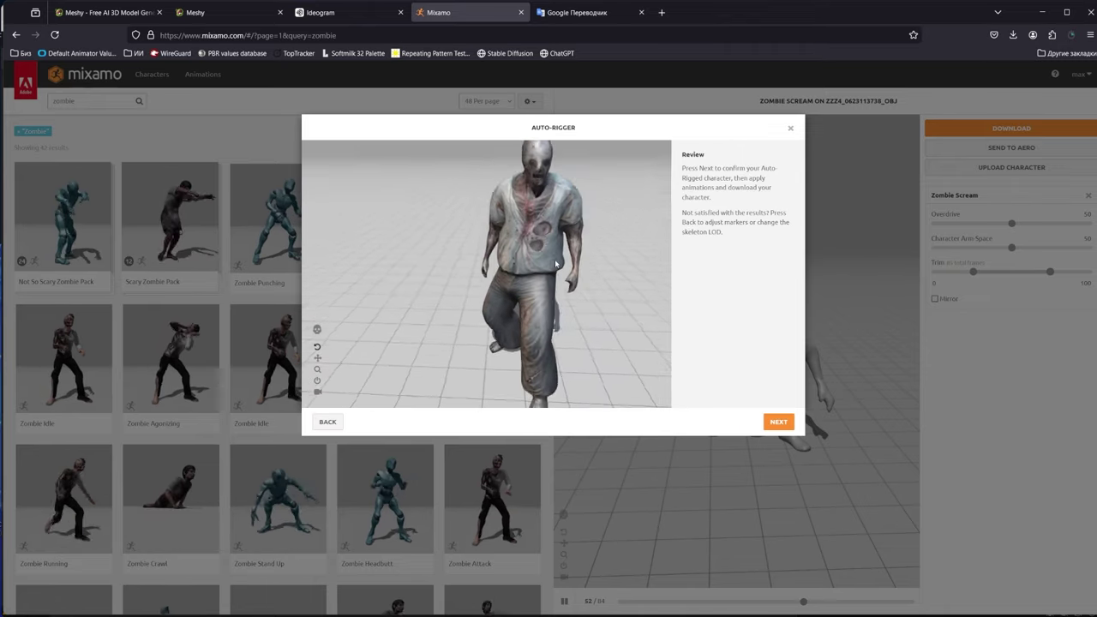
left_click(778, 422)
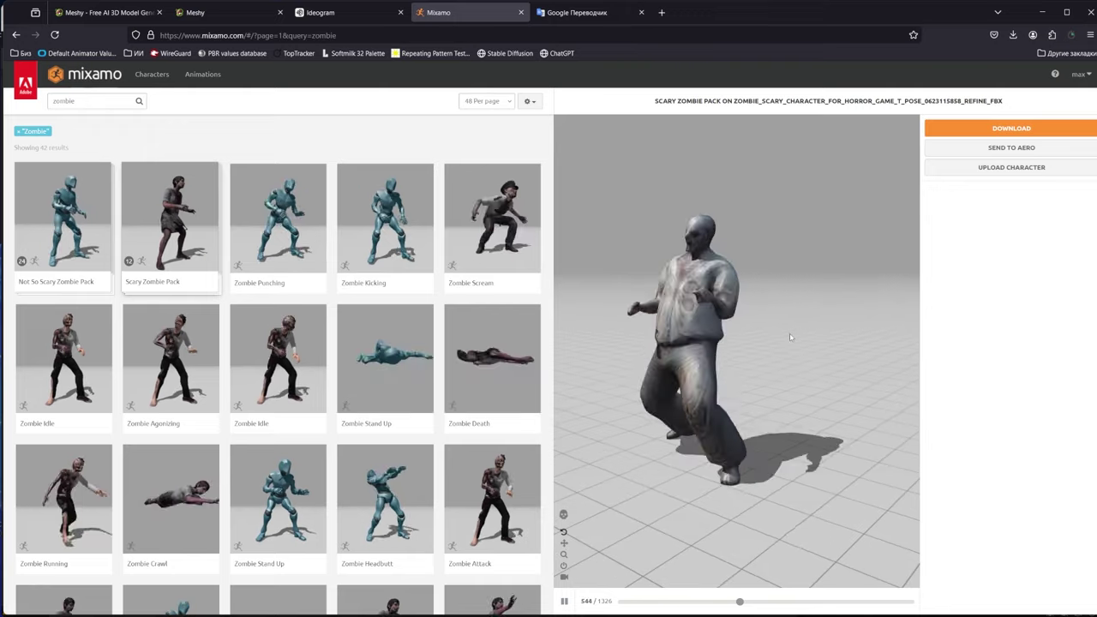
left_click(939, 125)
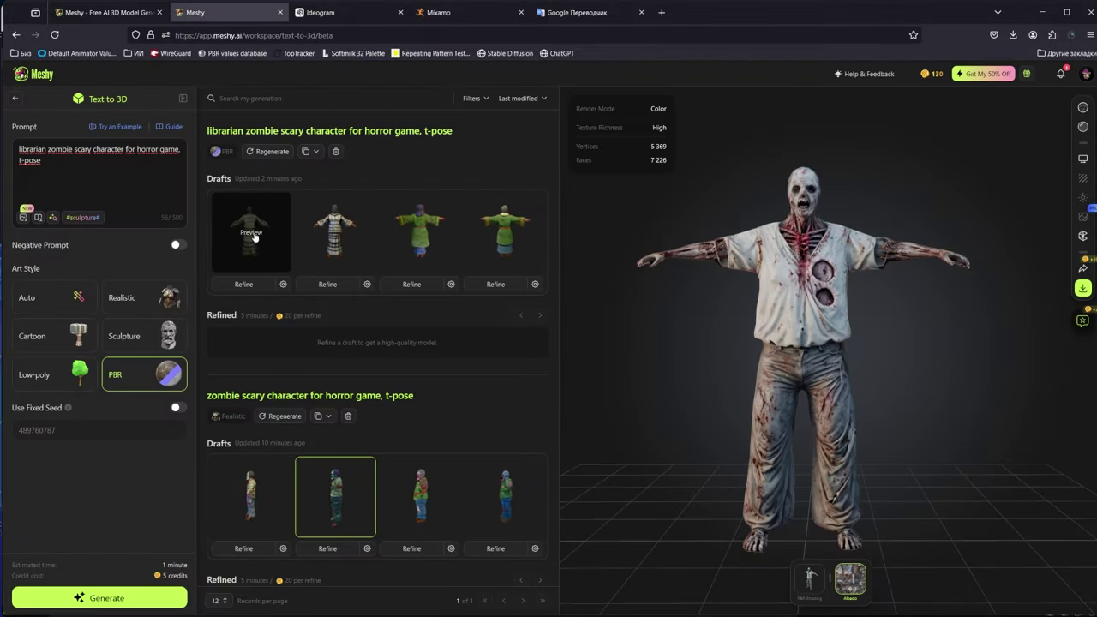
- Preview all four librarian zombie drafts, reselect the second one, and return to Mixamo
left_click(263, 218)
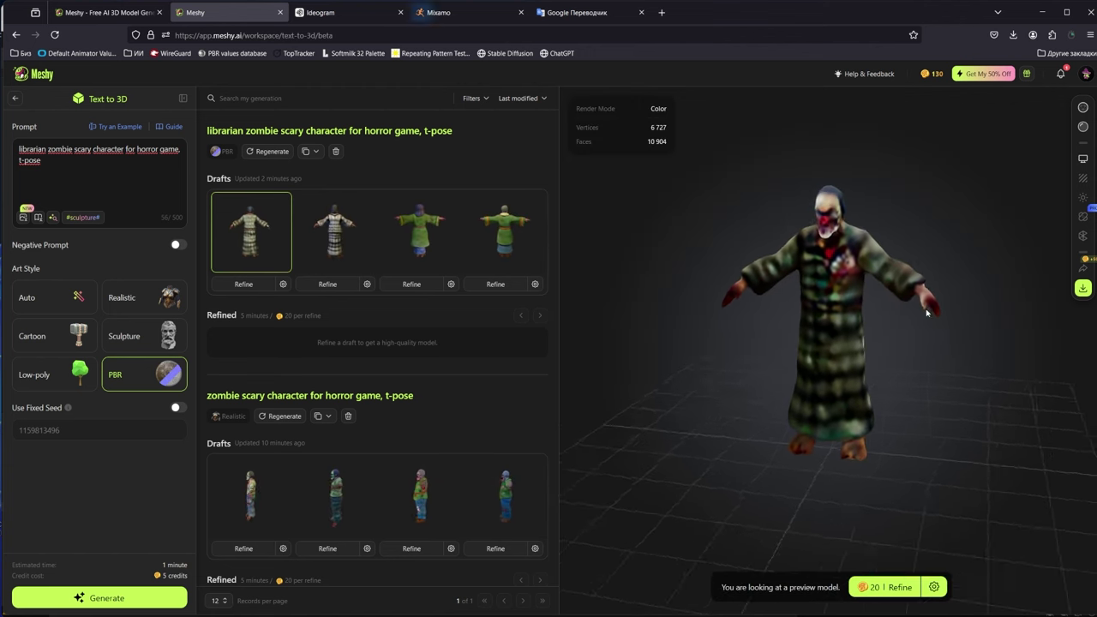
left_click(351, 228)
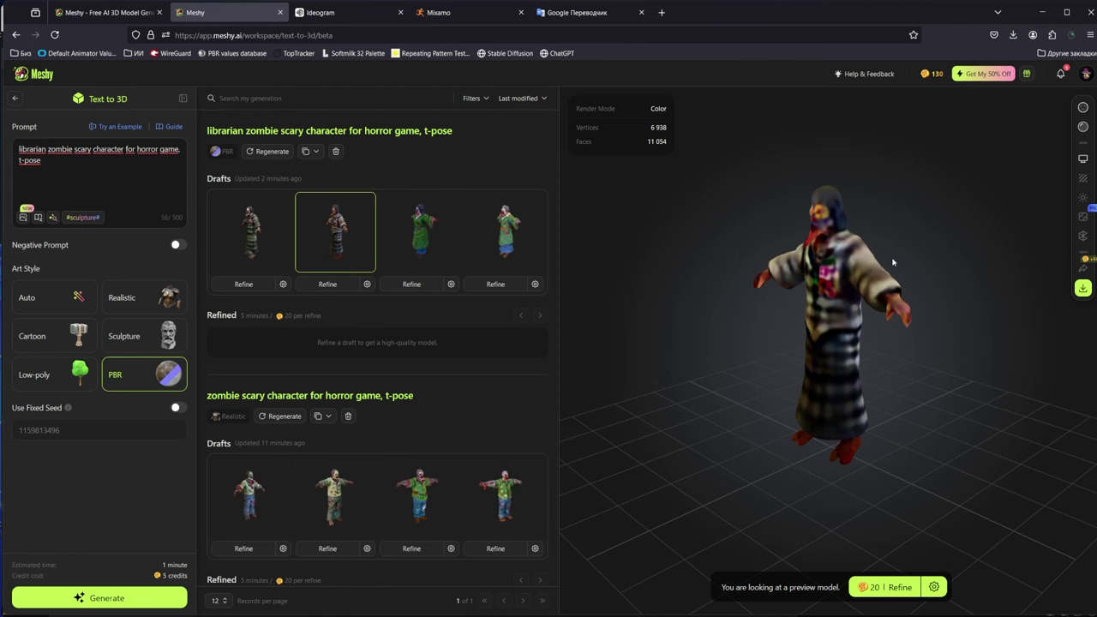
mouse_move(893, 262)
left_mouse_down()
mouse_move(1009, 260)
mouse_move(762, 251)
left_mouse_up()
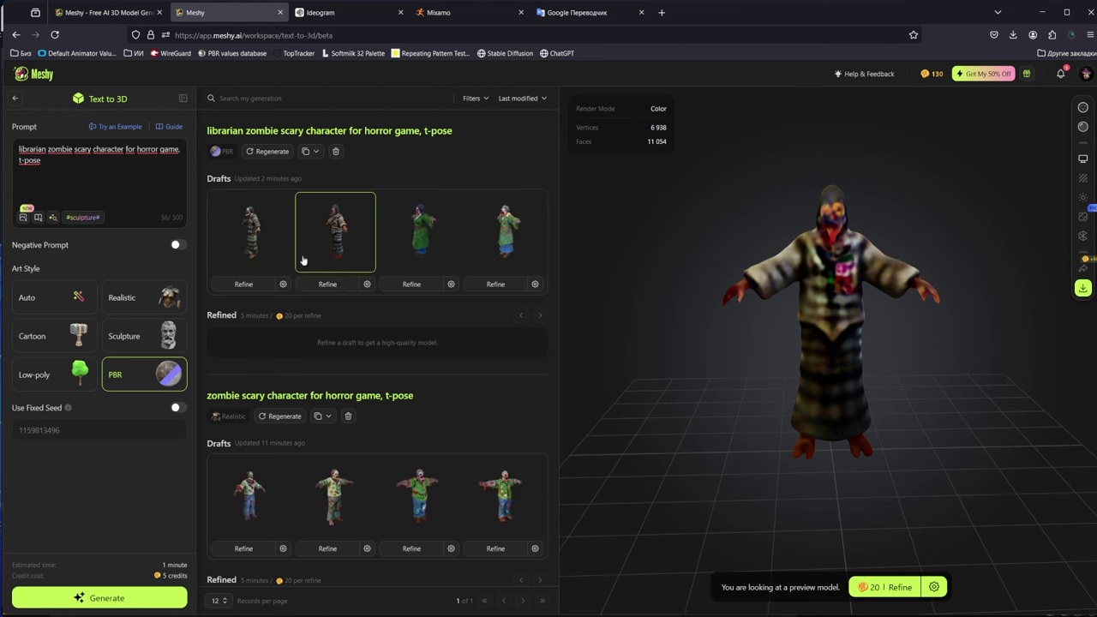
left_click(421, 221)
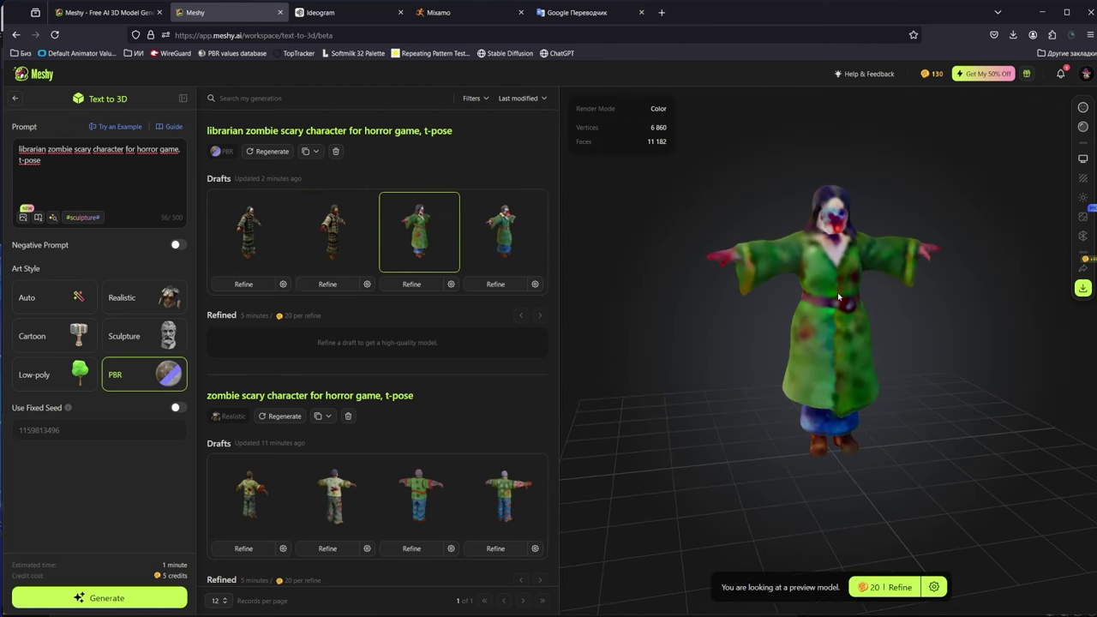
mouse_move(837, 293)
left_mouse_down()
mouse_move(939, 292)
mouse_move(587, 282)
left_mouse_up()
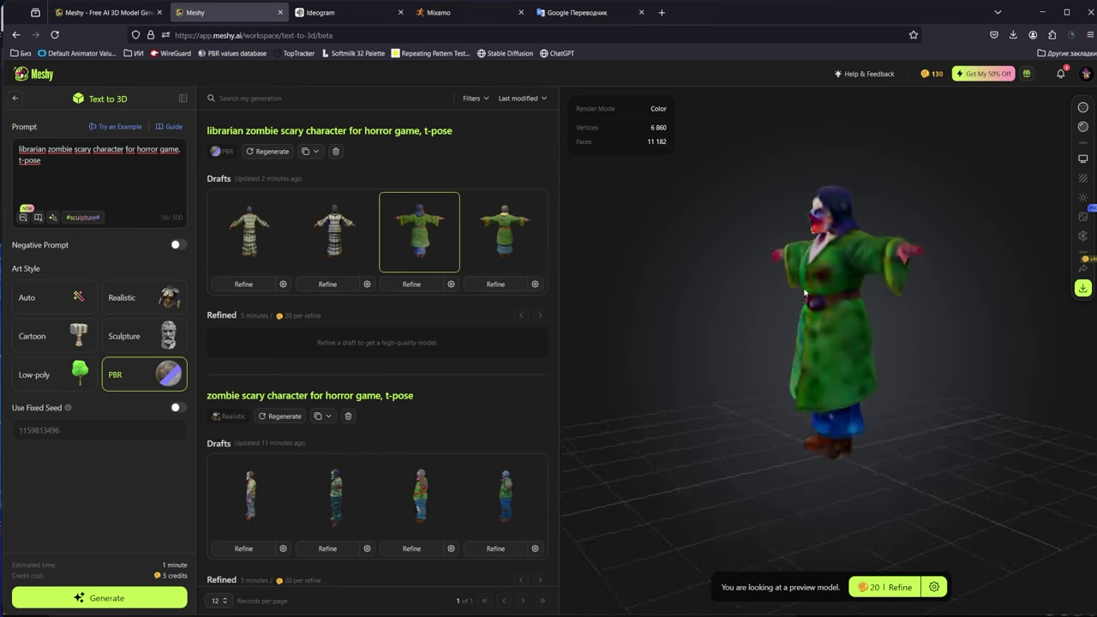
left_click(518, 235)
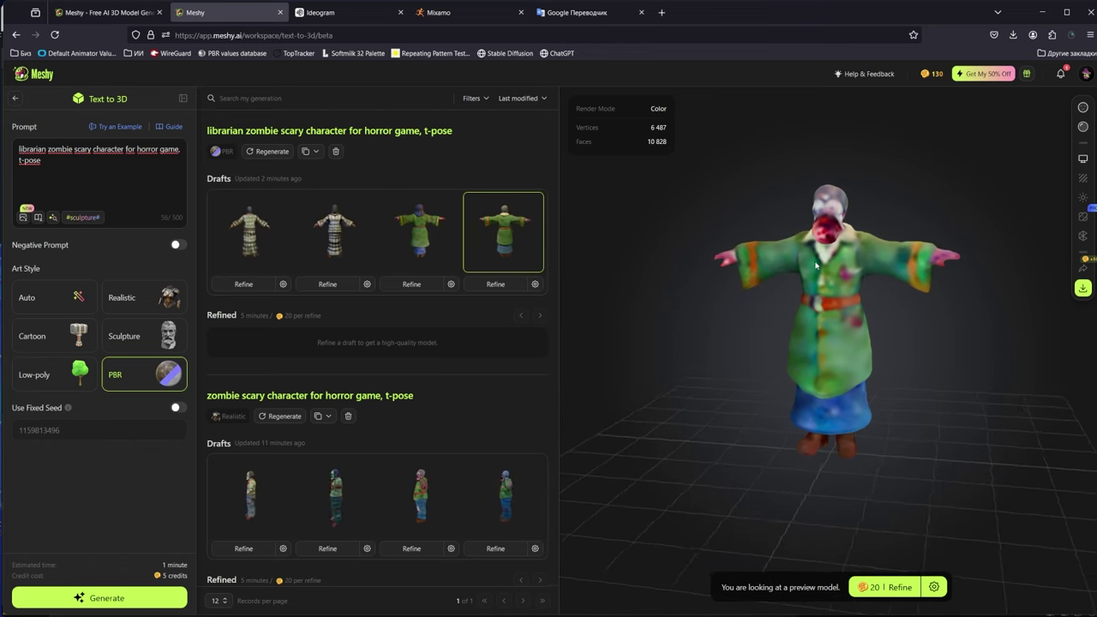
left_click(356, 239)
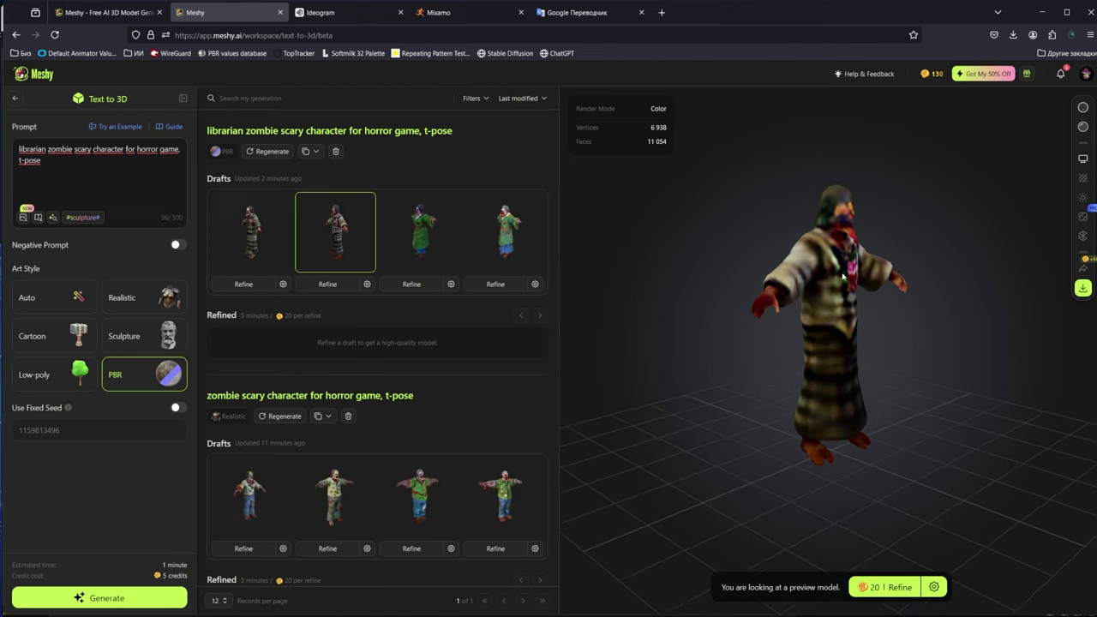
key("ctrl+4")
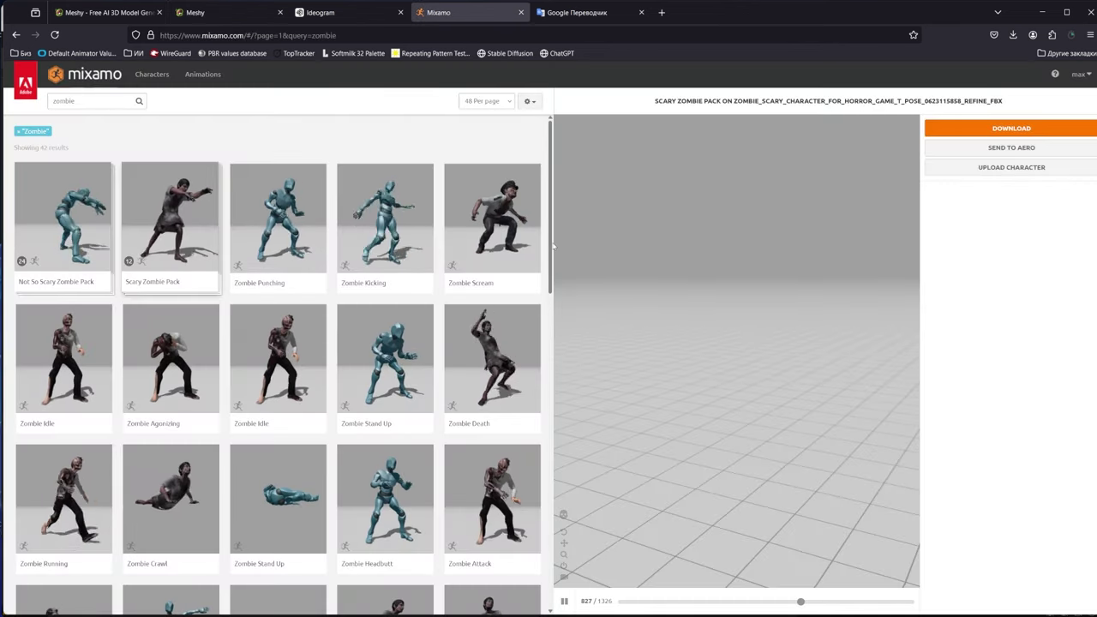
- In Unity, place the new zombie model in the room and turn it about 80 degrees
key("alt+Tab")
key("alt+Tab")
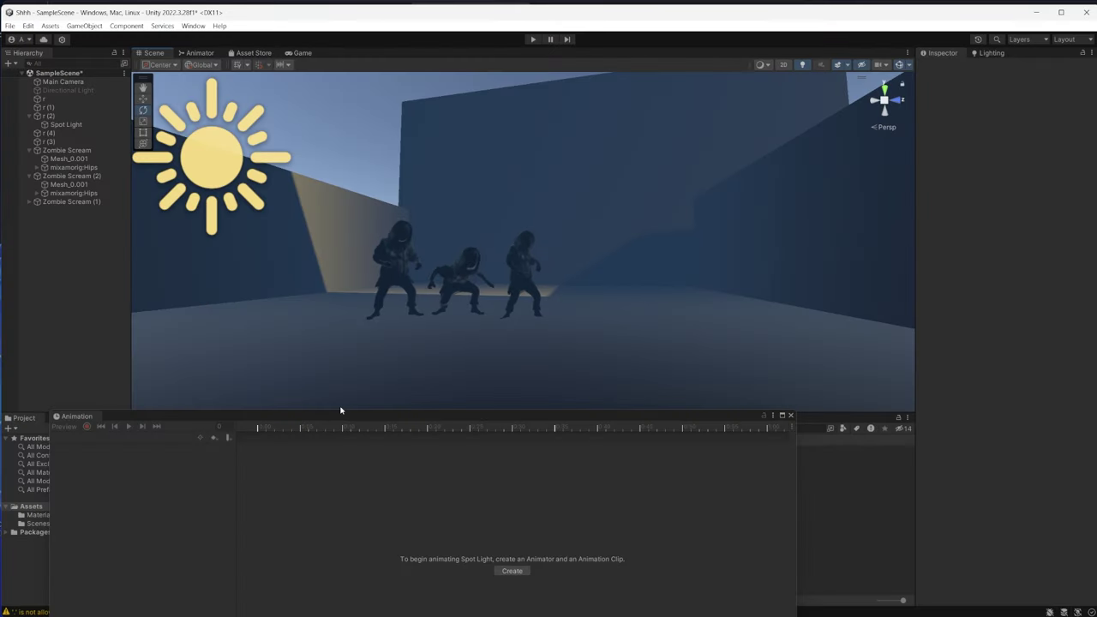
left_click(791, 414)
key("alt+Tab")
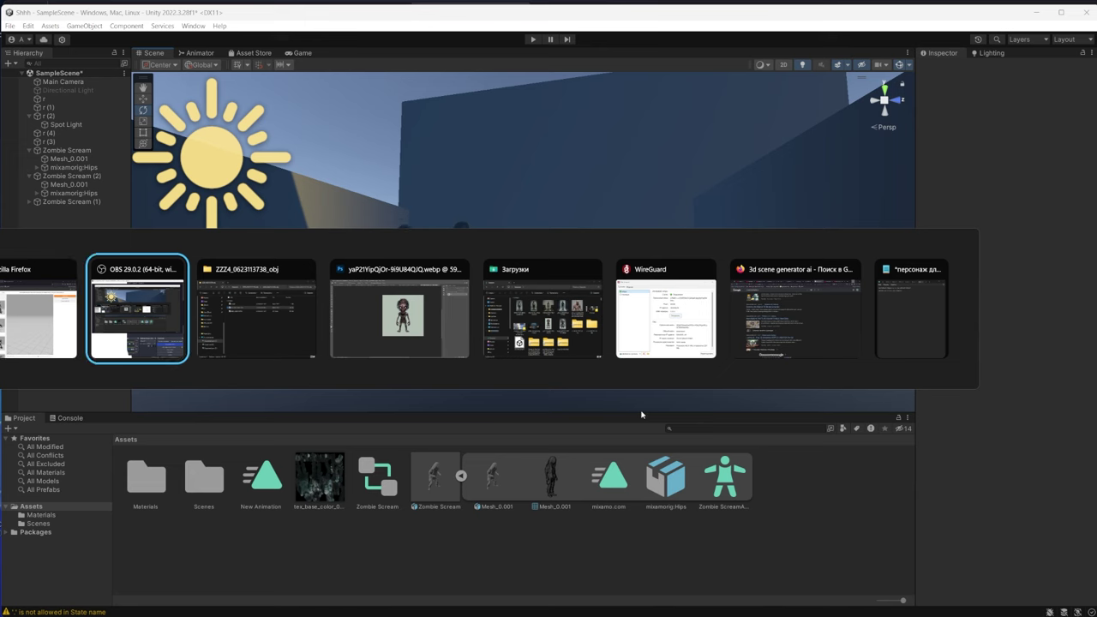
key("alt+Tab")
key("alt+Tab")
left_click_drag(600, 325, 601, 326)
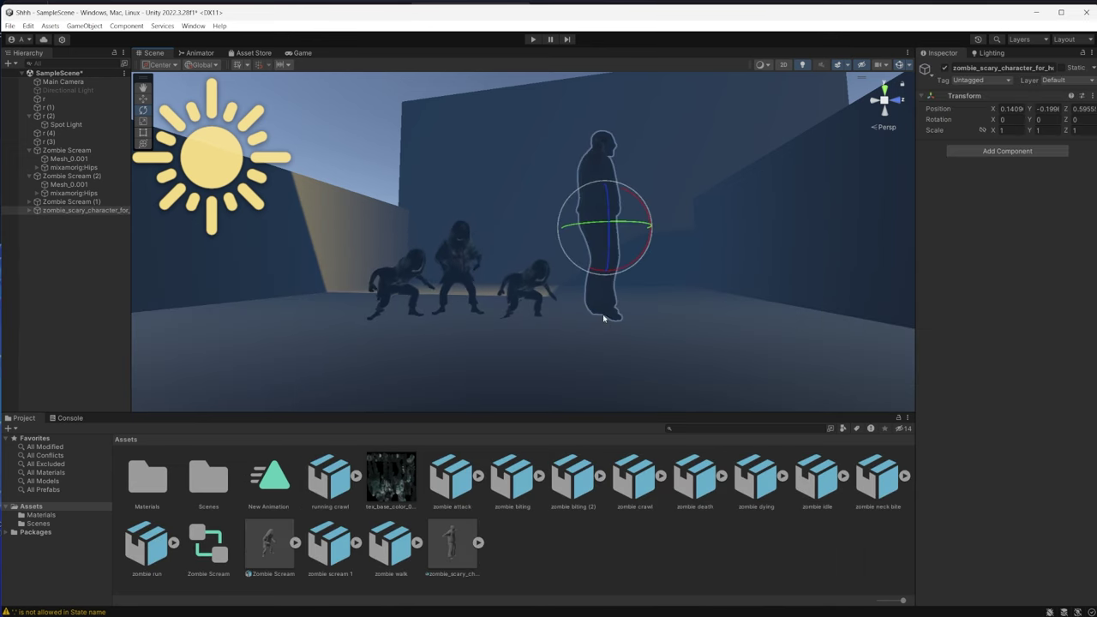
mouse_move(579, 224)
left_mouse_down()
mouse_move(531, 228)
mouse_move(621, 290)
left_mouse_up()
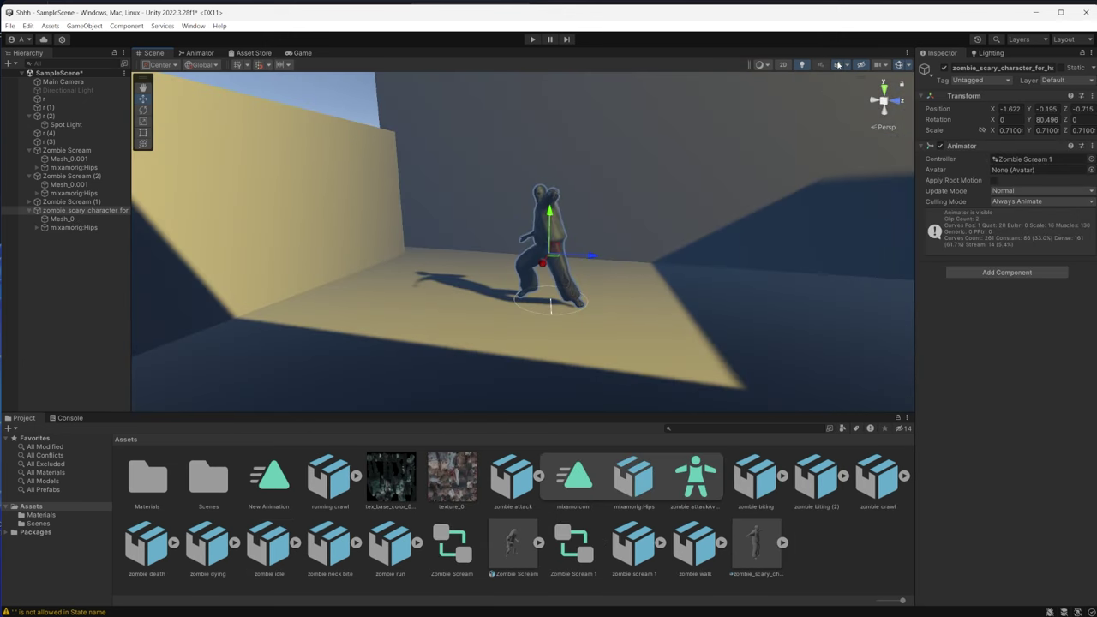
- Orbit the Scene view around the room, the sun and the Zombie Scream characters
mouse_move(597, 237)
left_mouse_down()
mouse_move(600, 257)
mouse_move(697, 249)
left_mouse_up()
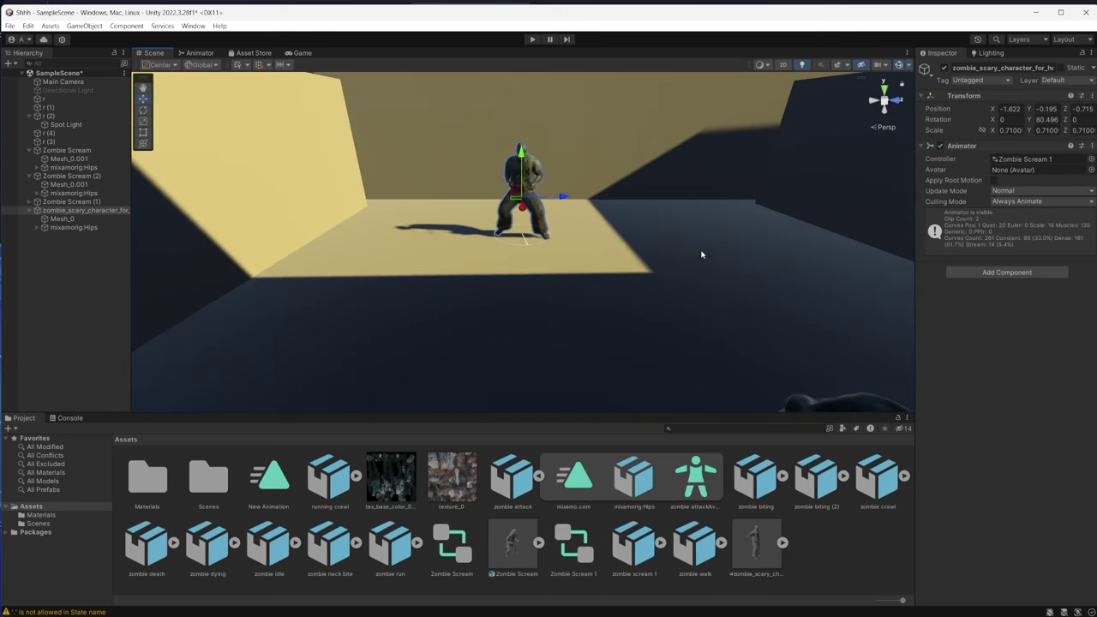
left_click(698, 249)
mouse_move(805, 283)
left_mouse_down()
mouse_move(602, 310)
mouse_move(623, 251)
mouse_move(608, 249)
left_mouse_up()
left_click(603, 309)
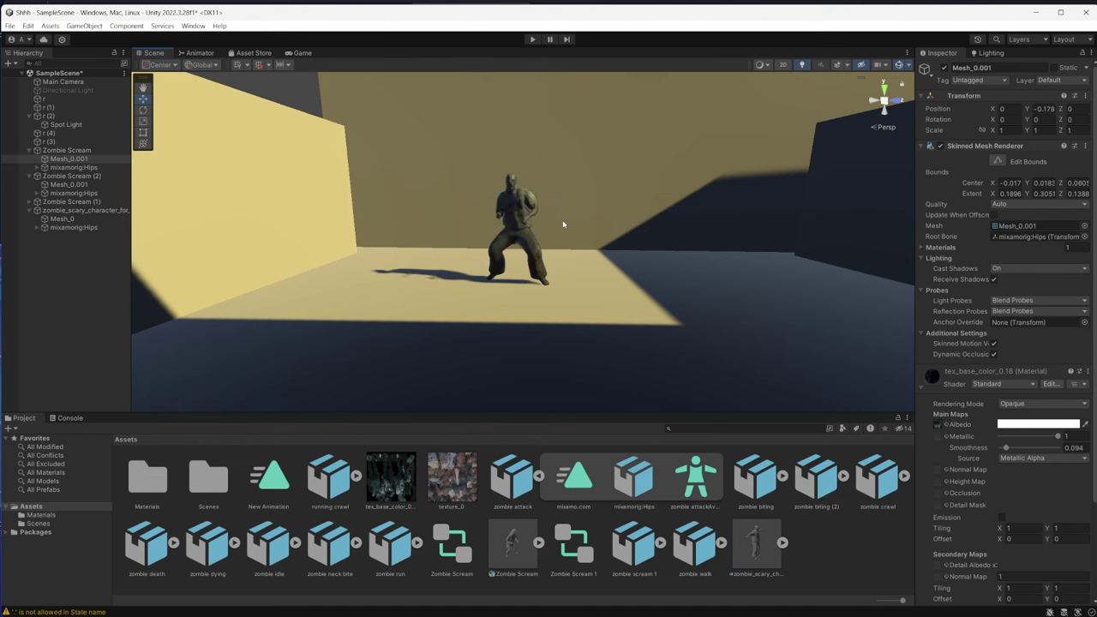
left_click_drag(608, 216, 571, 254)
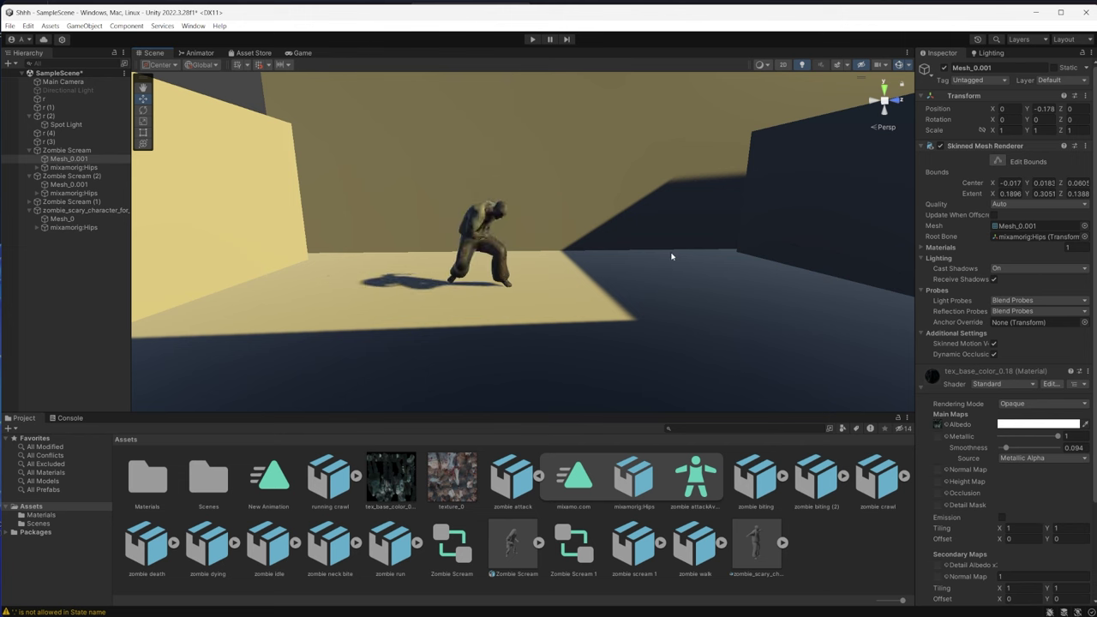
left_click_drag(671, 255, 348, 242)
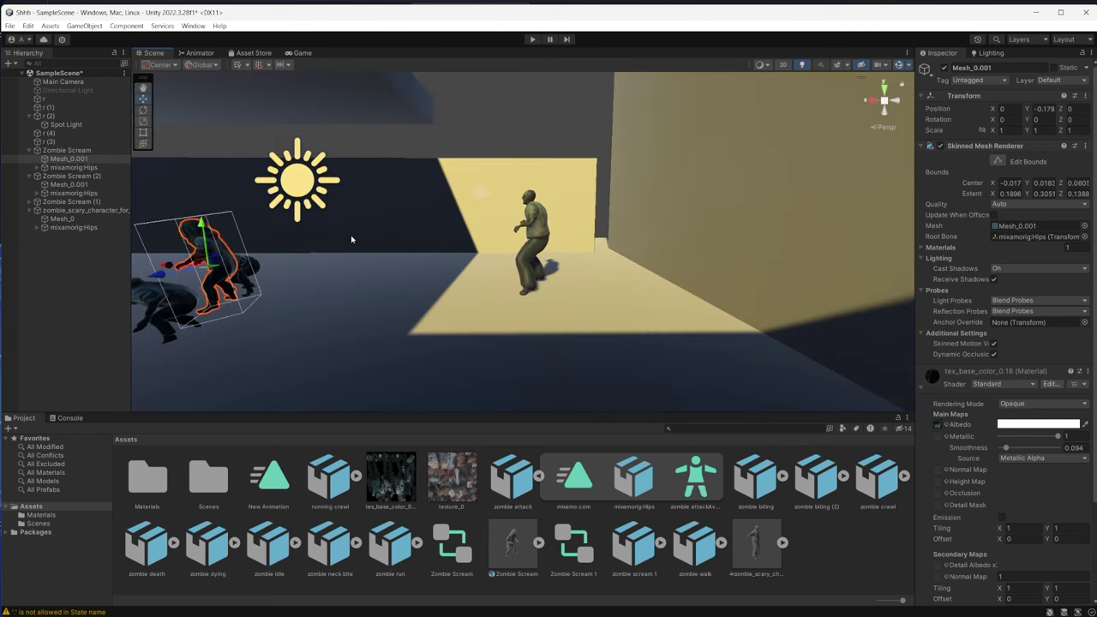
mouse_move(351, 239)
left_mouse_down()
mouse_move(554, 257)
mouse_move(484, 368)
left_mouse_up()
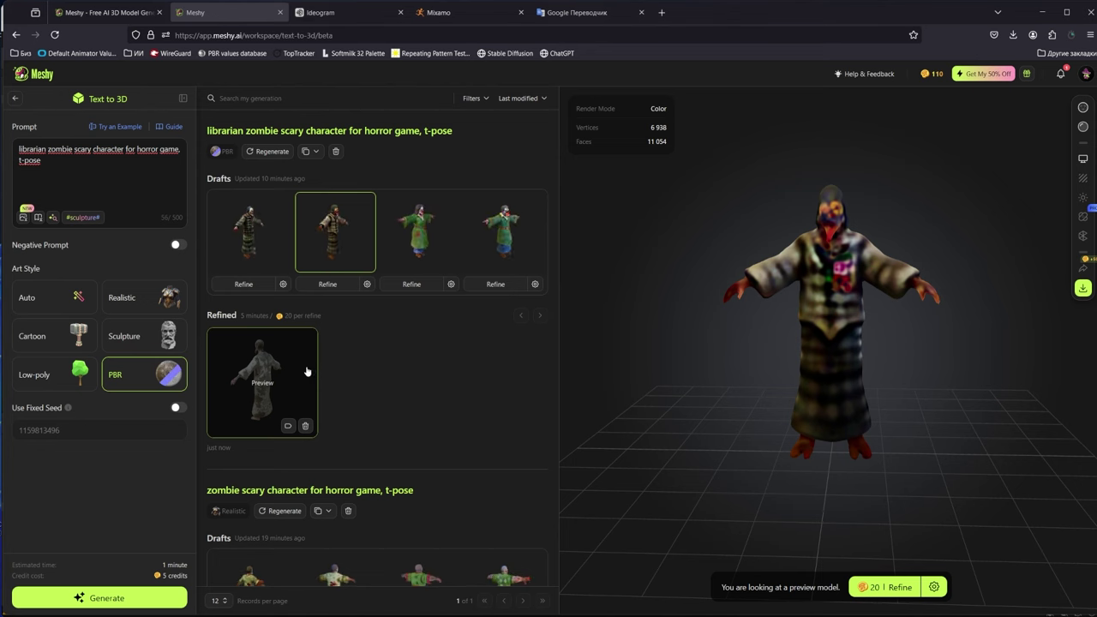
- Open the refined librarian zombie and orbit and zoom to inspect its bloodied white robe
left_click(307, 371)
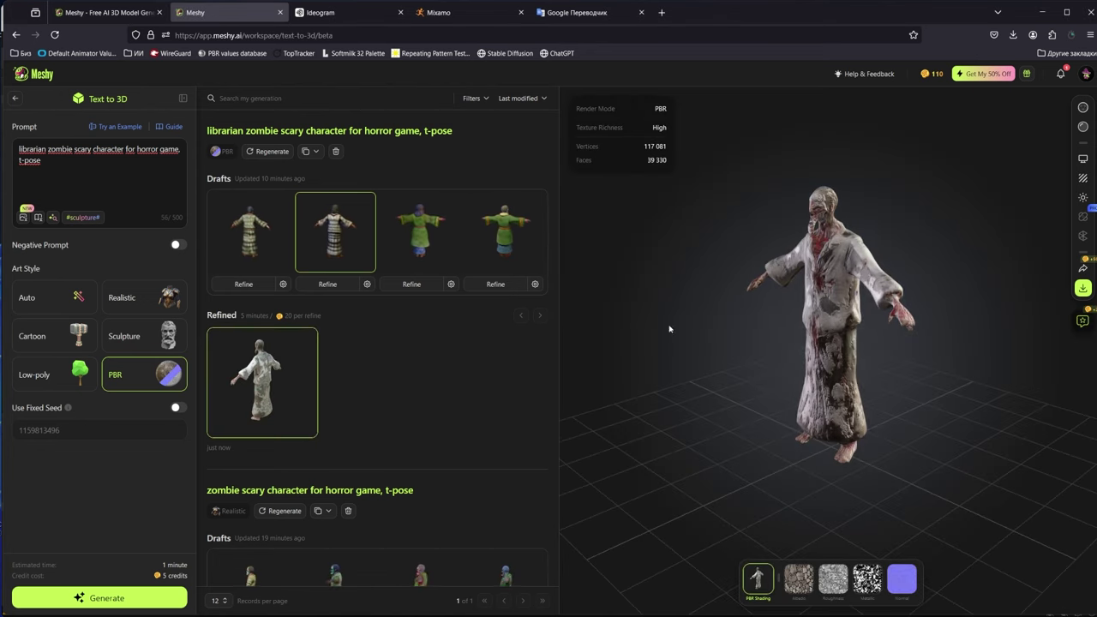
mouse_move(711, 365)
left_mouse_down()
mouse_move(883, 390)
mouse_move(864, 402)
mouse_move(781, 365)
mouse_move(676, 380)
mouse_move(829, 373)
mouse_move(718, 321)
mouse_move(729, 285)
mouse_move(741, 286)
left_mouse_up()
scroll(889, 397, "up", 3)
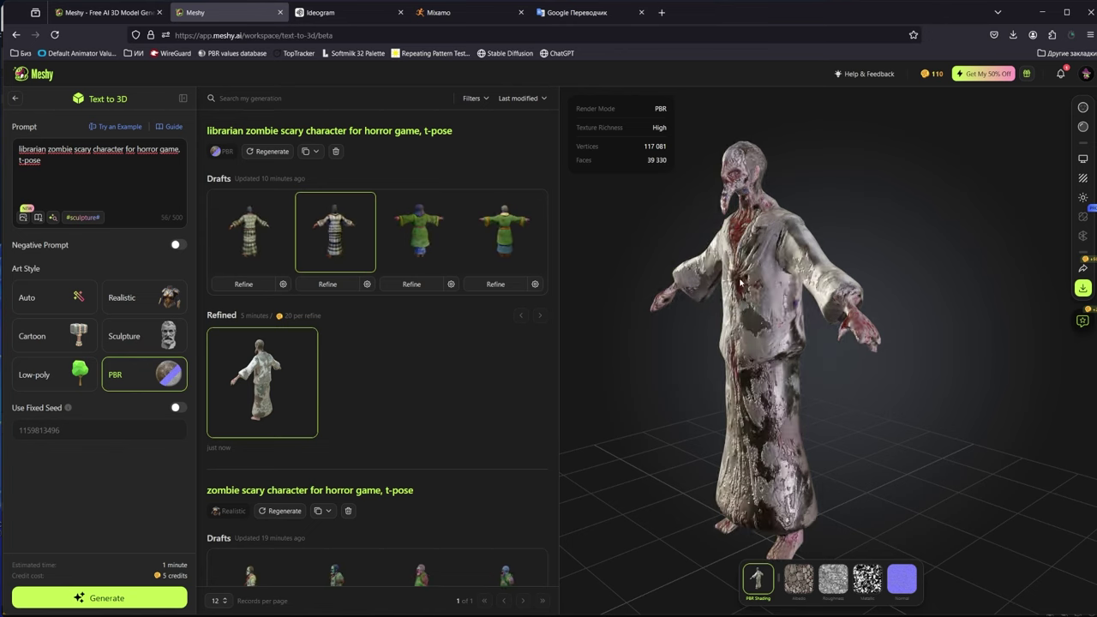
- Back in Unity, move the overhead cube r (1) along X to 6.48 to let sunlight onto the zombies
key("alt+Tab")
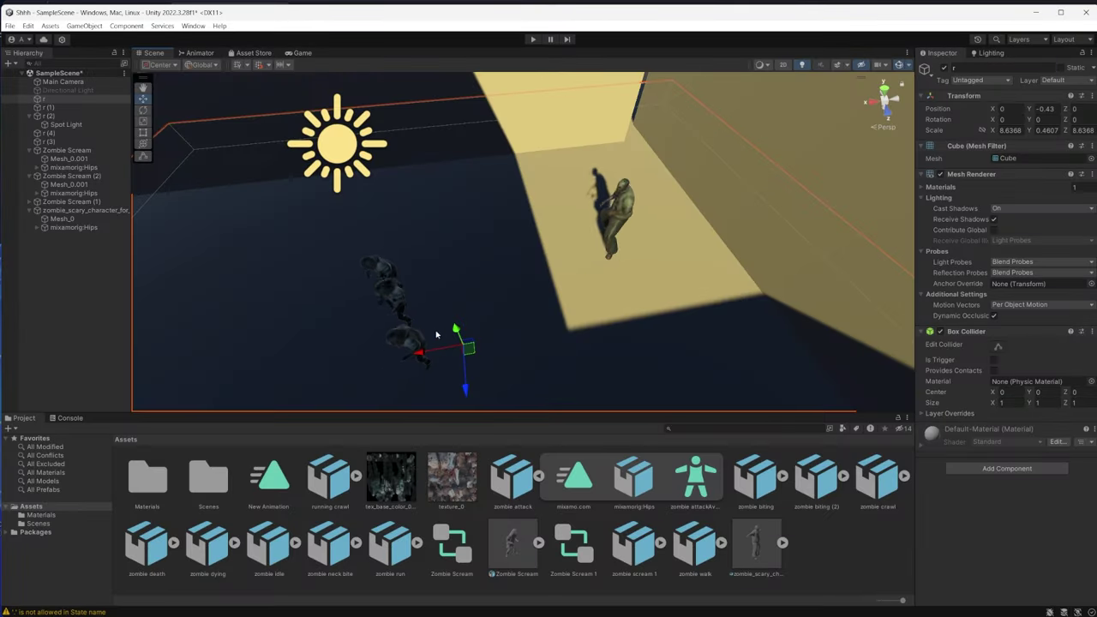
mouse_move(359, 248)
left_mouse_down()
mouse_move(356, 269)
mouse_move(311, 250)
left_mouse_up()
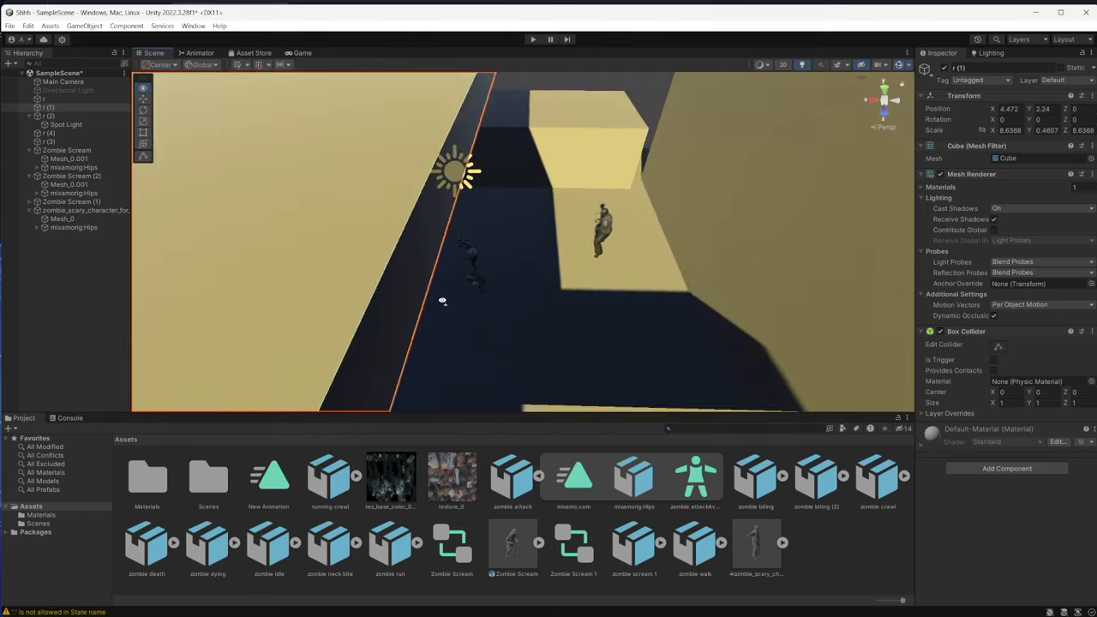
left_click(311, 251)
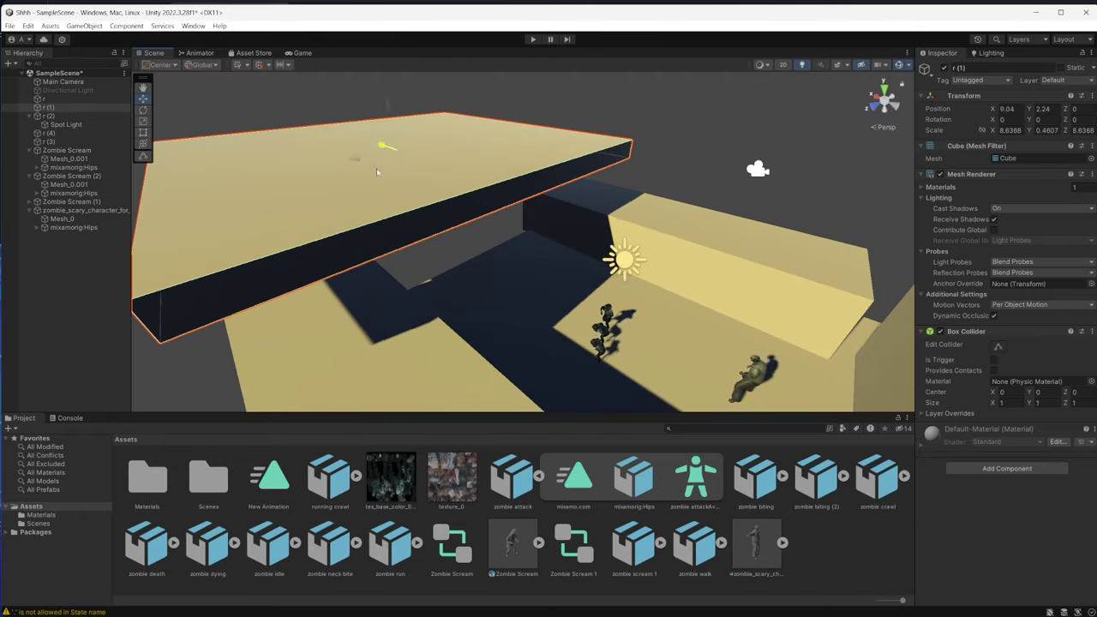
mouse_move(311, 250)
left_mouse_down()
mouse_move(502, 249)
mouse_move(557, 209)
left_mouse_up()
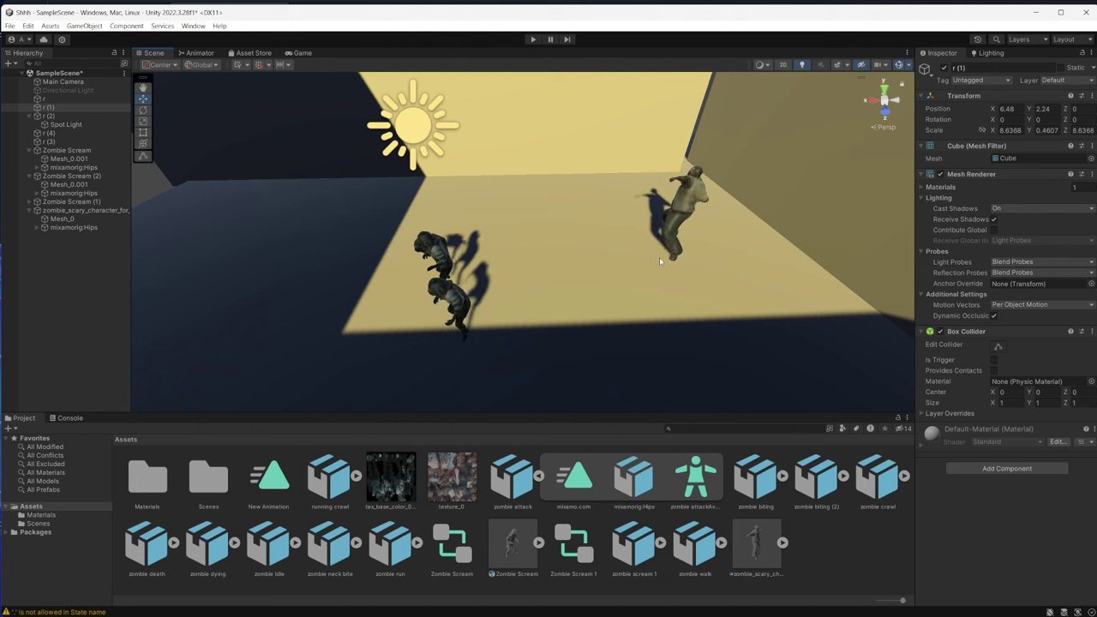